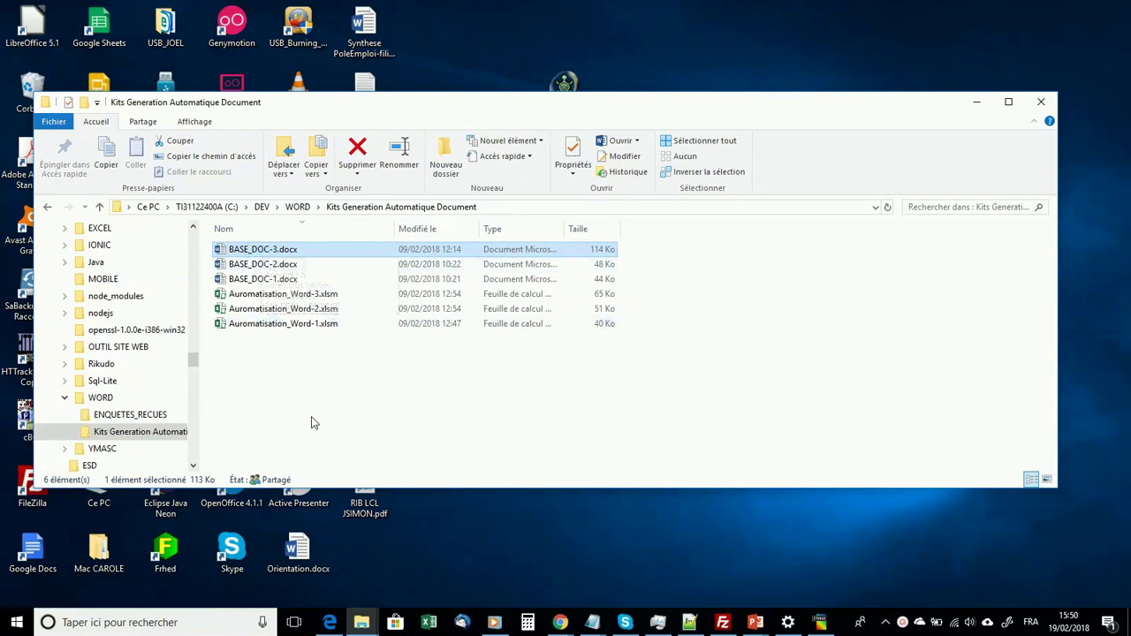
Open the Word document BASE_DOC-3.docx from the Kits Generation Automatique Document folder and review its table of contents
left_click(267, 294)
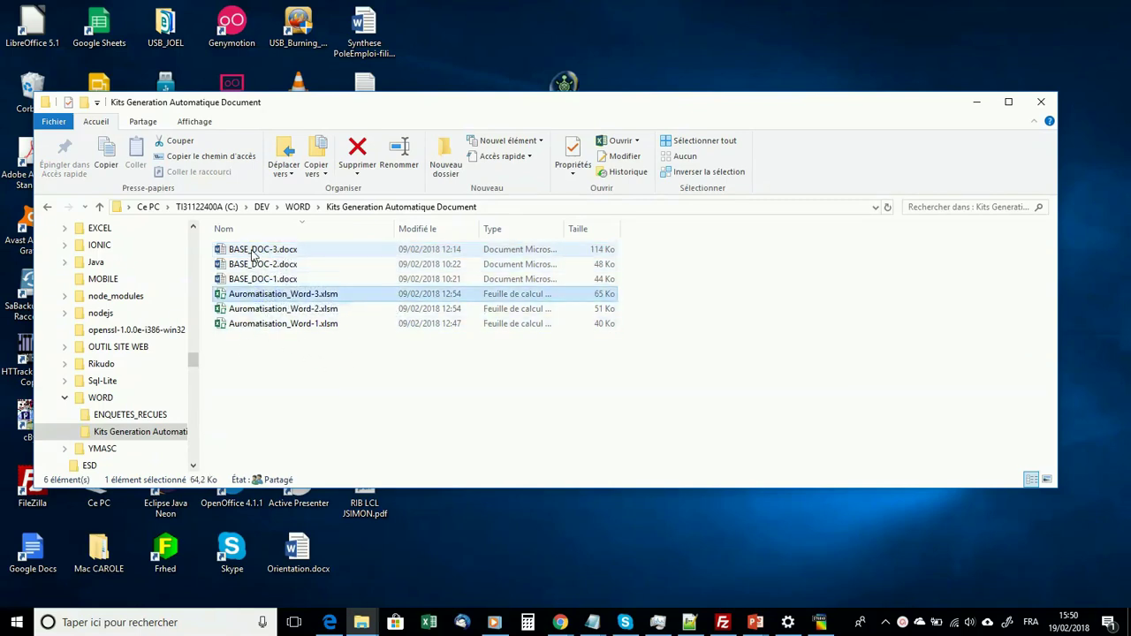
mouse_move(254, 255)
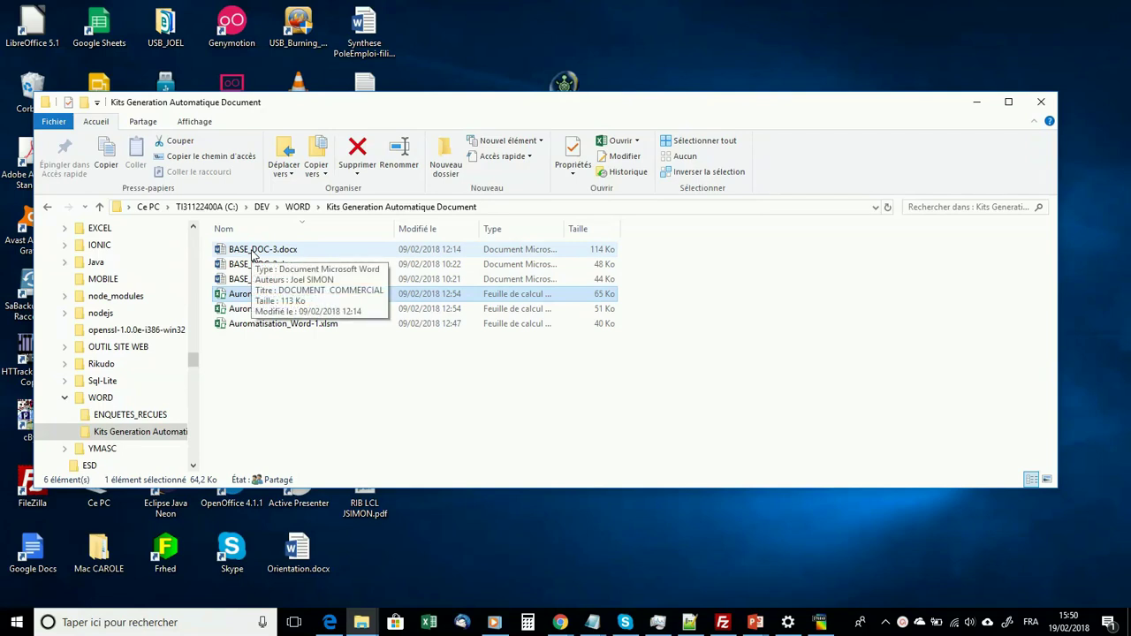
double_click(254, 252)
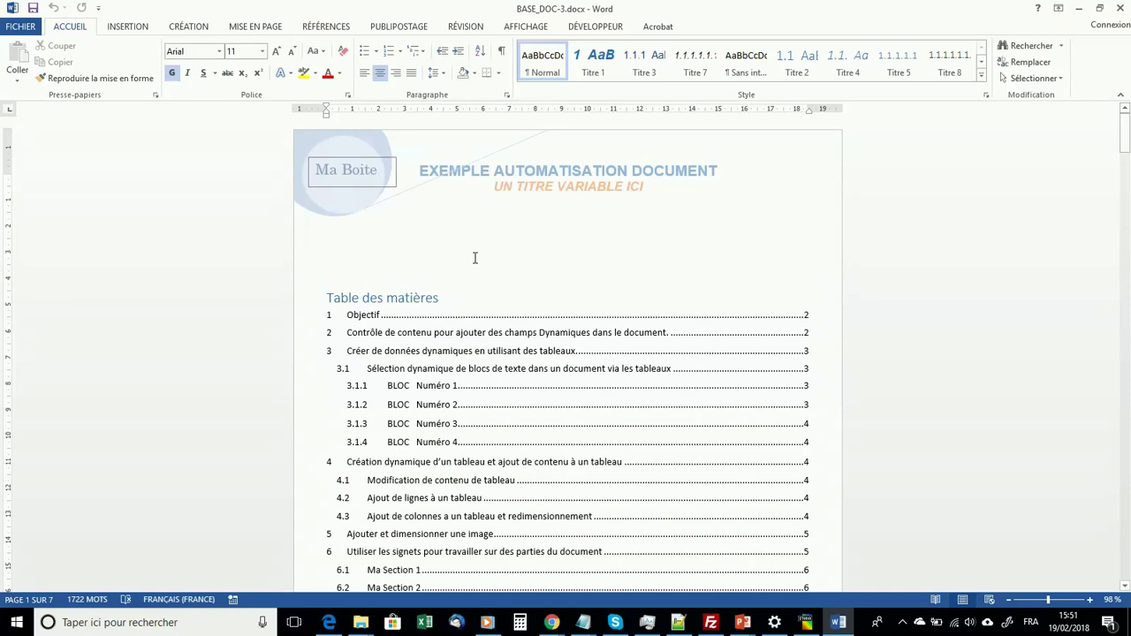
scroll(475, 257, "down", 3)
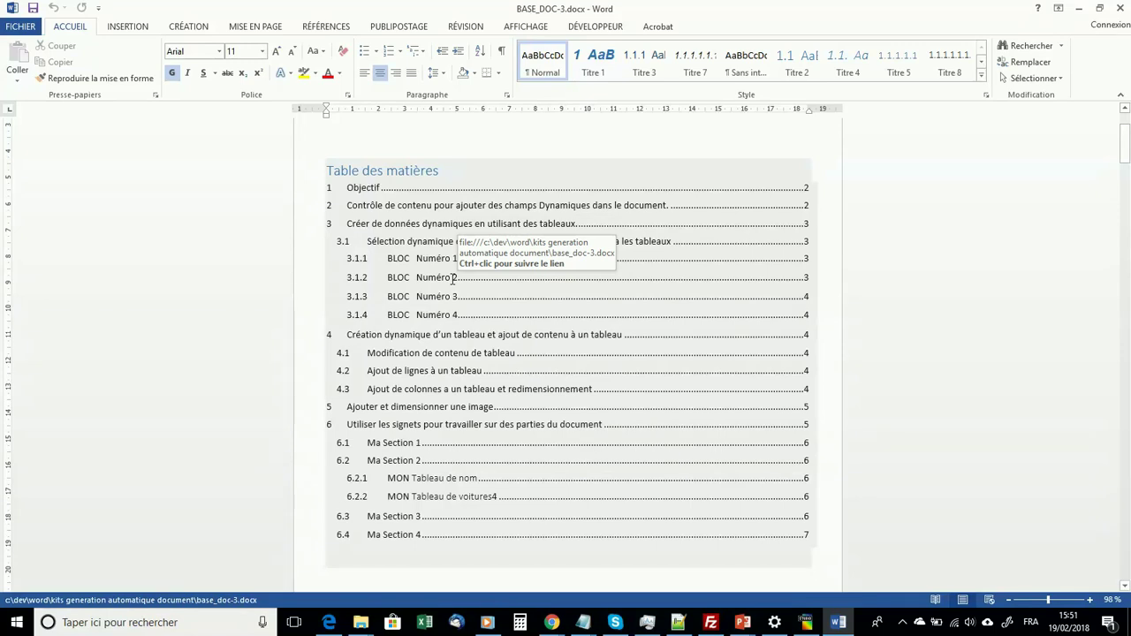
left_click(399, 355)
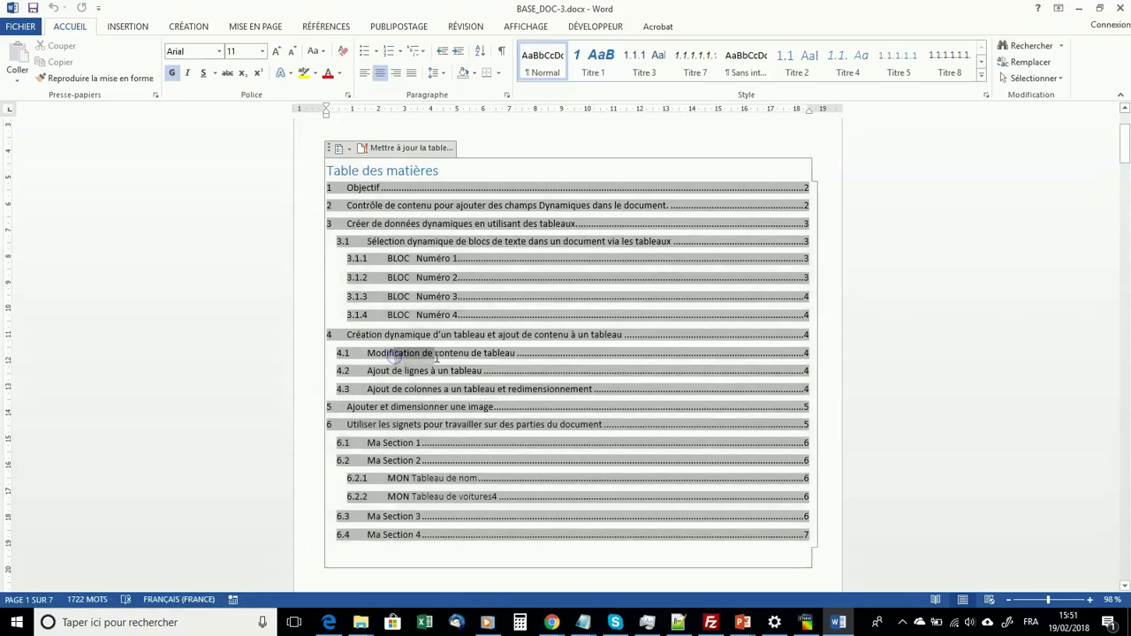
left_click(442, 389)
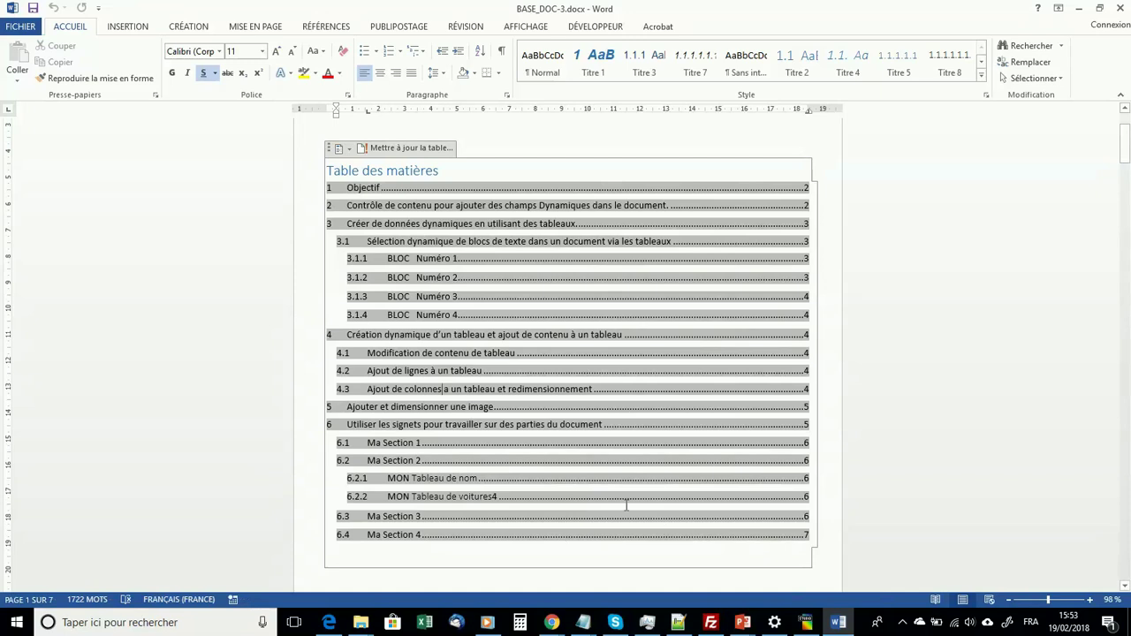
Show the developer tools and inspect the NOM DU CLIENT content control in section 2 of the document
scroll(575, 487, "down", 3)
scroll(509, 445, "down", 8)
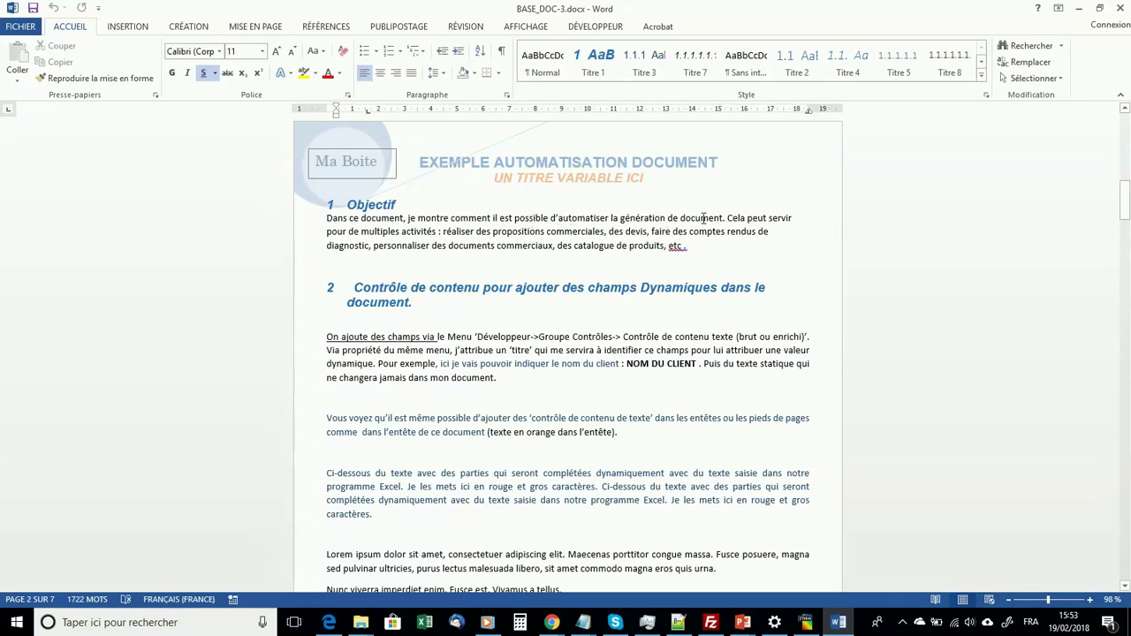
scroll(401, 187, "down", 1)
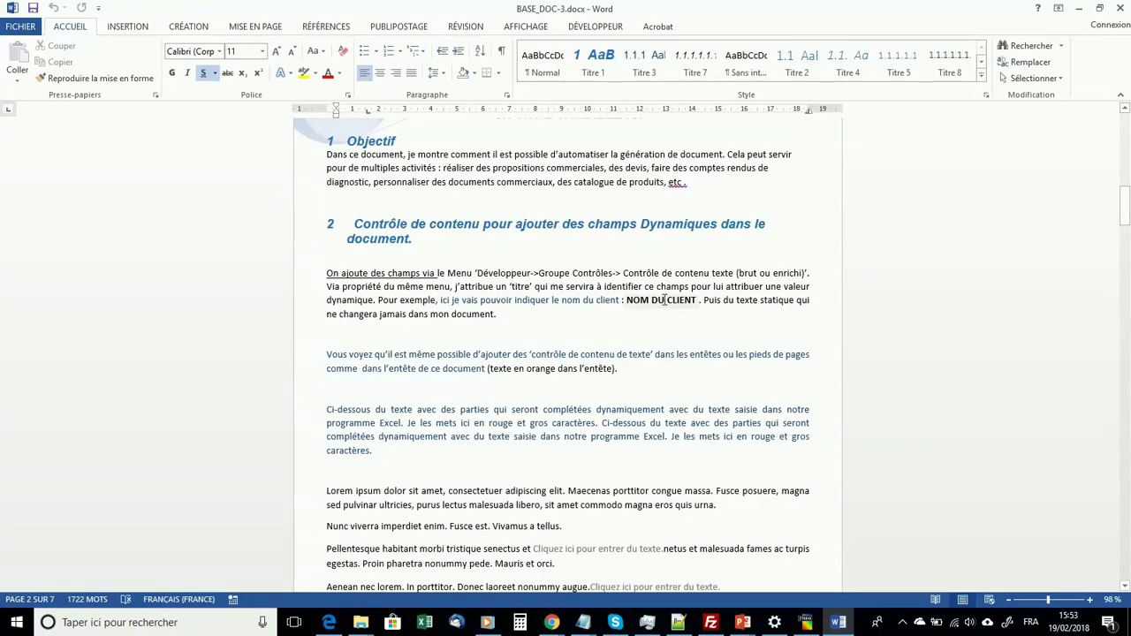
left_click(585, 29)
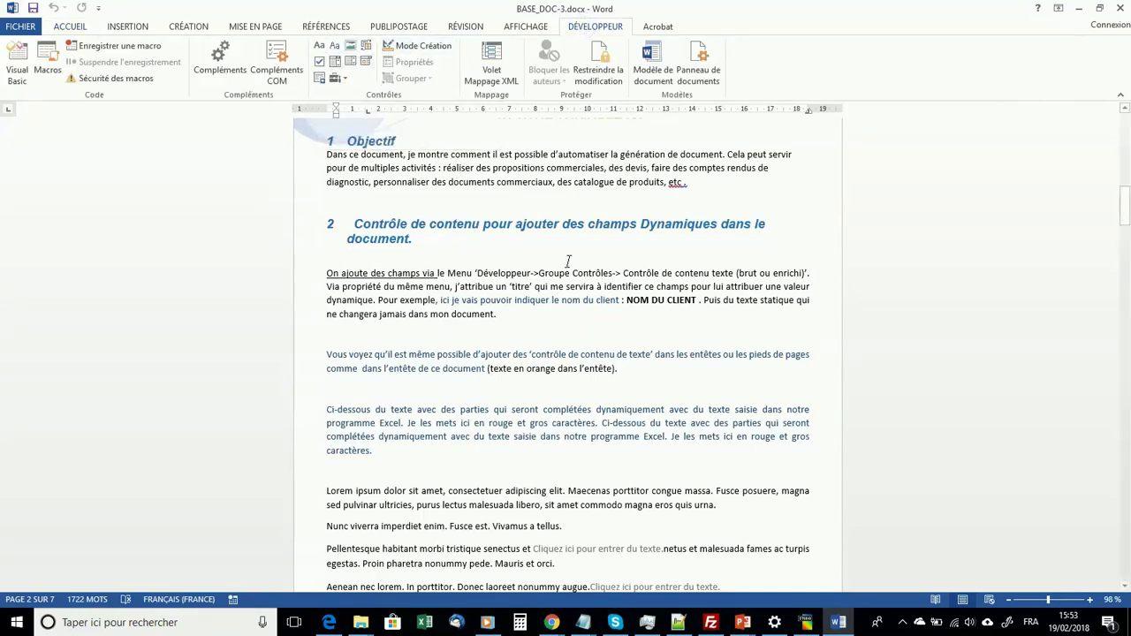
left_click(658, 300)
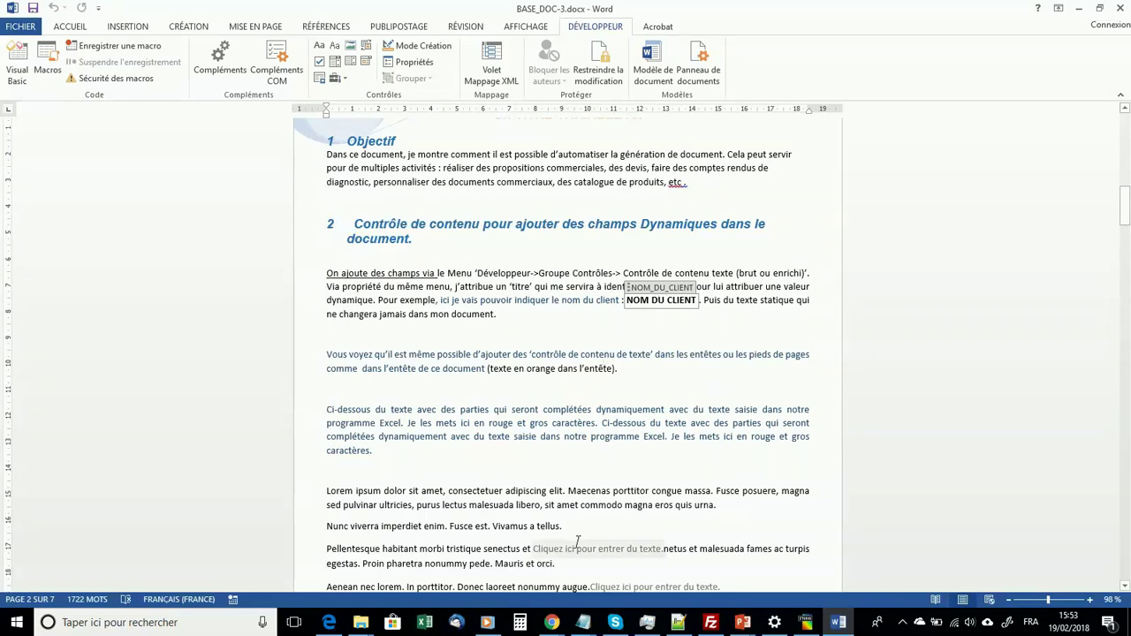
Inspect the three placeholder content controls CHAMP_DYNAMIQUE_1, CHAMP_DYNAMIQUE_2 and CHAMP_DYNAMIQUE_3 in the rest of section 2
scroll(578, 541, "down", 2)
left_click(587, 486)
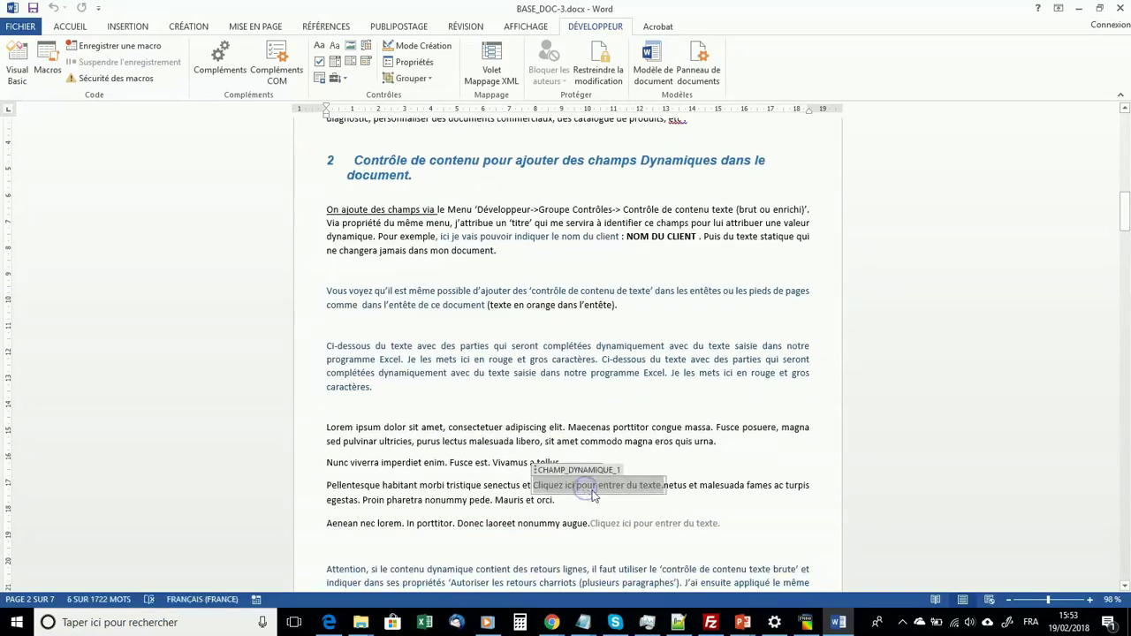
scroll(592, 495, "down", 3)
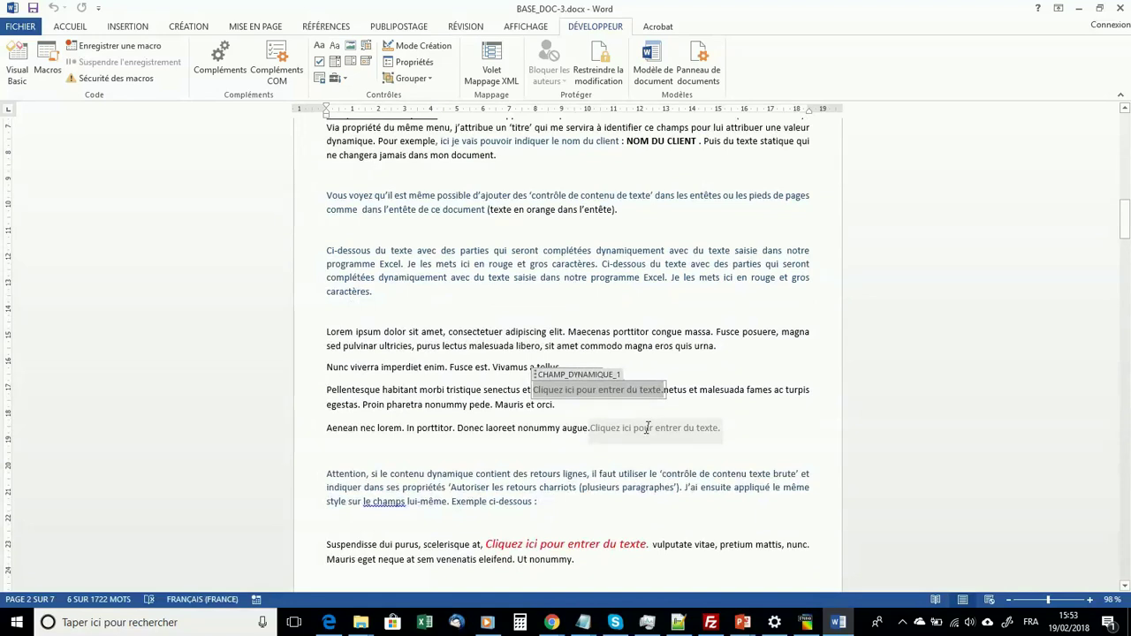
left_click(647, 428)
scroll(571, 504, "down", 2)
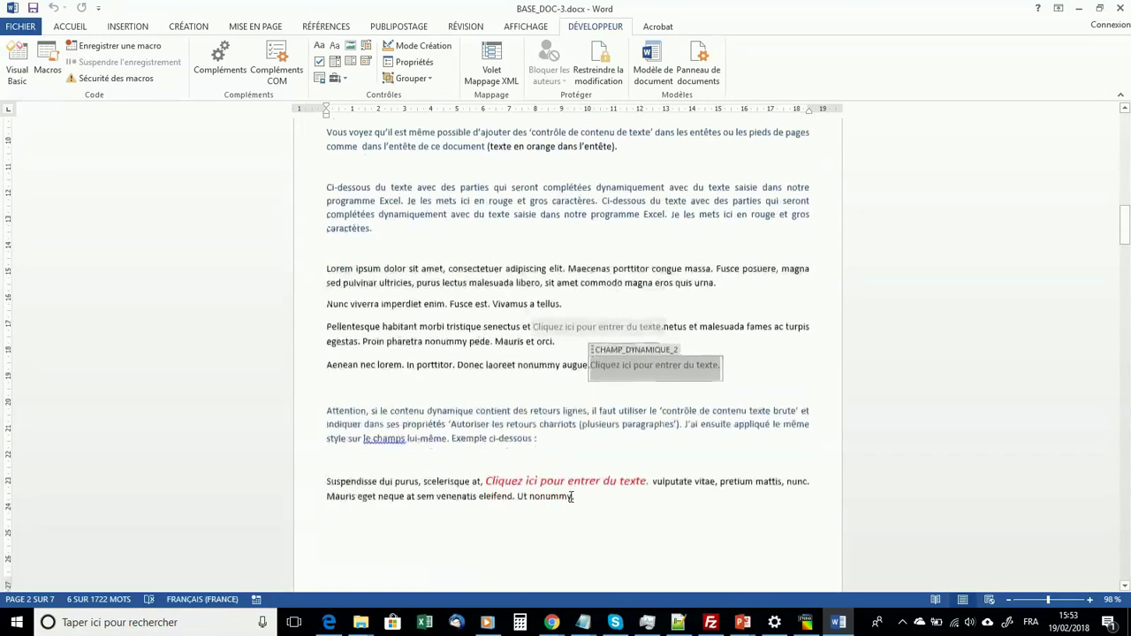
left_click(580, 482)
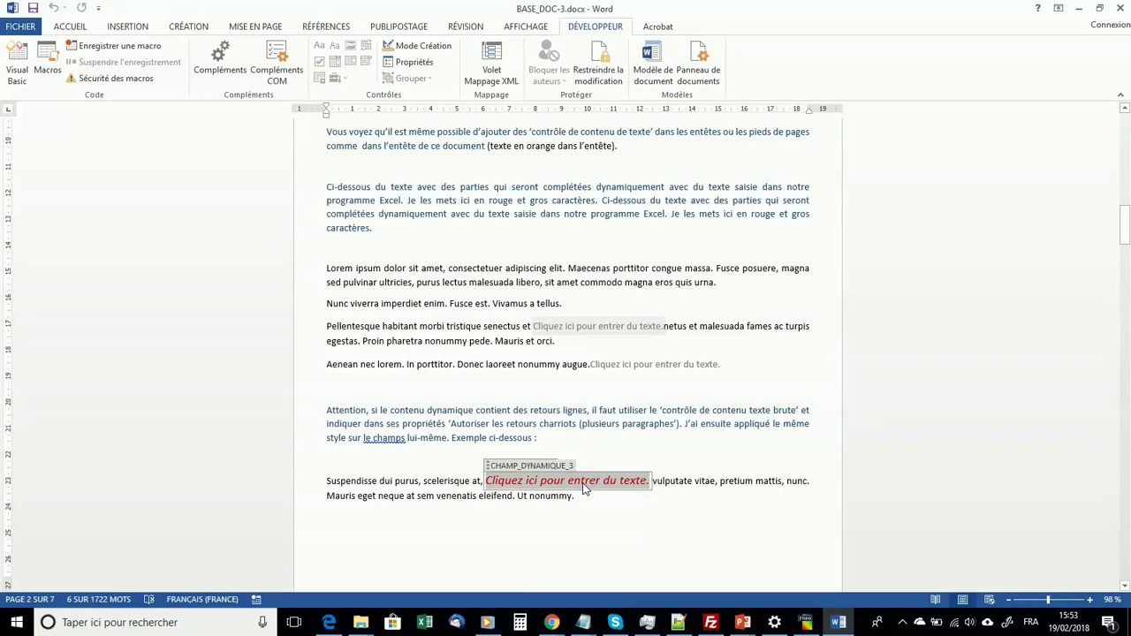
scroll(584, 484, "down", 3)
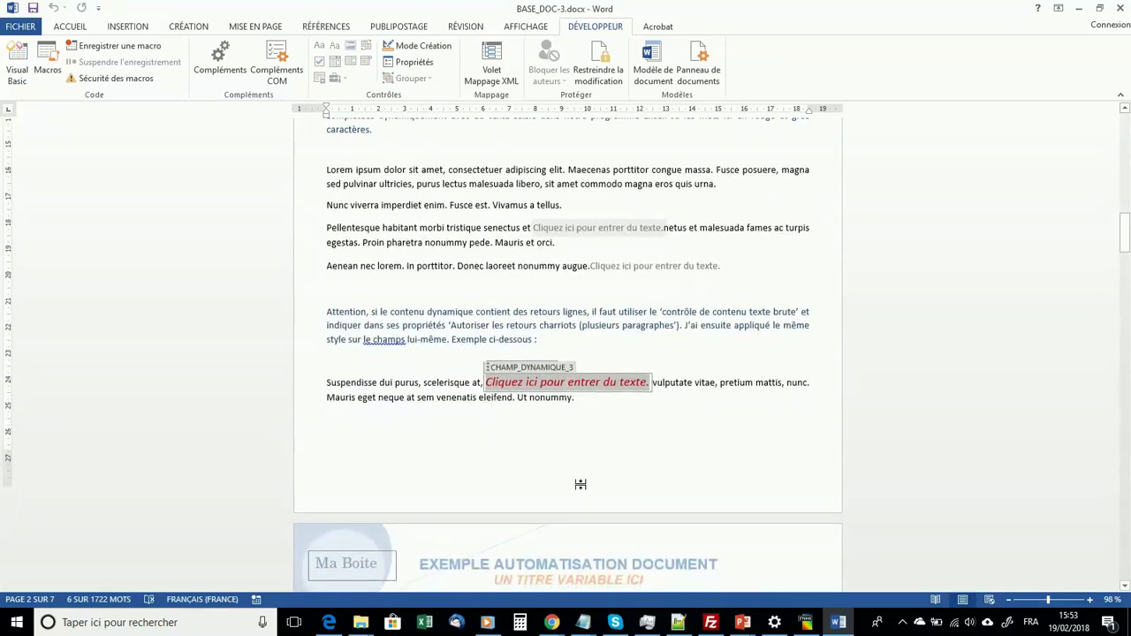
scroll(581, 484, "down", 2)
scroll(619, 552, "up", 1)
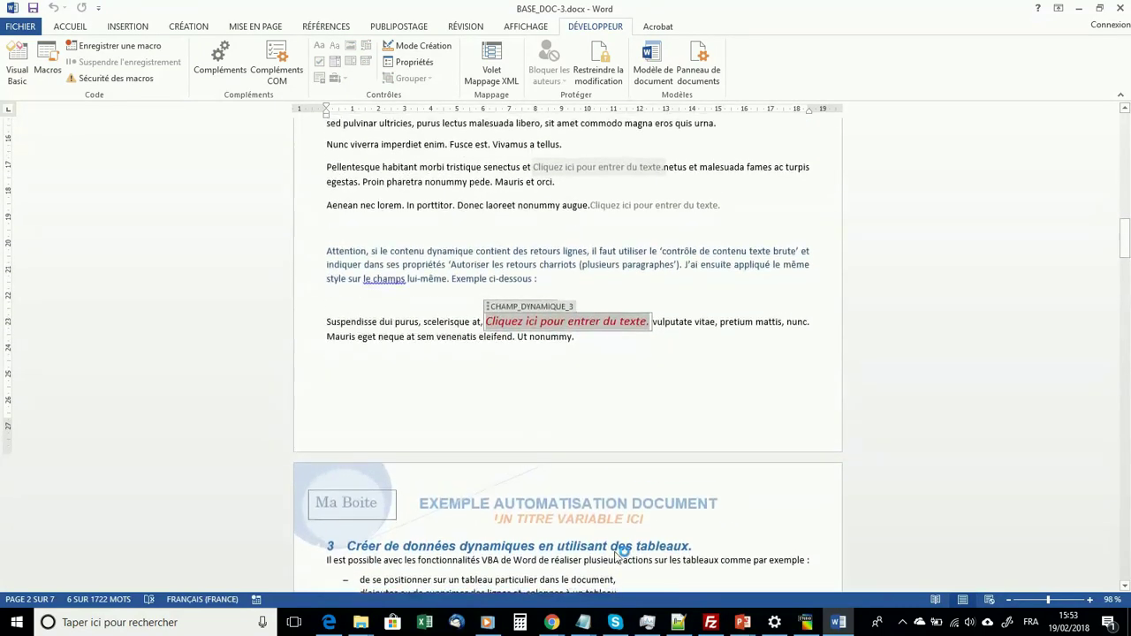
Switch to the kit folder in File Explorer, open Auromatisation_Word-3.xlsm in Excel and maximize its window
left_click(361, 622)
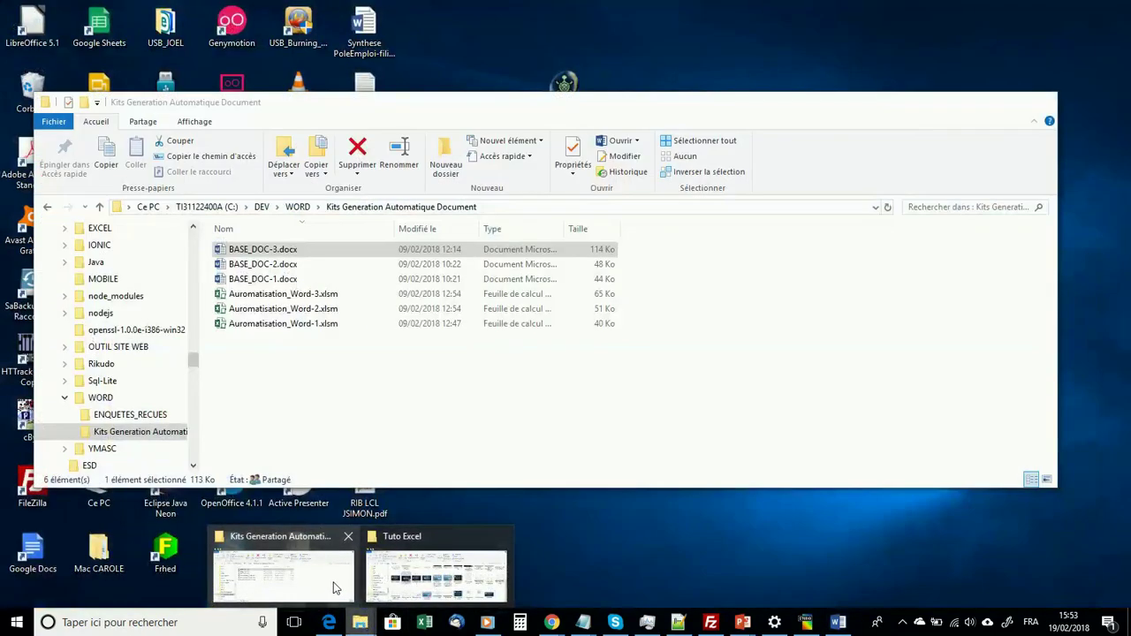
left_click(334, 589)
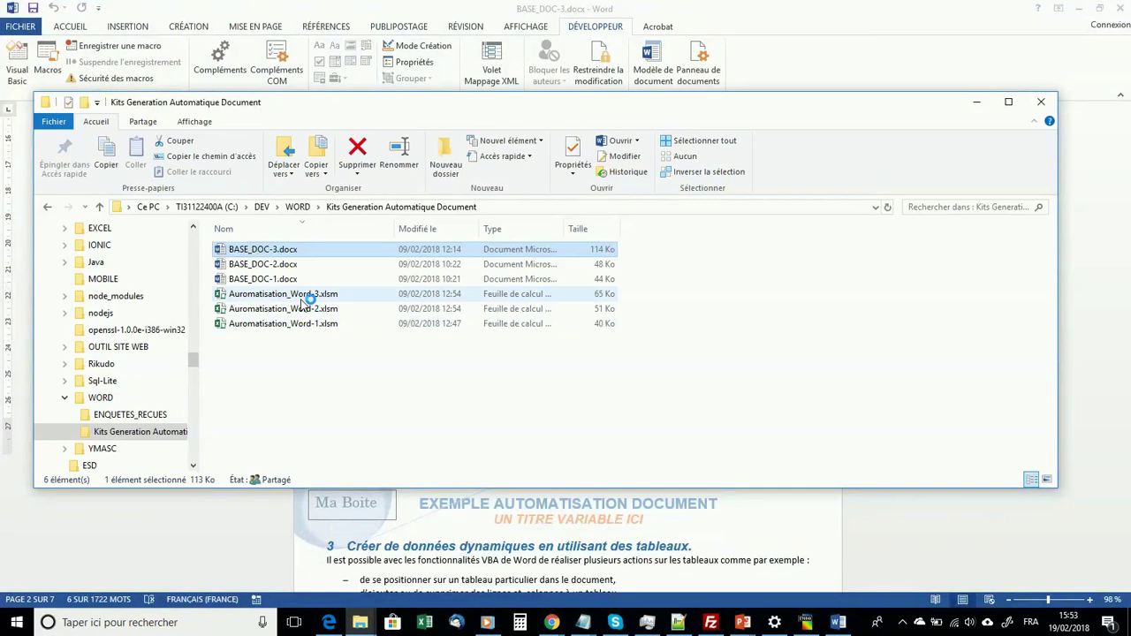
left_click(300, 296)
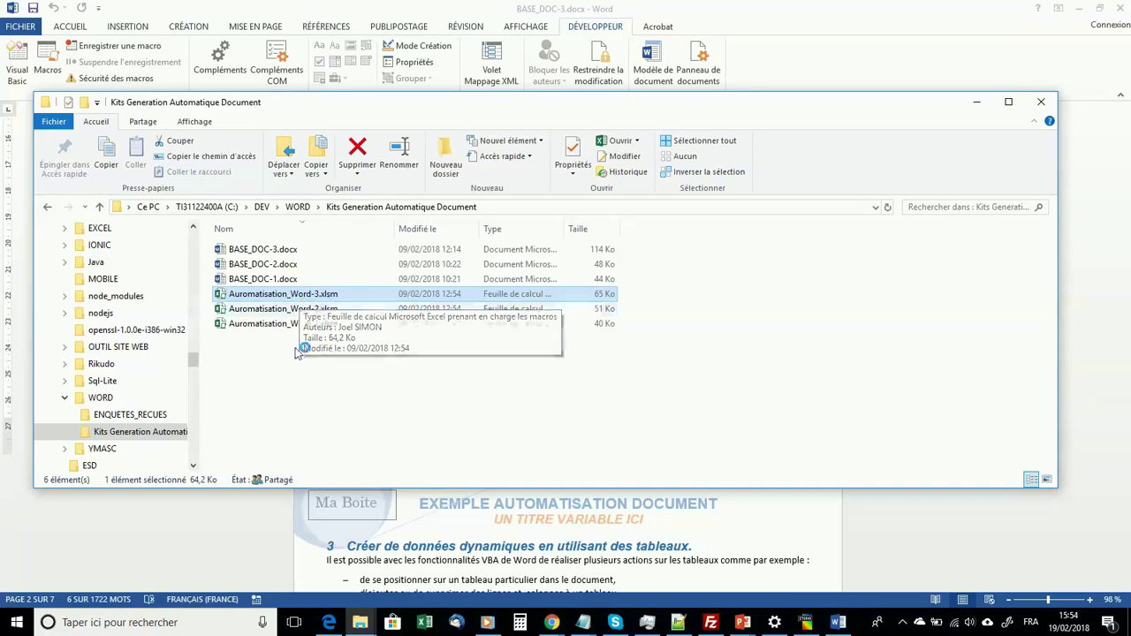
double_click(302, 303)
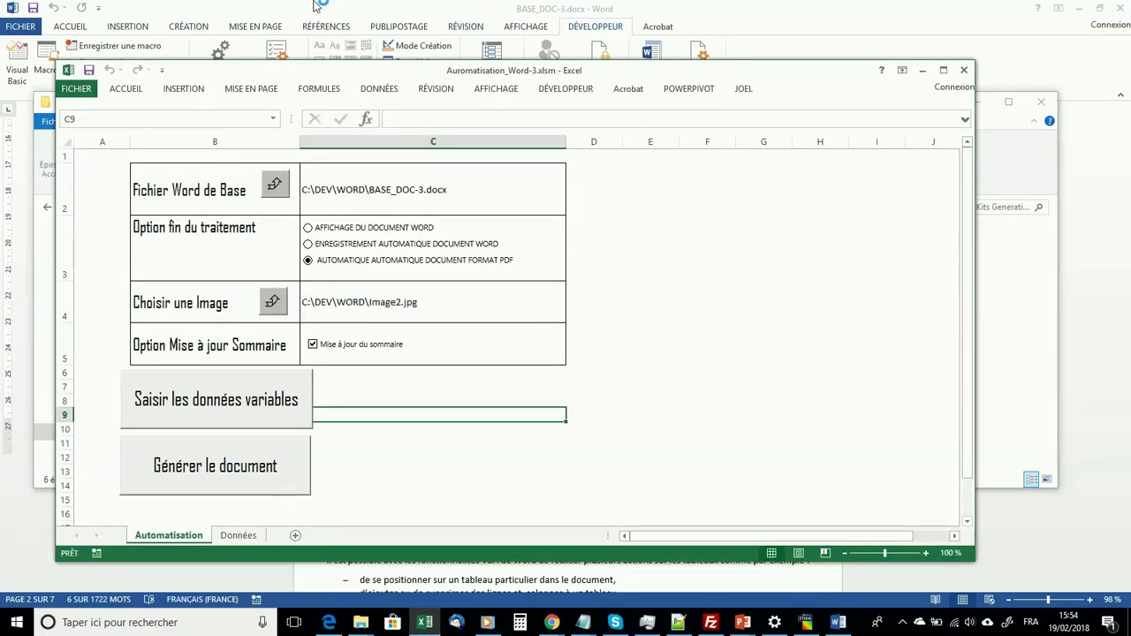
left_click(944, 71)
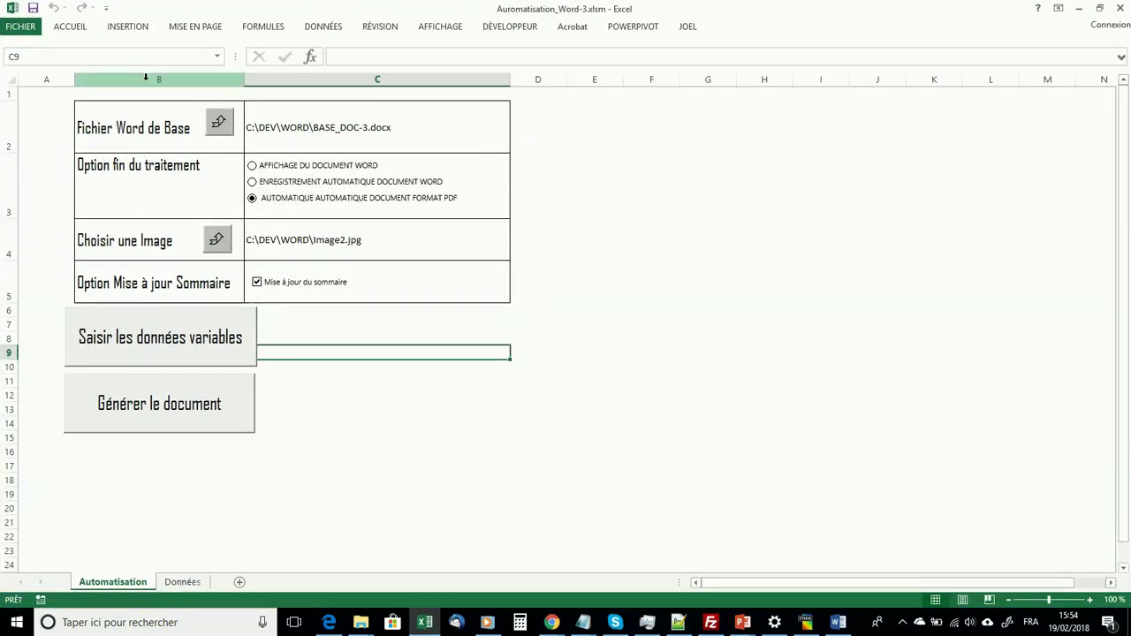
Choose BASE_DOC-3.docx from C:\DEV\WORD\Kits Generation Automatique Document as the base Word file and widen column C to fit its path
left_click(217, 125)
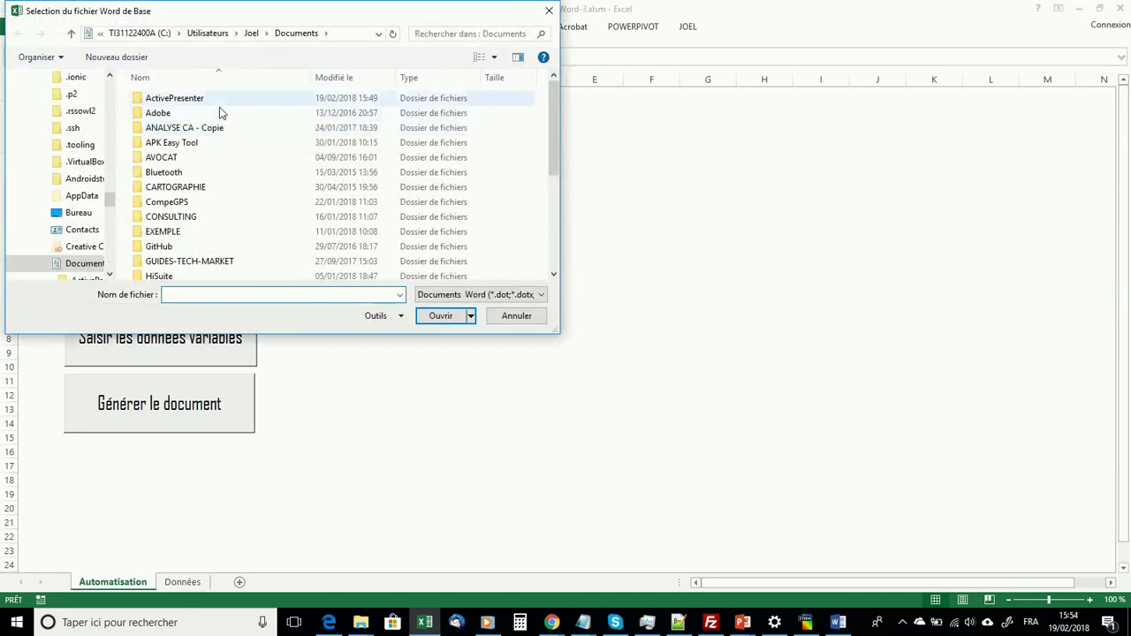
left_click(131, 35)
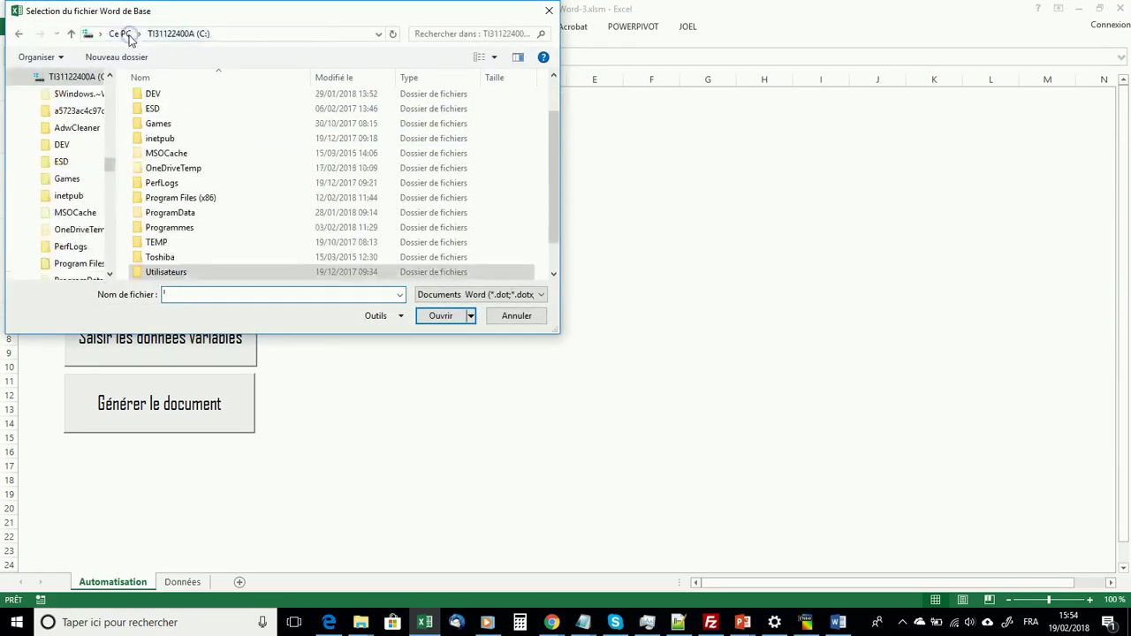
double_click(150, 94)
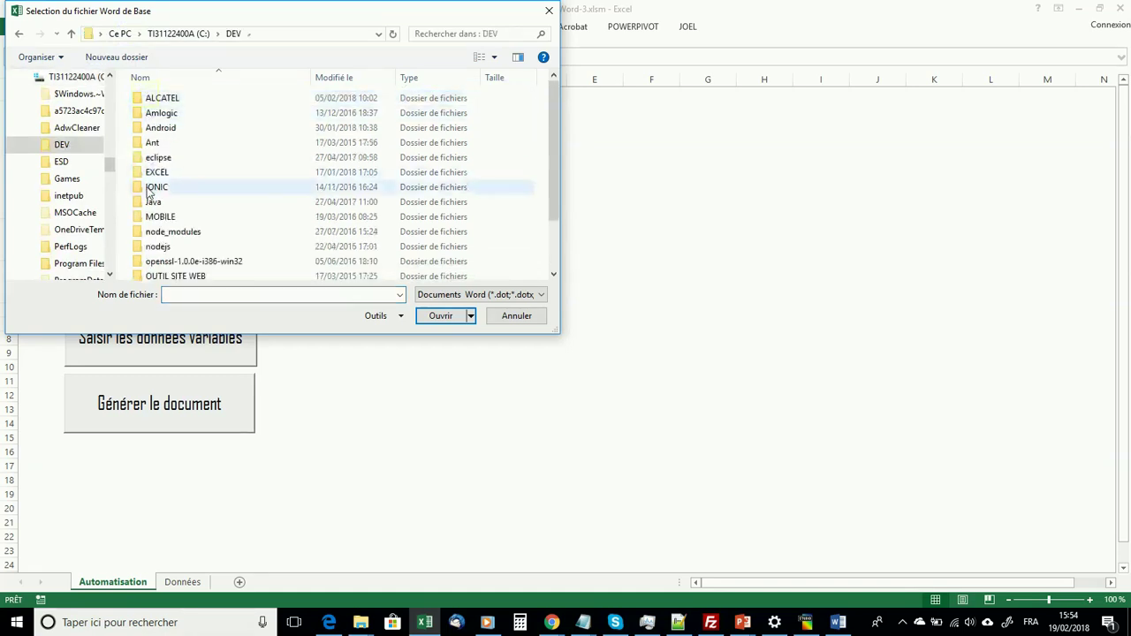
scroll(150, 193, "down", 2)
double_click(163, 260)
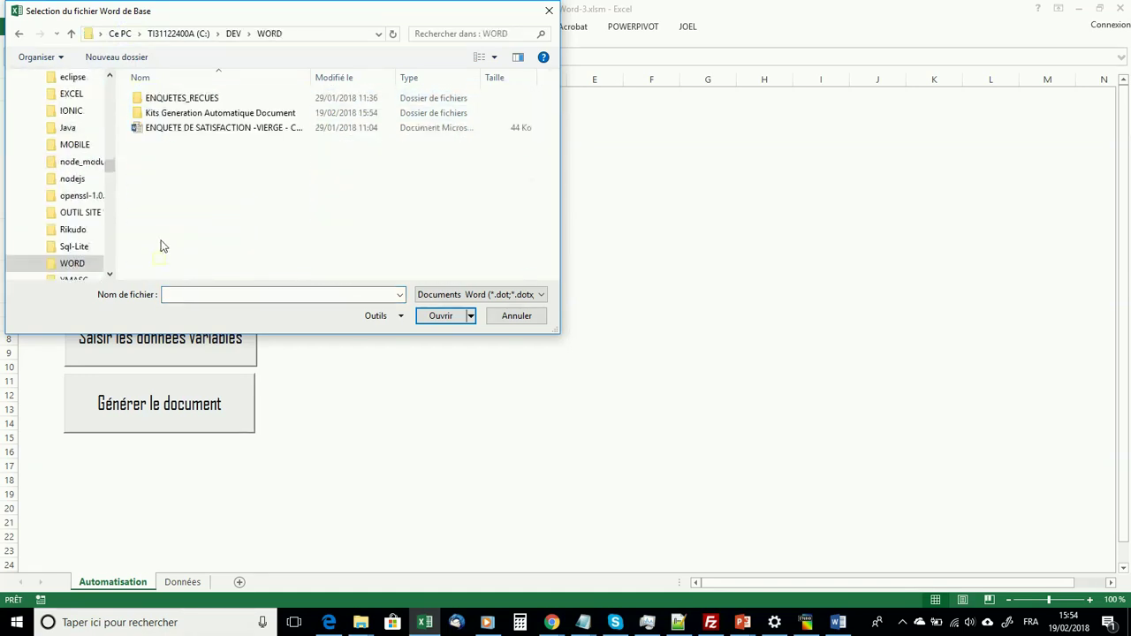
double_click(168, 113)
left_click(174, 129)
left_click(442, 316)
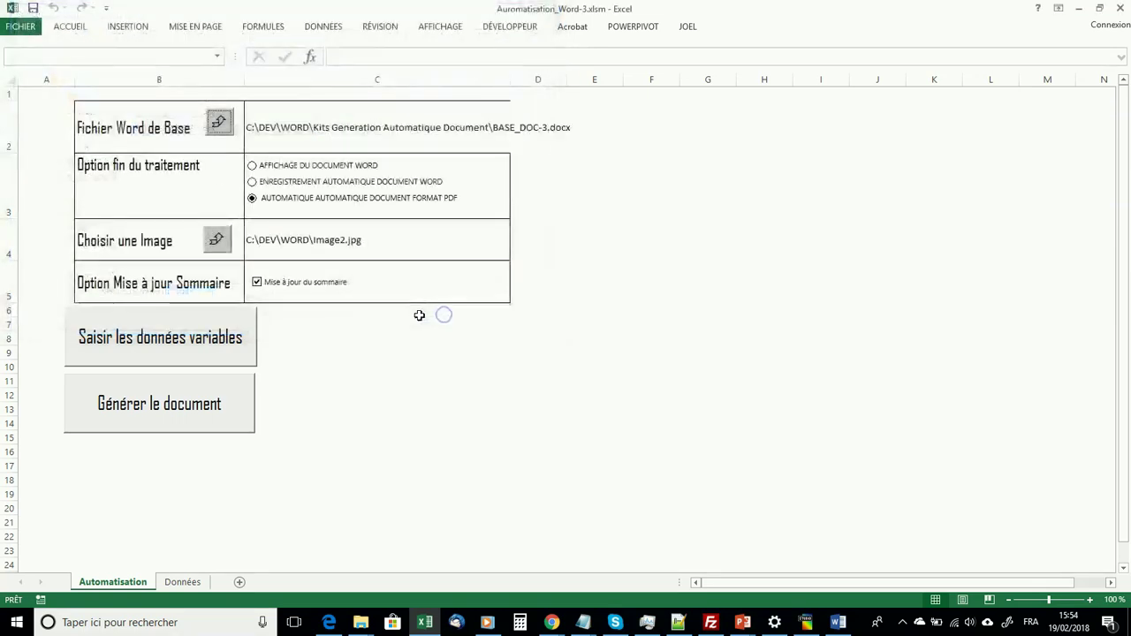
left_click_drag(509, 80, 586, 79)
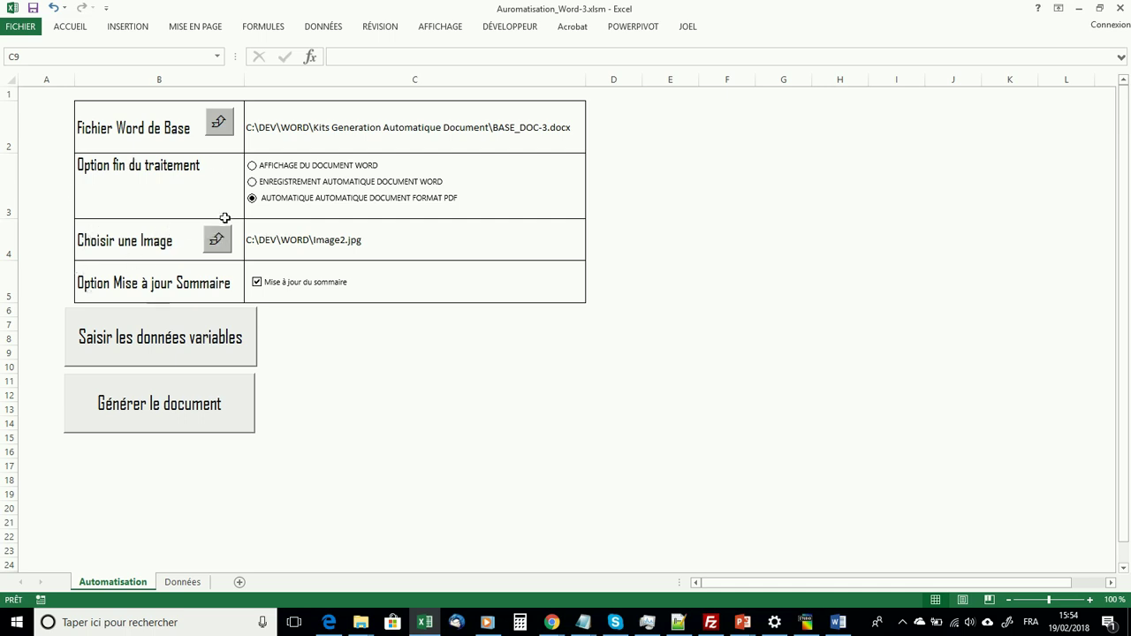
Open the variable data entry sheet and check the properties of the NOM_DU_CLIENT content control in the Word document
left_click(156, 354)
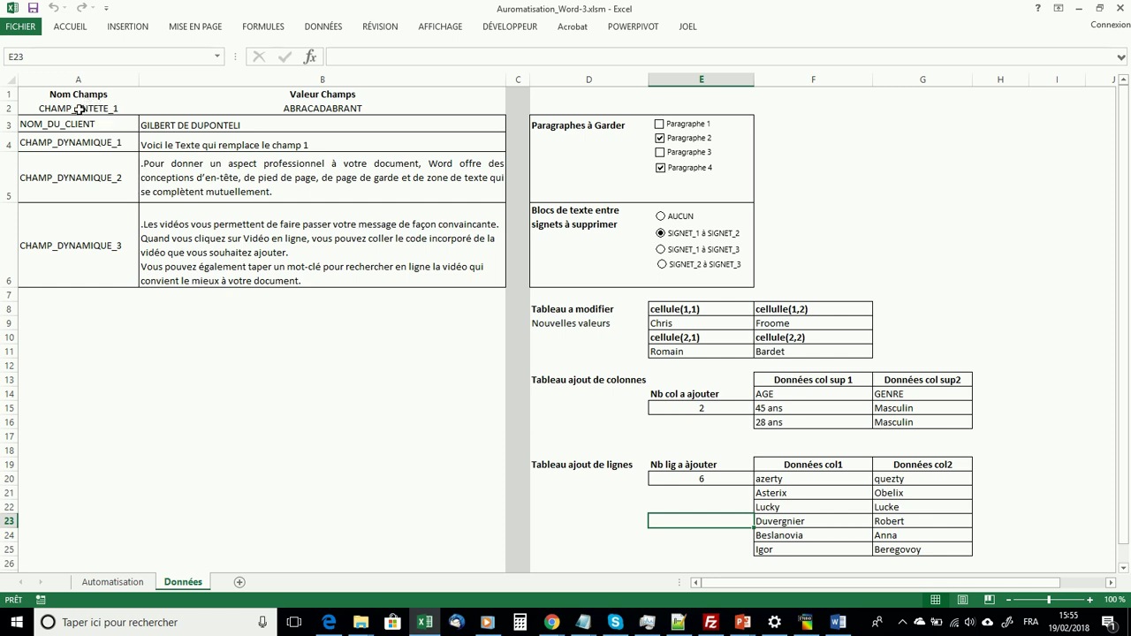
left_click(838, 622)
scroll(657, 314, "up", 9)
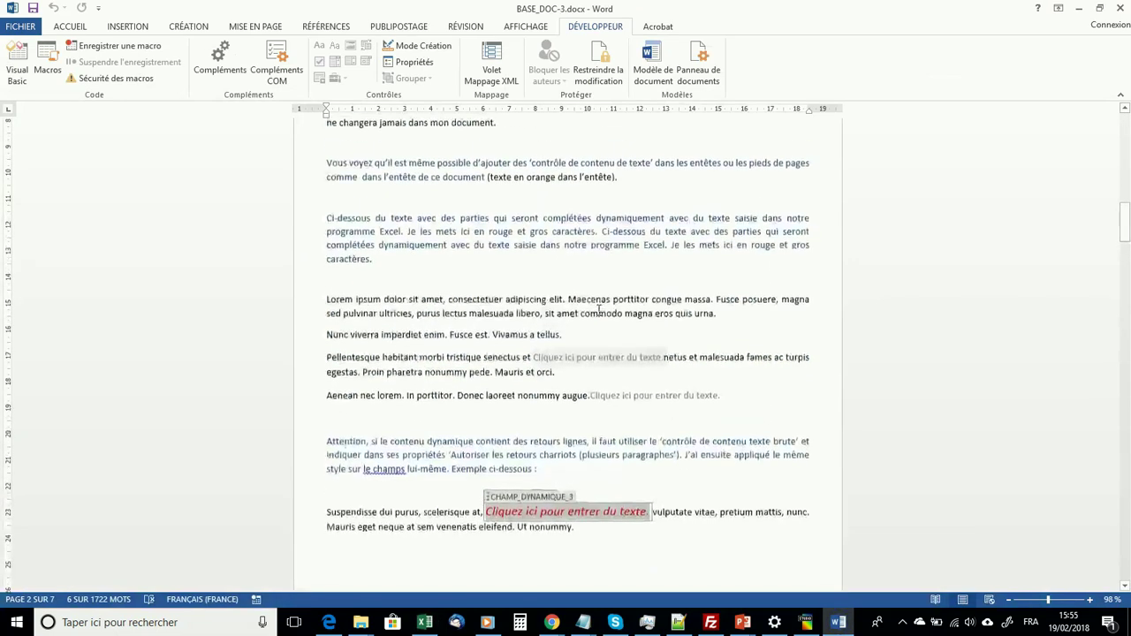
scroll(591, 265, "up", 1)
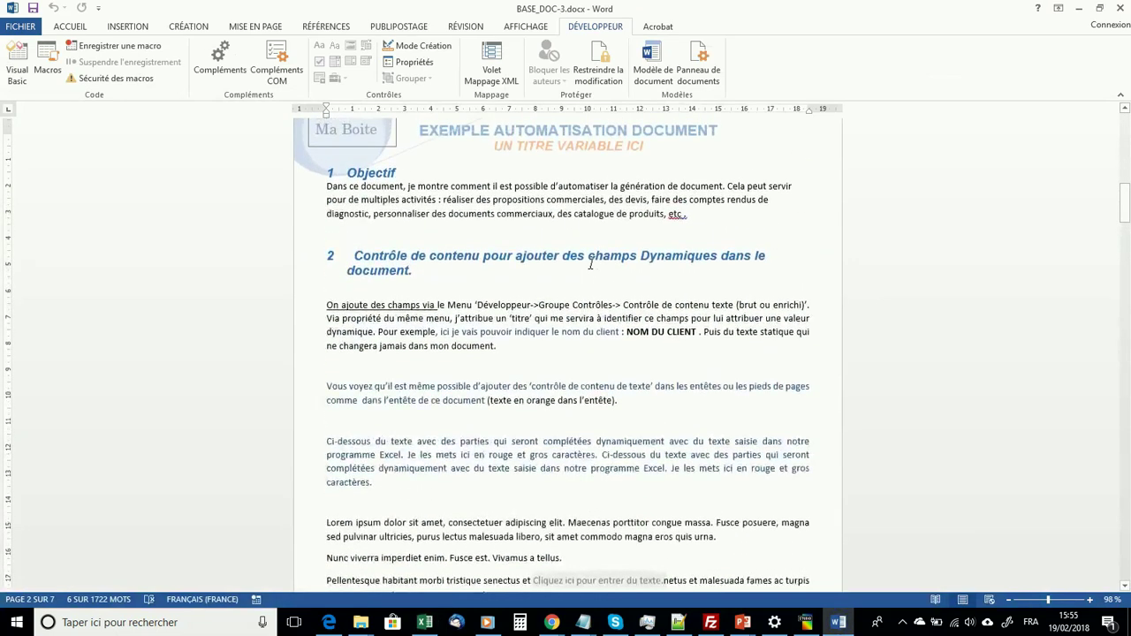
right_click(648, 332)
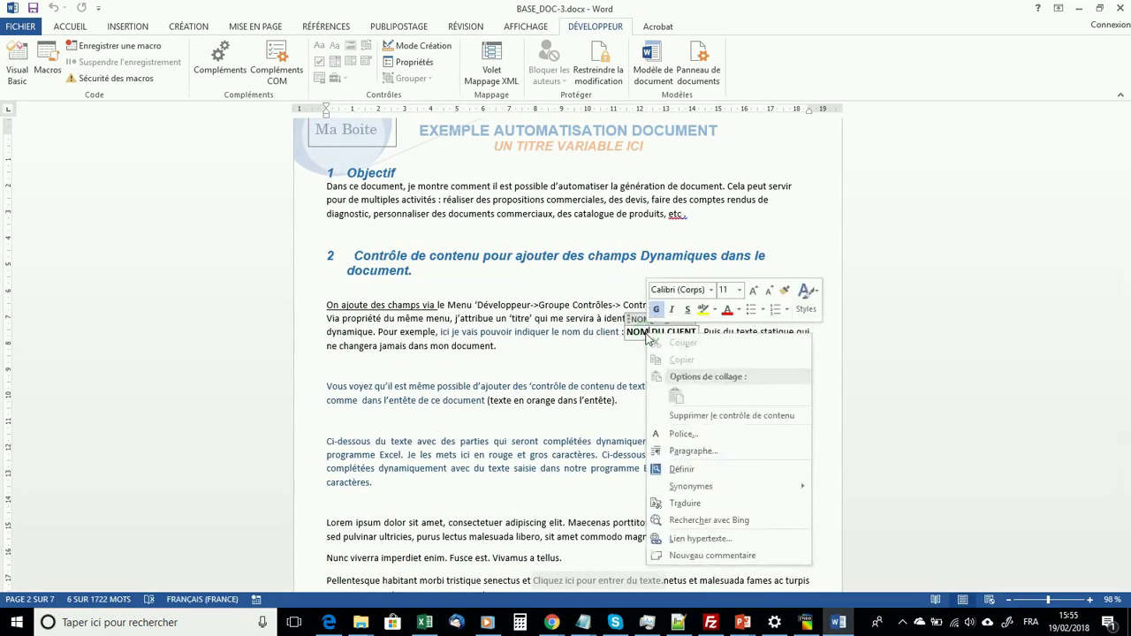
left_click(429, 61)
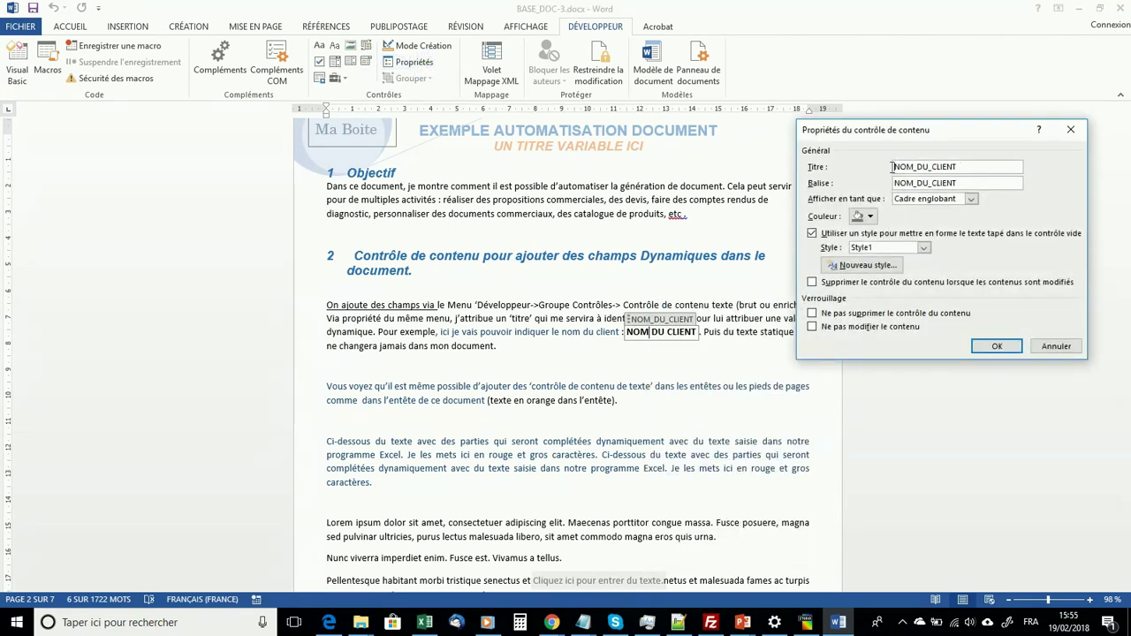
left_click(997, 345)
Return to the Données sheet in Excel and select the field-name cells A3:A18, starting at NOM_DU_CLIENT
left_click(1079, 9)
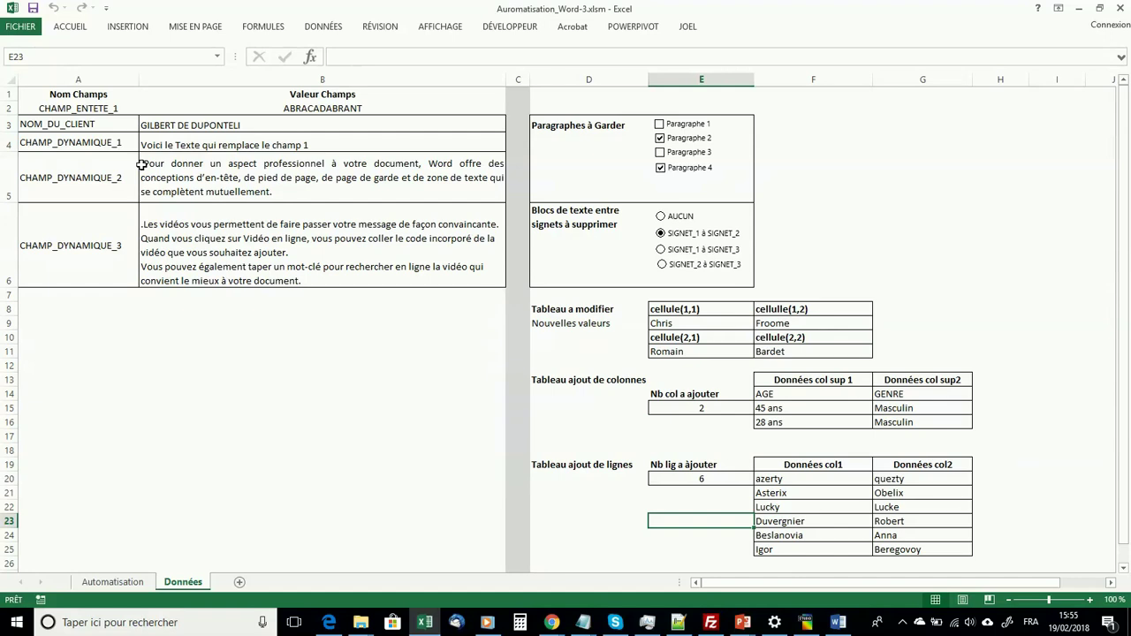
left_click(80, 126)
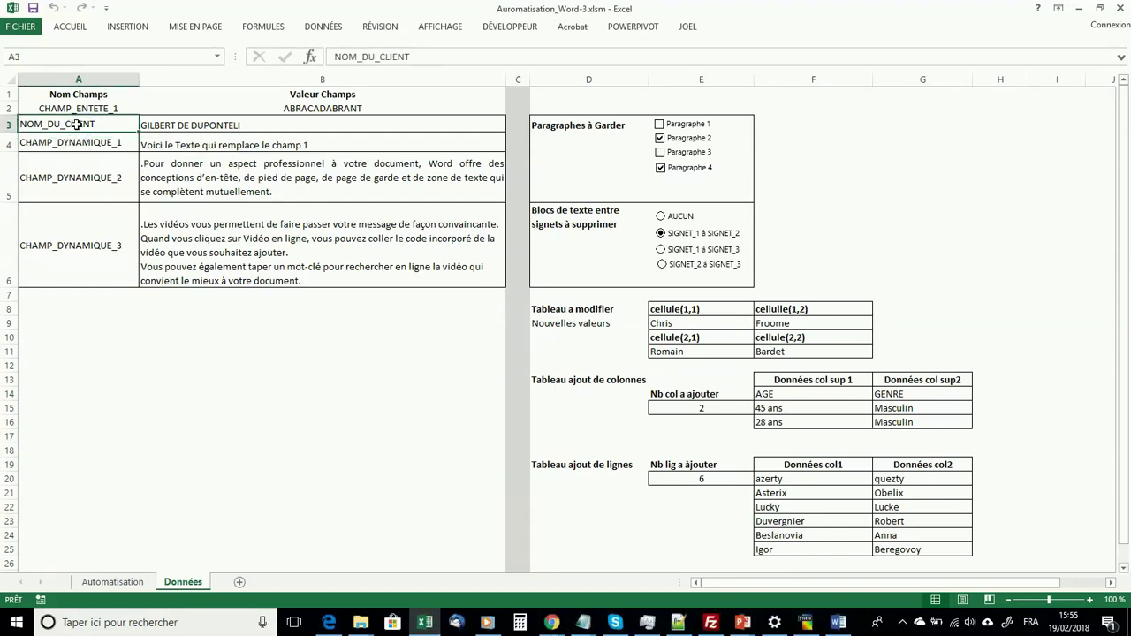
left_click_drag(78, 126, 61, 453)
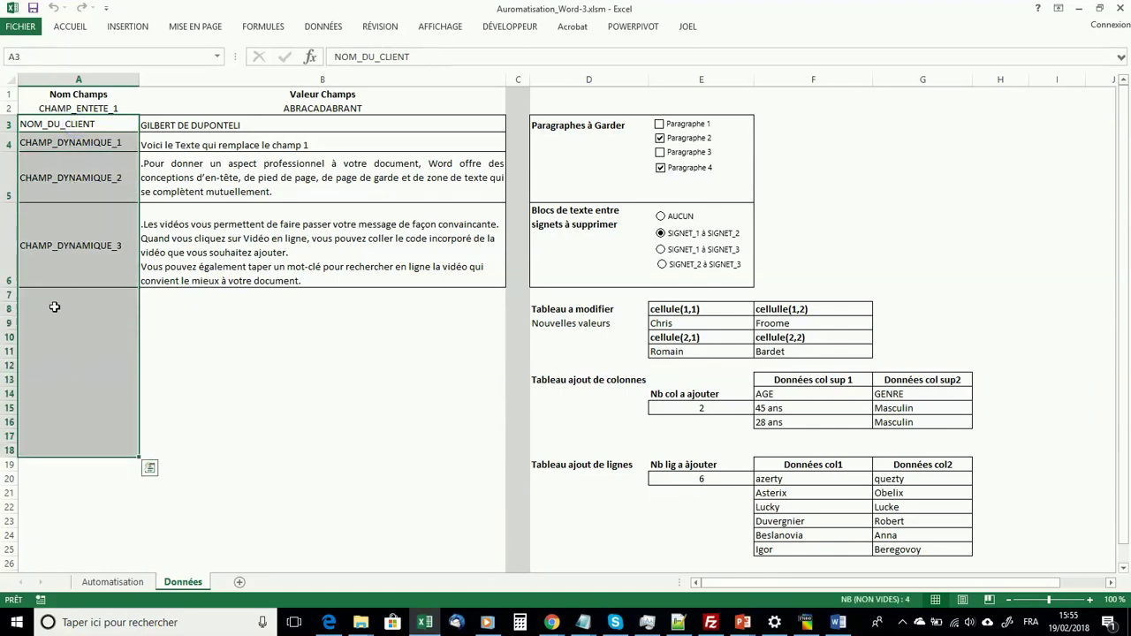
Check the CHAMP_DYNAMIQUE_2 and CHAMP_DYNAMIQUE_1 field names and the replacement text in cell B4 of the Données sheet
left_click(70, 176)
left_click(61, 143)
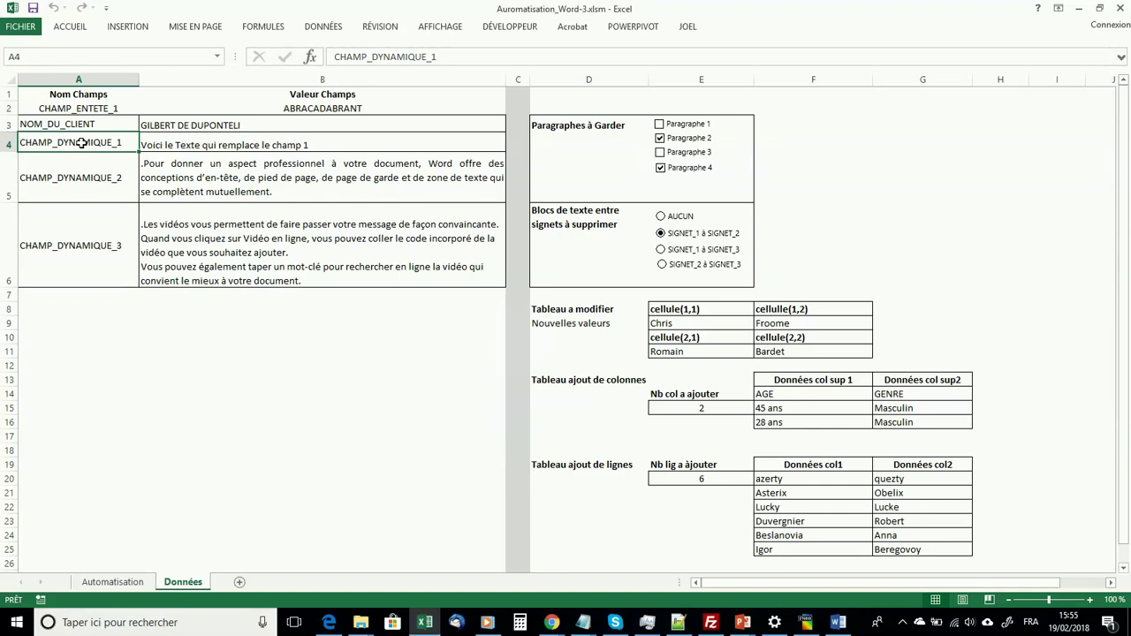
left_click(200, 145)
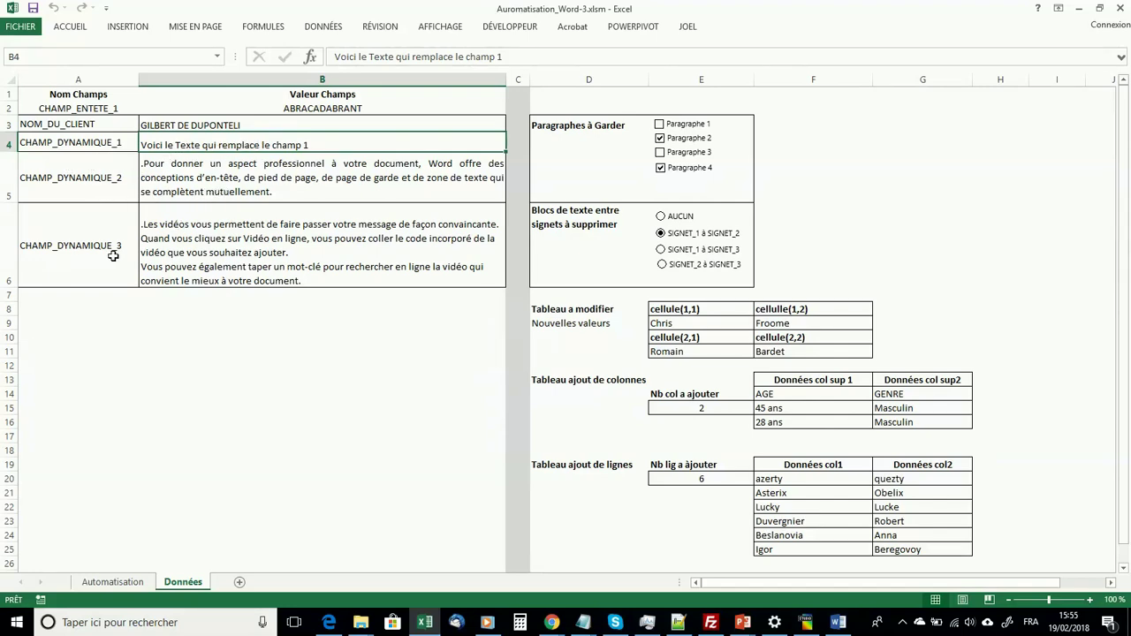
Generate the document from the Automatisation sheet with the PDF output option and dismiss the completion message
left_click(104, 585)
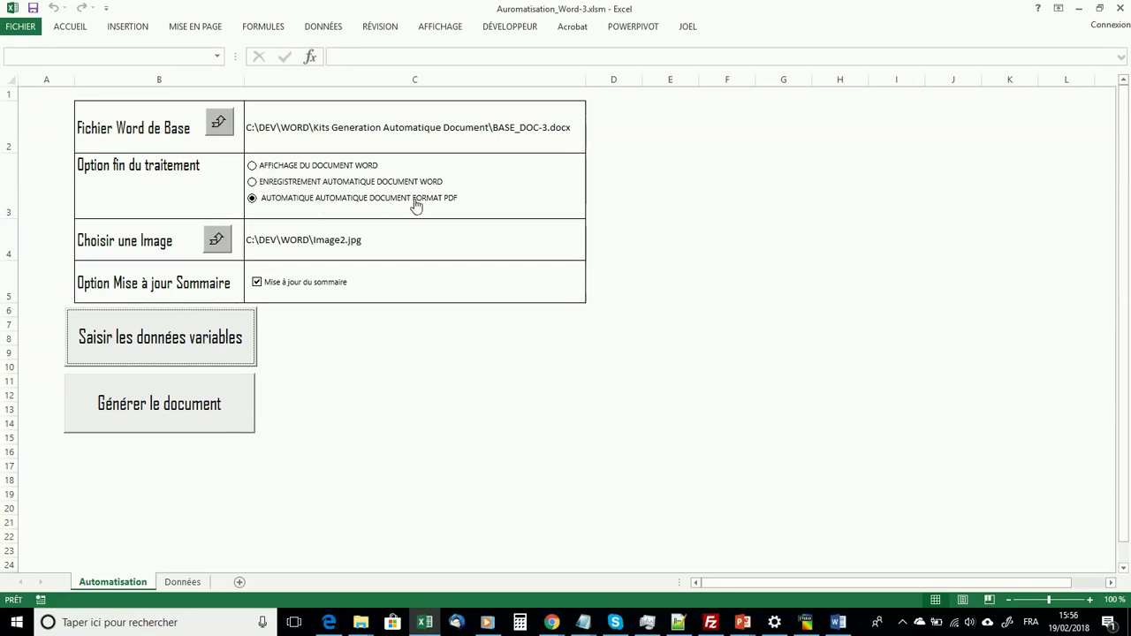
left_click(157, 409)
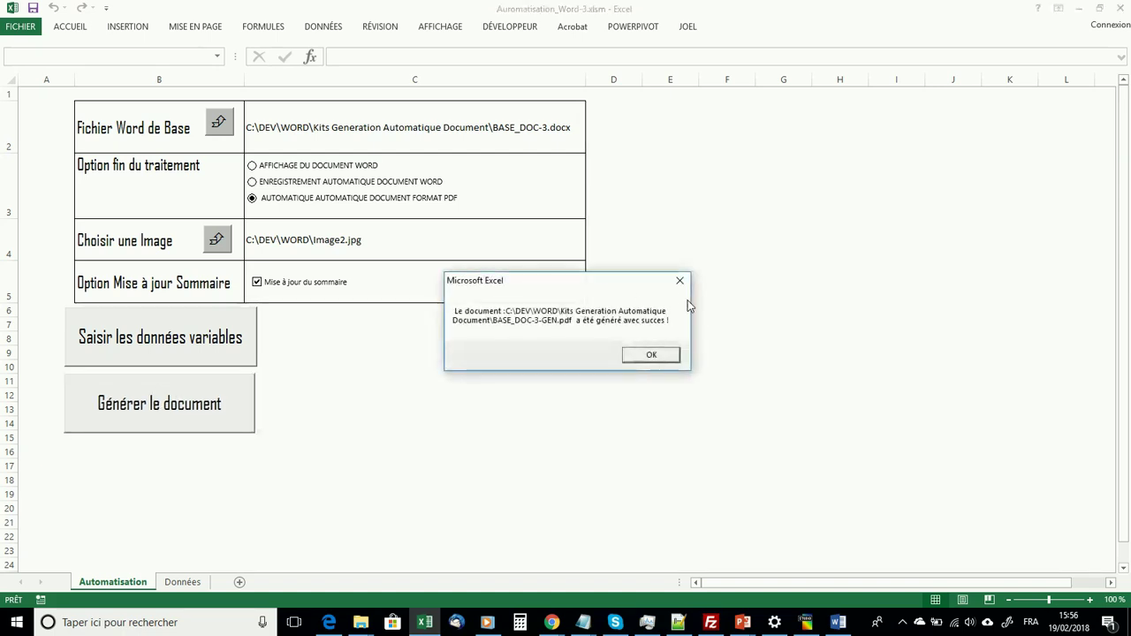
left_click(644, 354)
Switch to the Kits Generation Automatique Document folder in File Explorer and open BASE_DOC-3-GEN.pdf
mouse_move(361, 625)
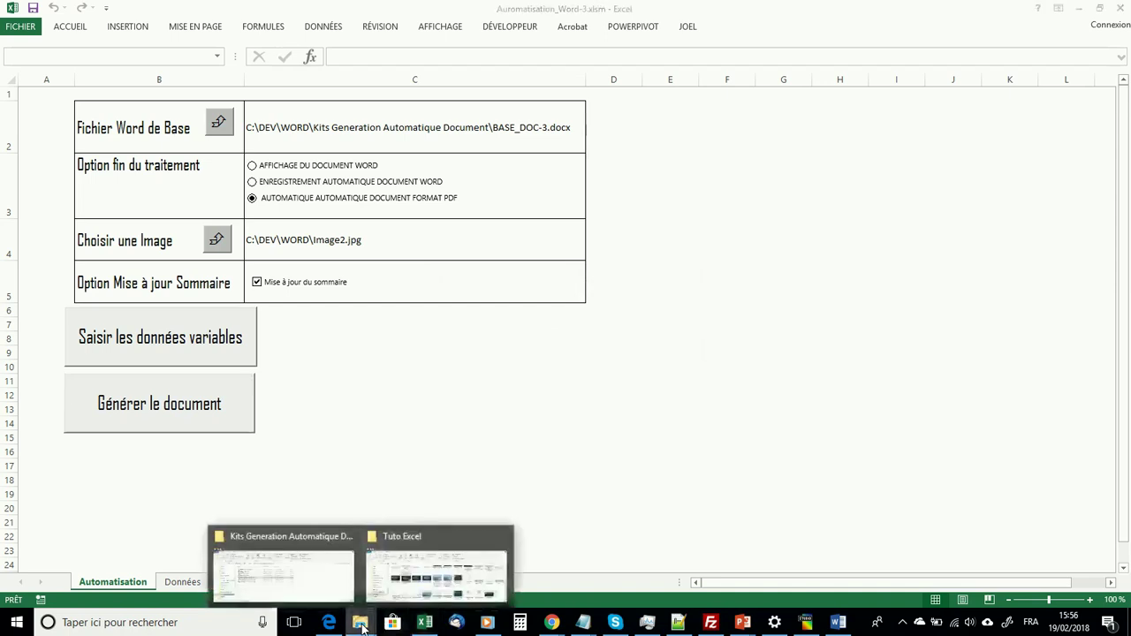
left_click(320, 579)
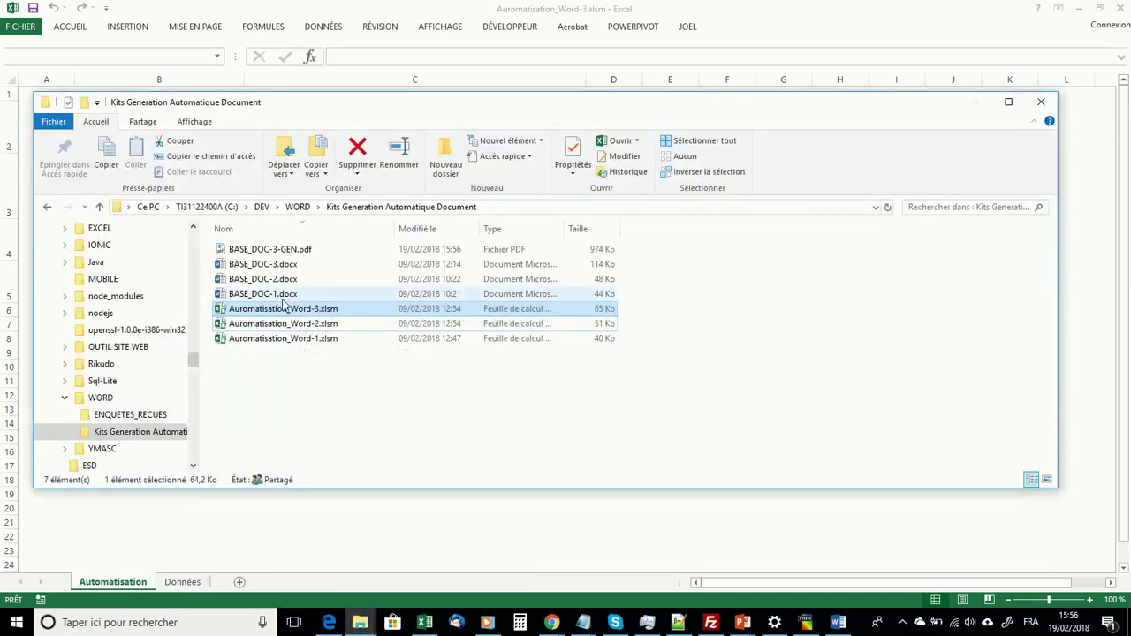
double_click(257, 250)
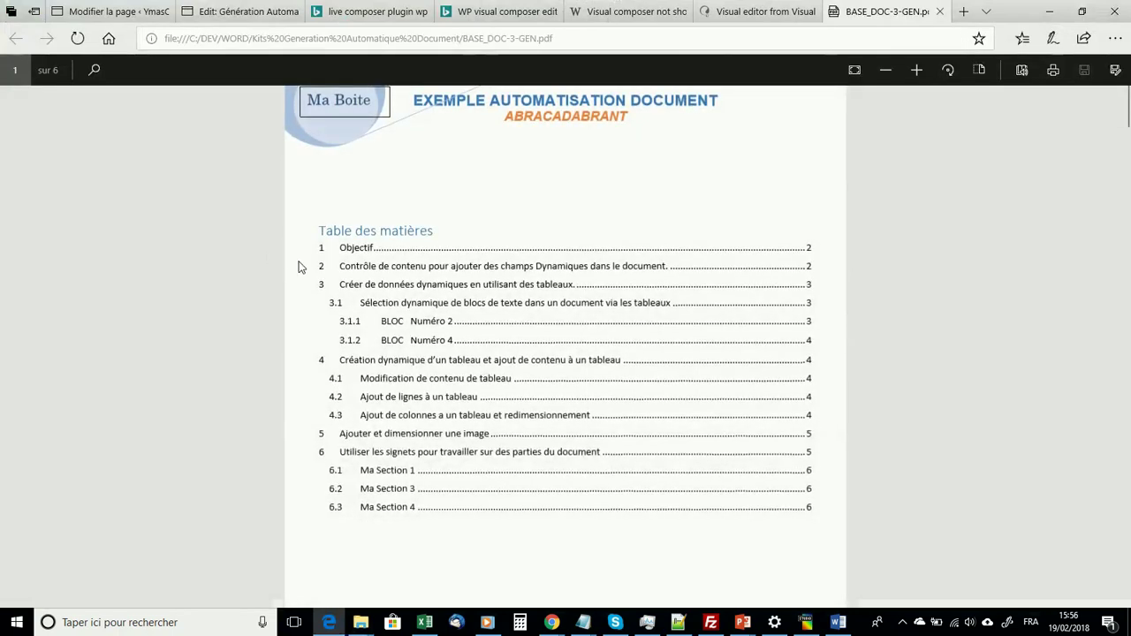
Review the header, client name and dynamic field texts inserted in the generated PDF, and close its tab
scroll(401, 291, "down", 10)
scroll(475, 284, "up", 3)
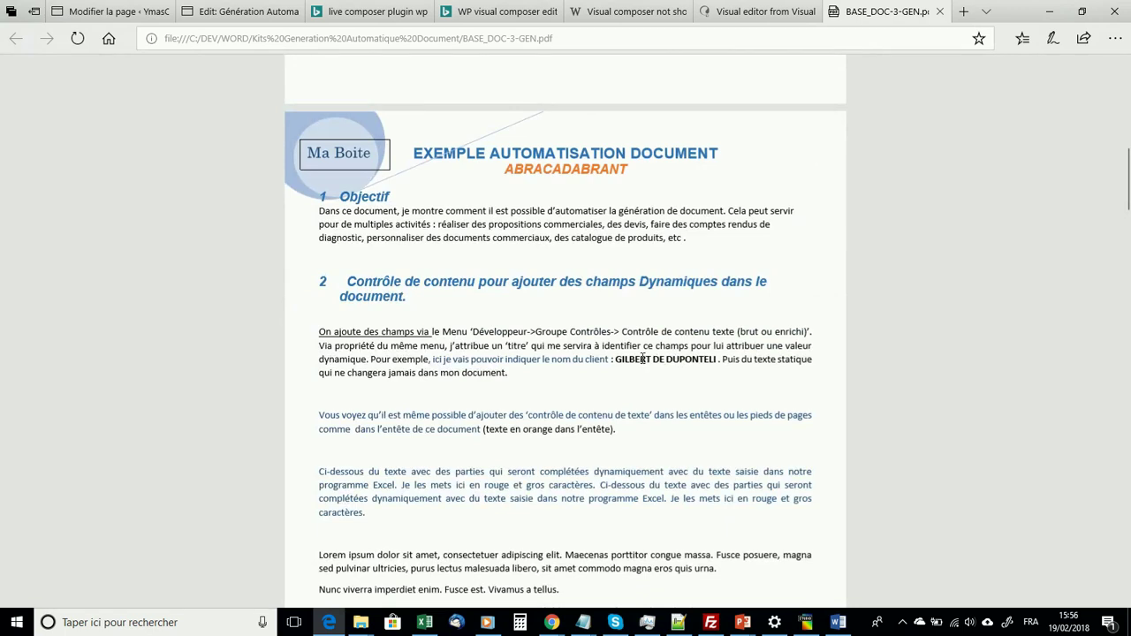
scroll(684, 361, "down", 3)
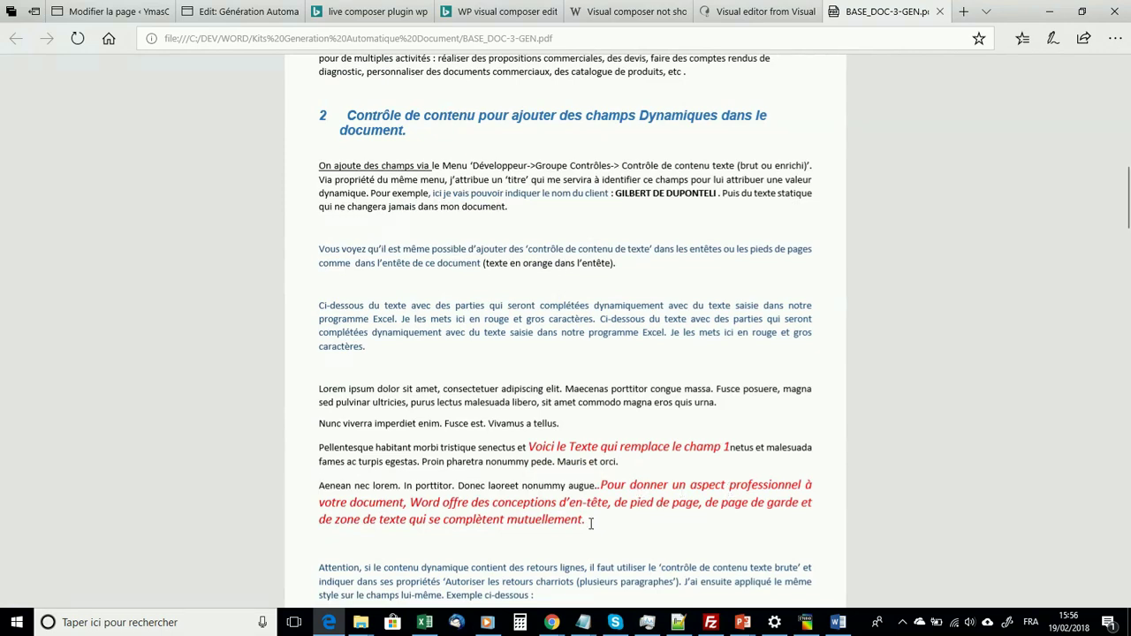
scroll(493, 577, "down", 10)
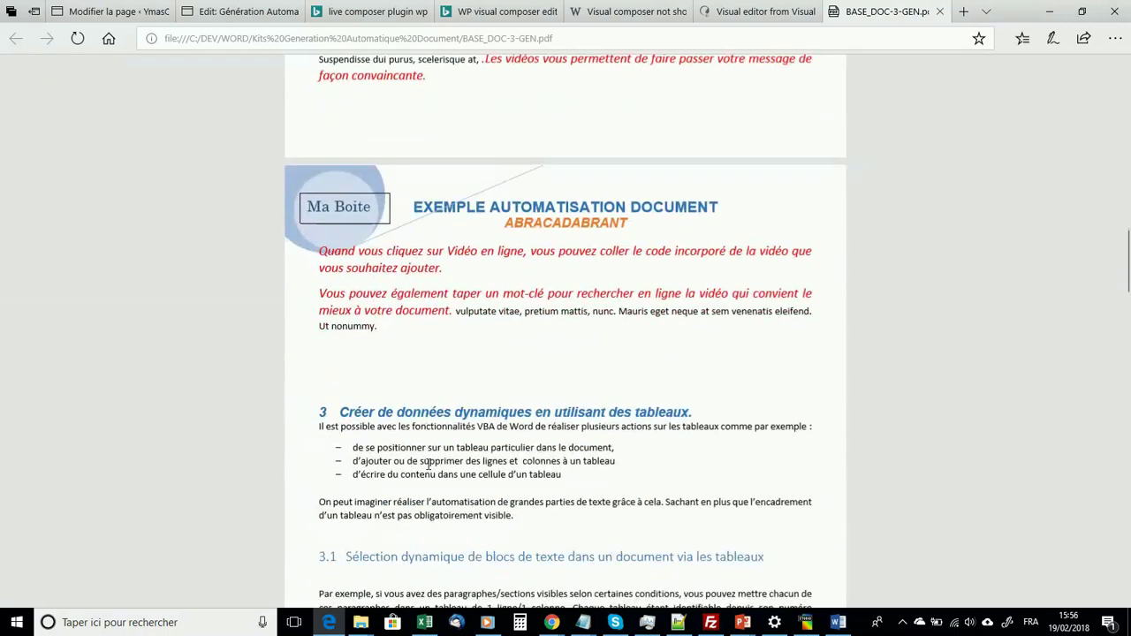
scroll(428, 464, "down", 3)
scroll(428, 464, "up", 10)
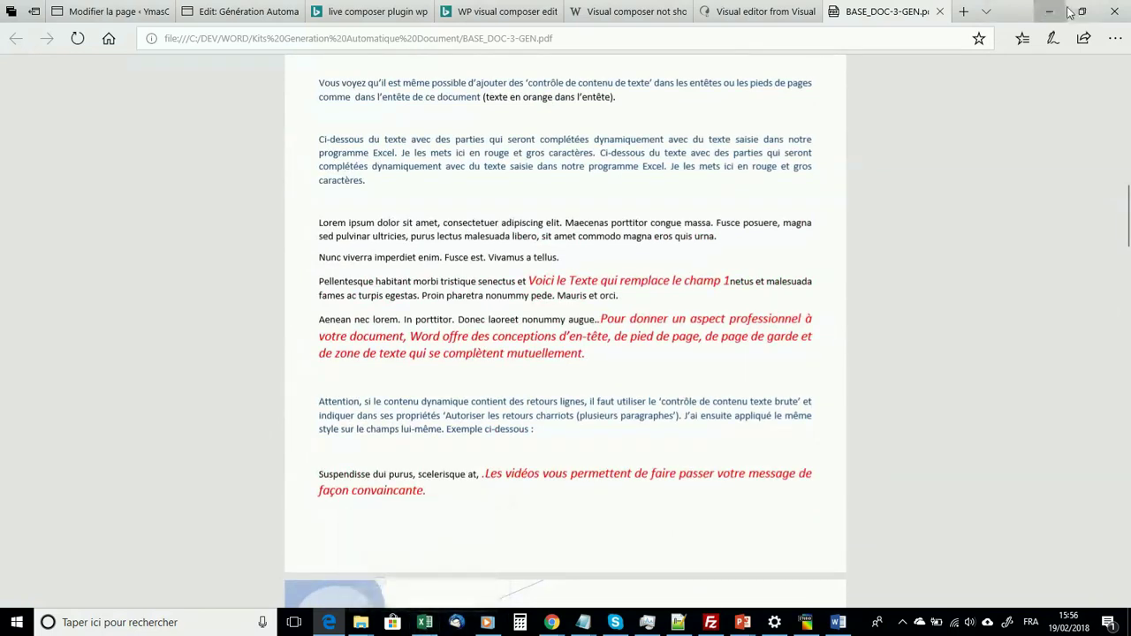
left_click(939, 11)
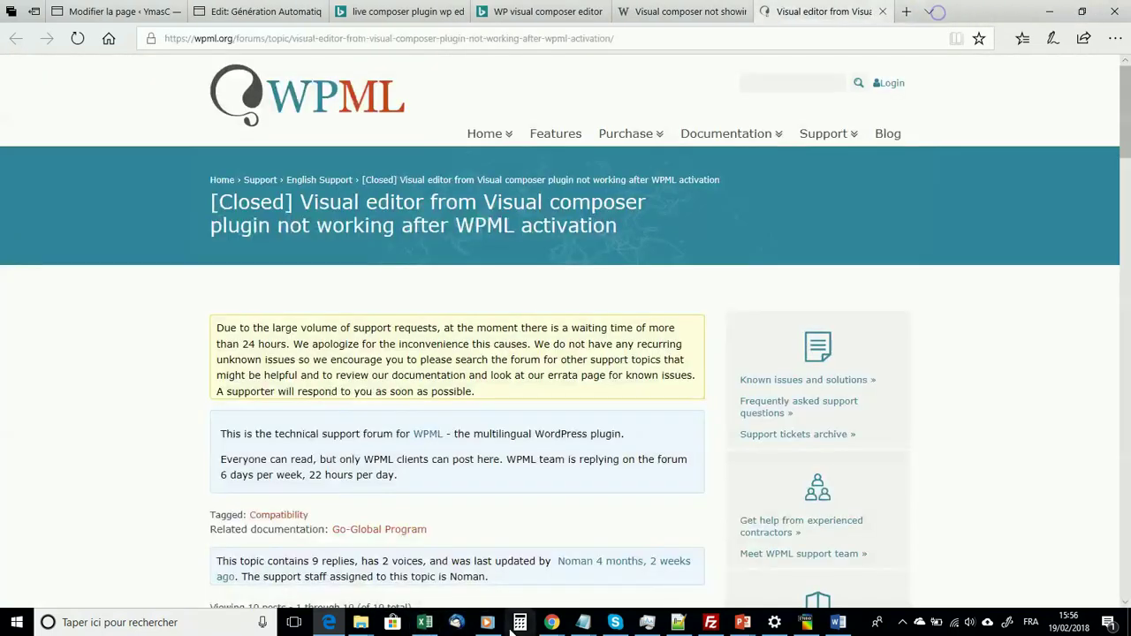
Return to Excel, display the Données sheet and open the workbook's Visual Basic editor
left_click(424, 622)
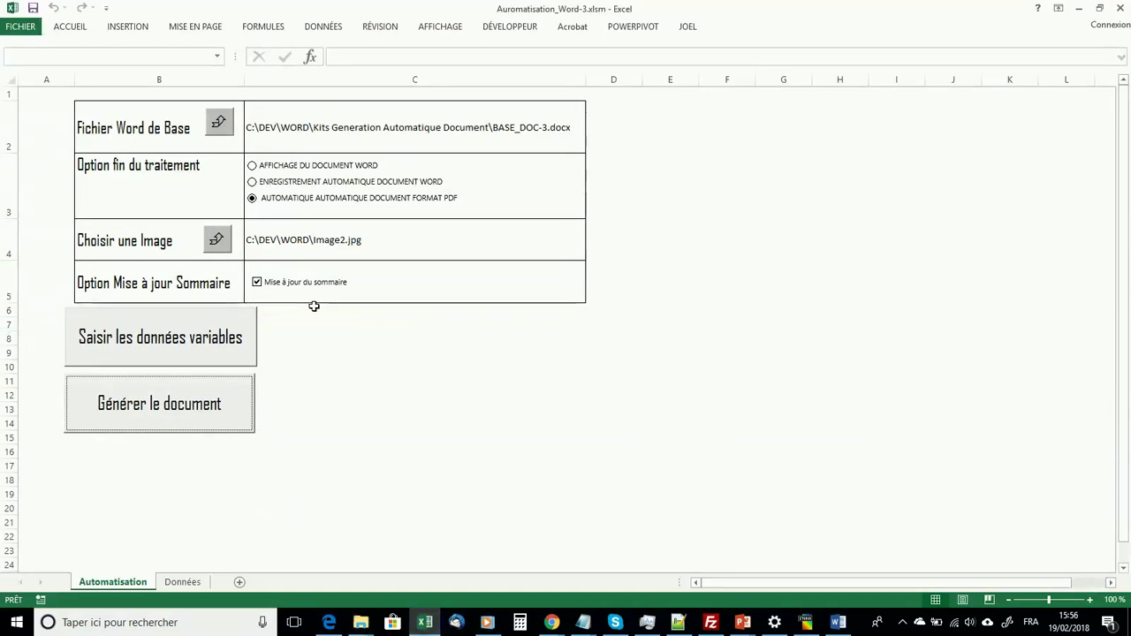
left_click(182, 583)
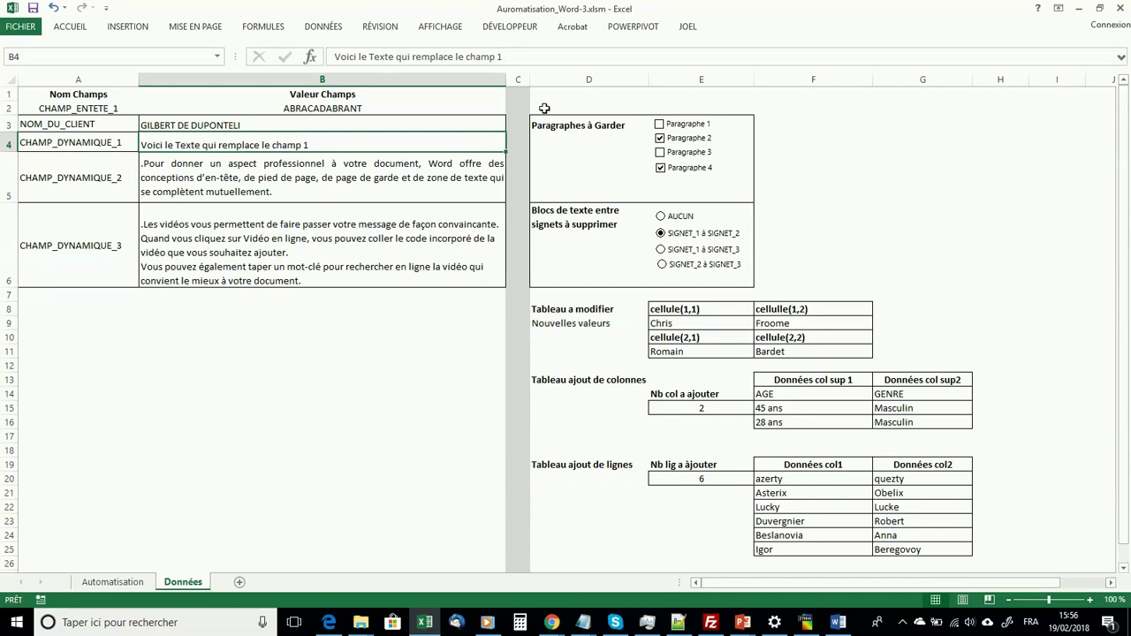
left_click(513, 32)
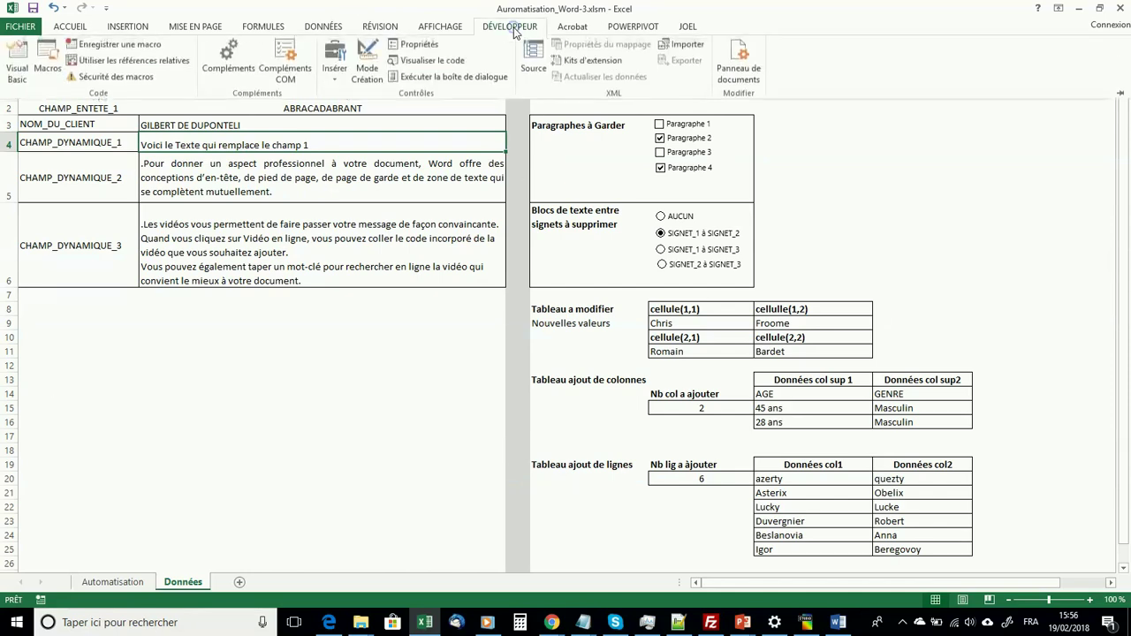
left_click(24, 69)
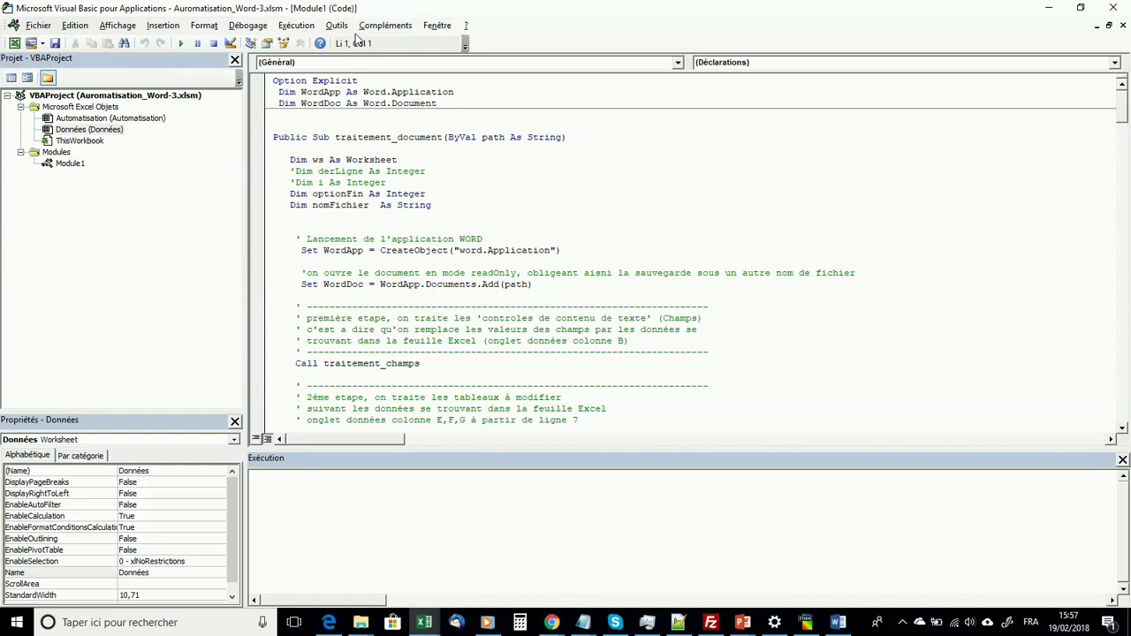
Open the Automatisation sheet's code and examine its button procedures, highlighting the traitement_document call in CommandButton2_Click
left_click(83, 118)
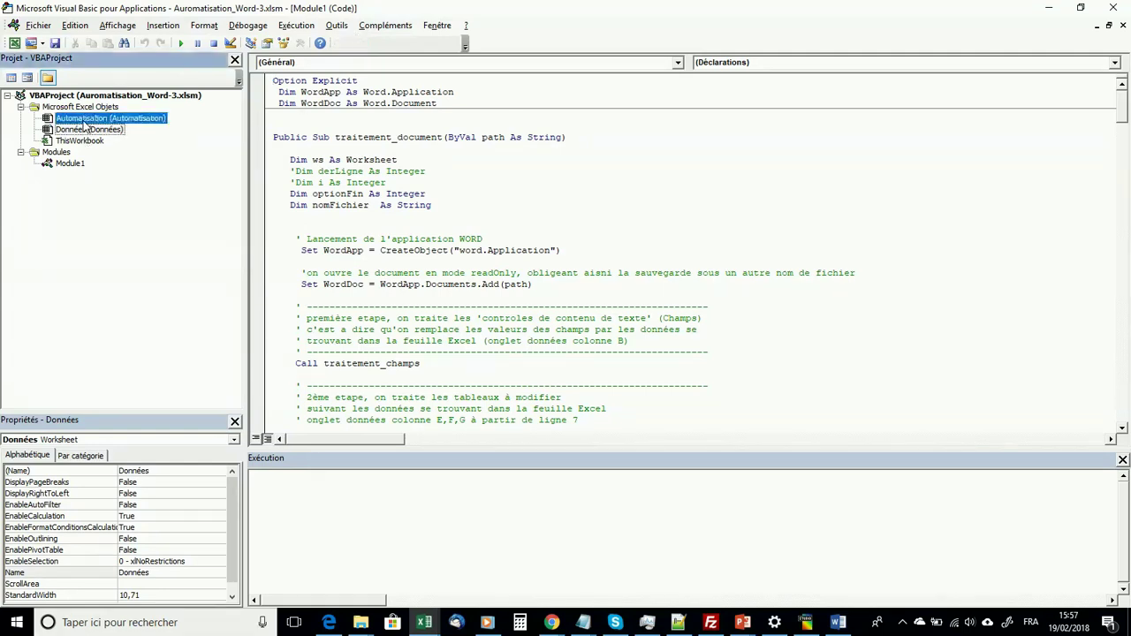
double_click(84, 119)
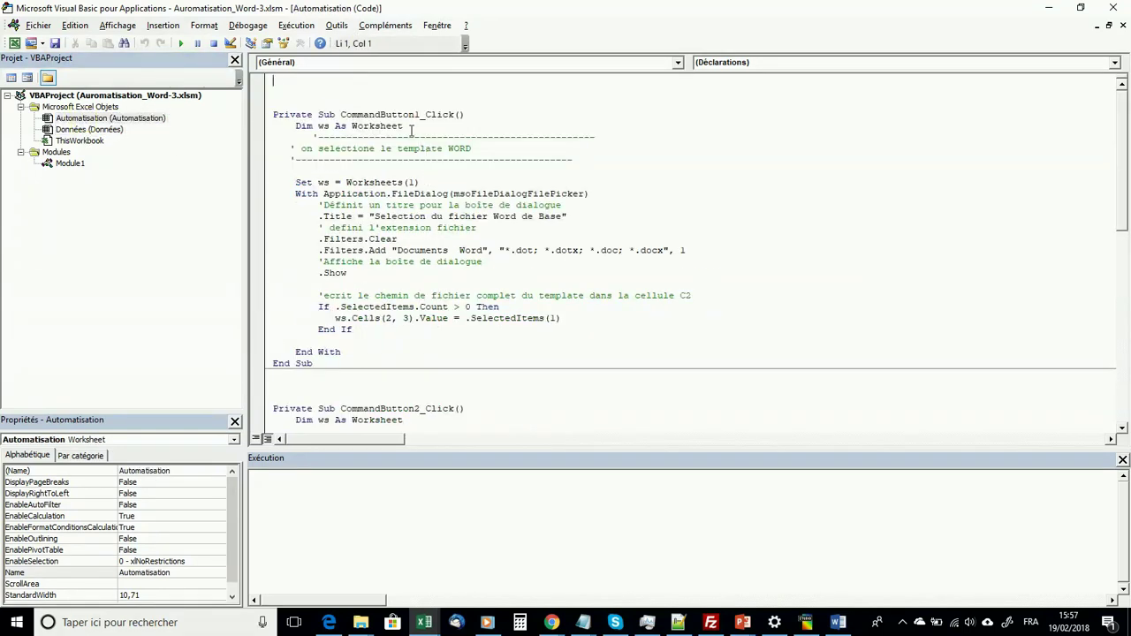
scroll(411, 131, "down", 1)
scroll(389, 283, "down", 2)
scroll(405, 130, "up", 3)
scroll(424, 258, "down", 7)
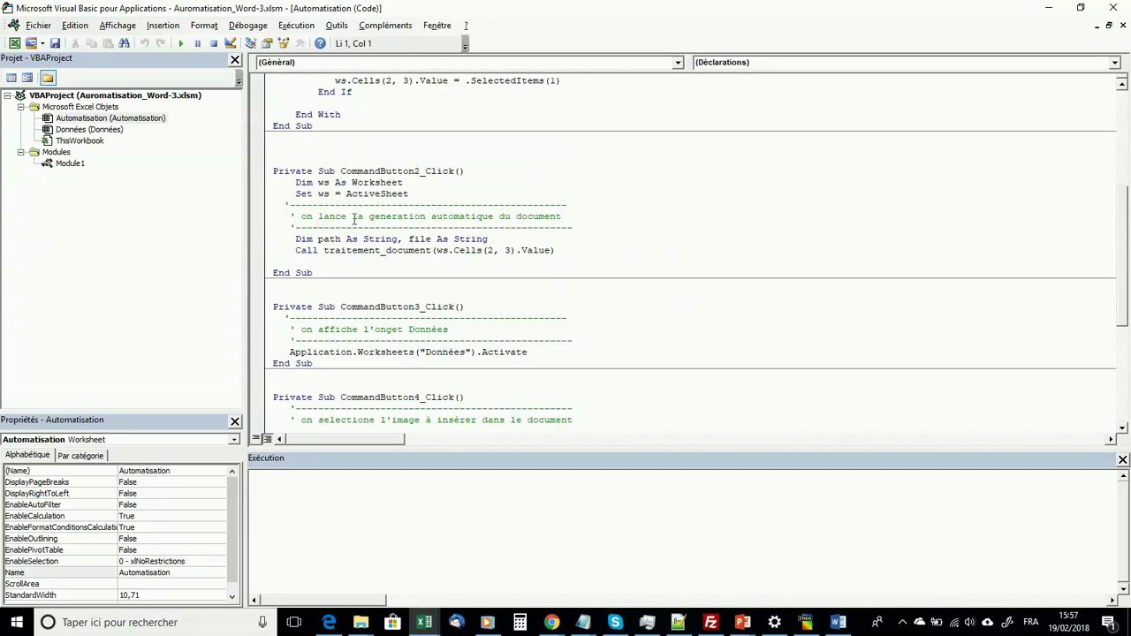
double_click(380, 251)
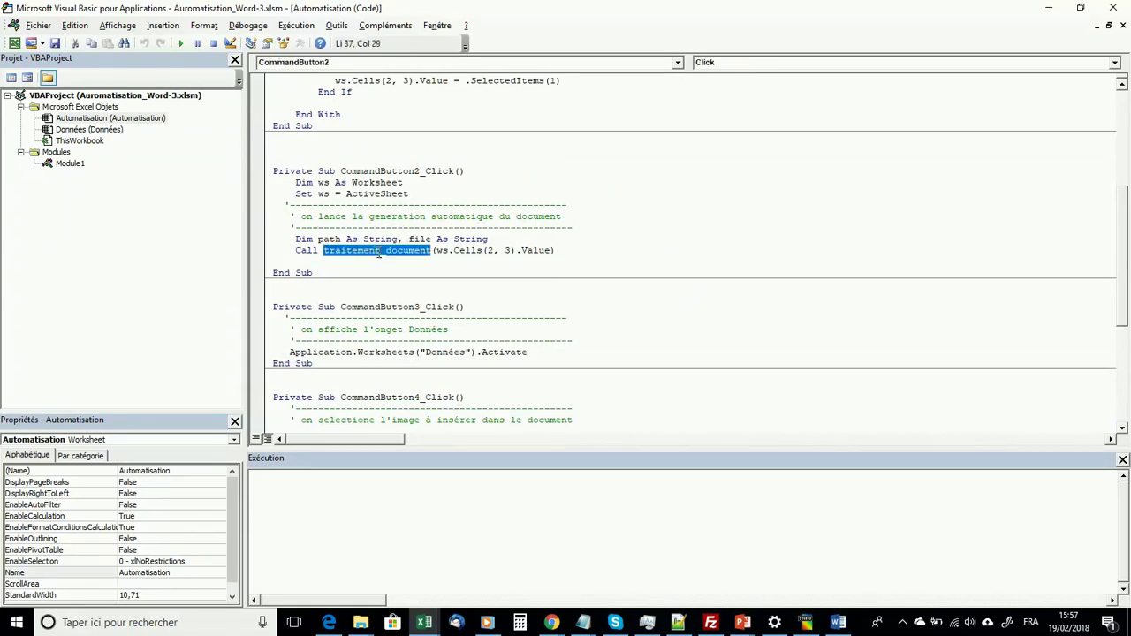
Open Module1 and examine the start of the traitement_document procedure, where Word is launched and the base document is opened
double_click(73, 164)
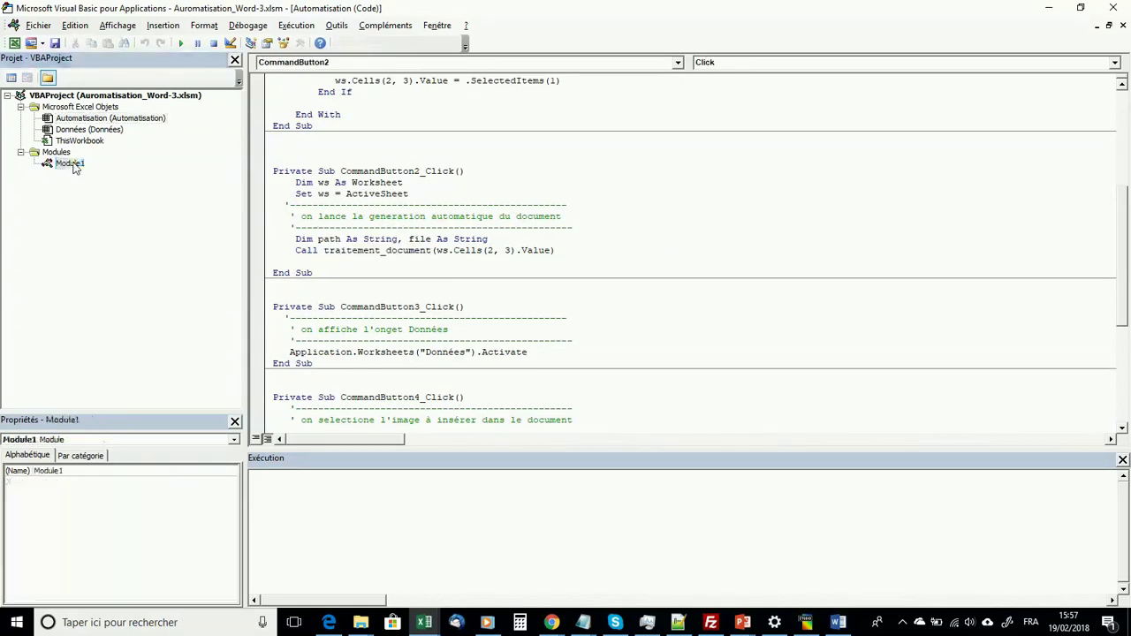
double_click(406, 137)
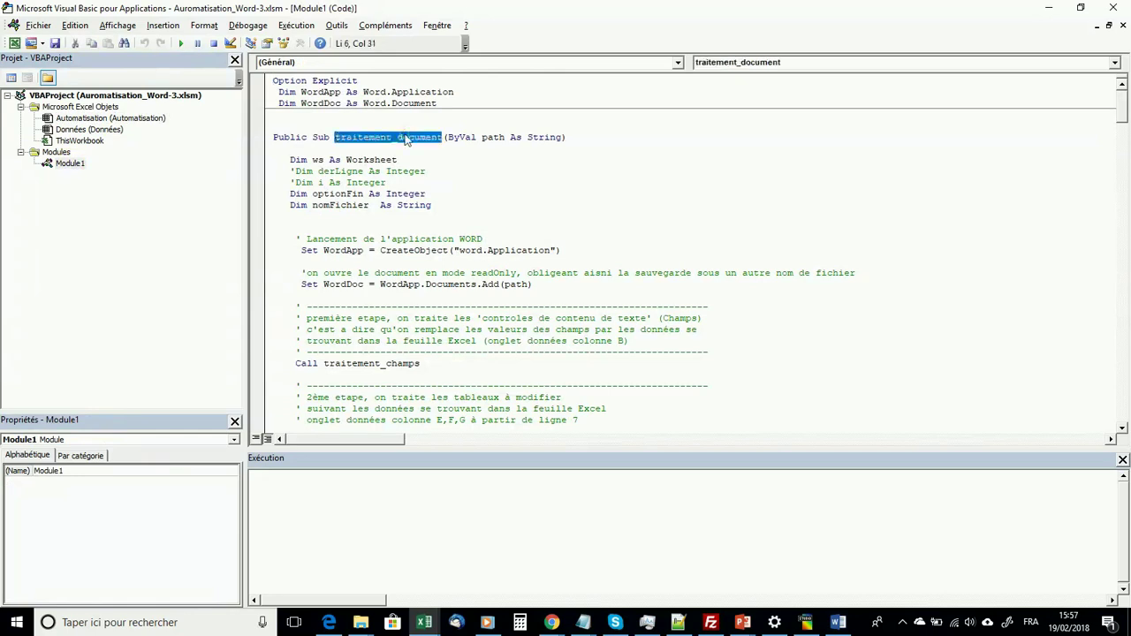
scroll(514, 307, "down", 2)
scroll(501, 302, "down", 1)
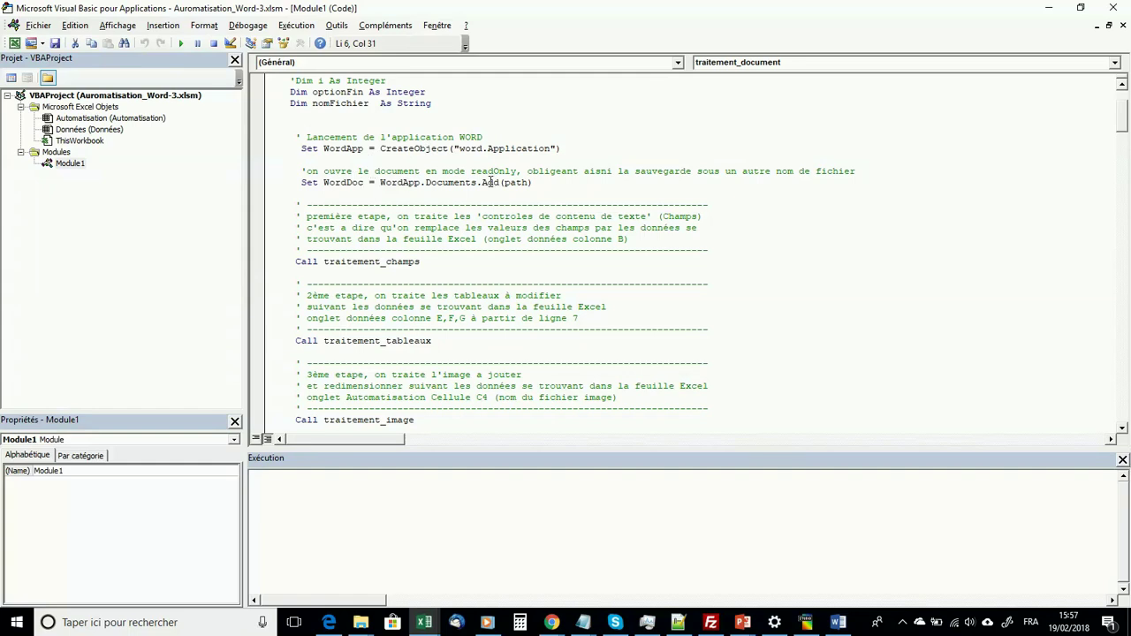
Highlight the traitement_champs call and locate the traitement_champs procedure further down in Module1
double_click(357, 265)
scroll(356, 264, "down", 10)
scroll(356, 264, "down", 15)
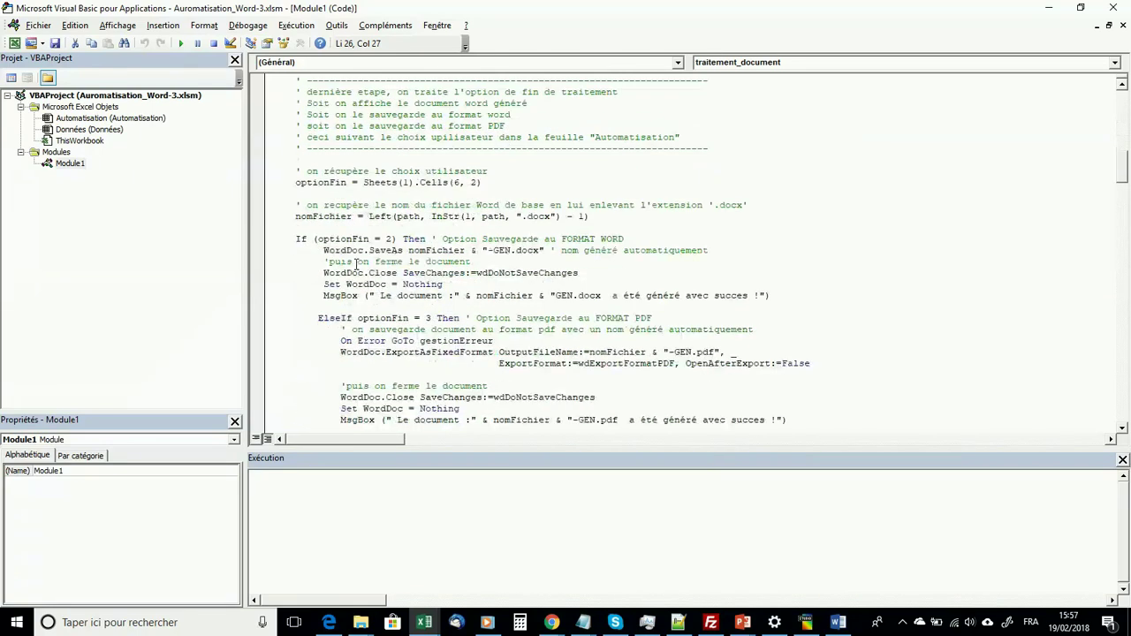
scroll(357, 263, "down", 3)
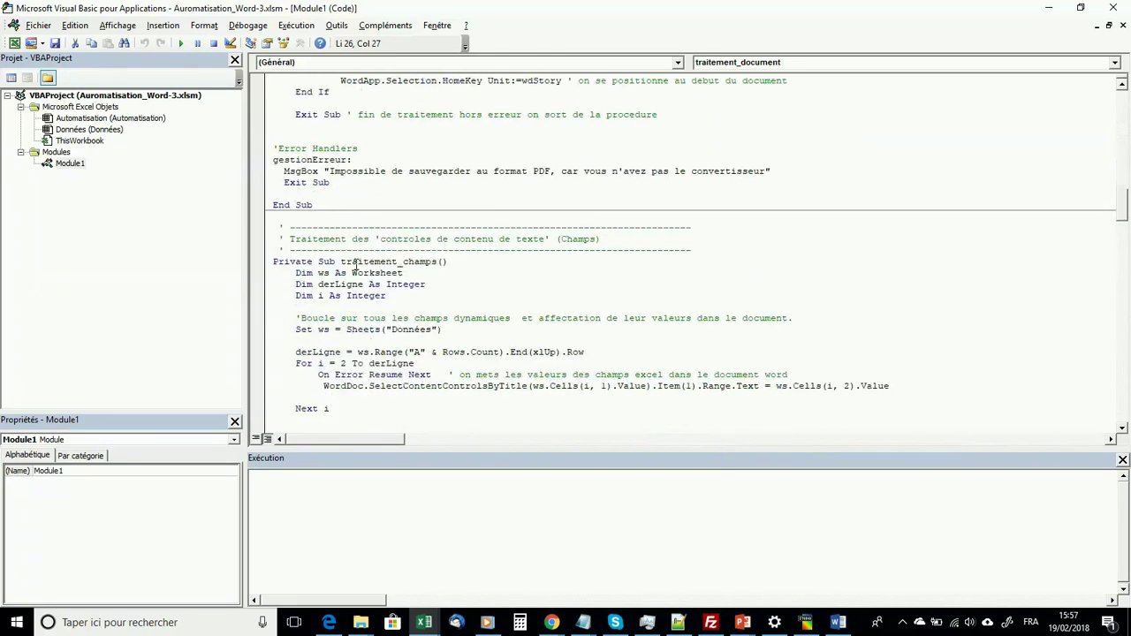
scroll(355, 264, "down", 2)
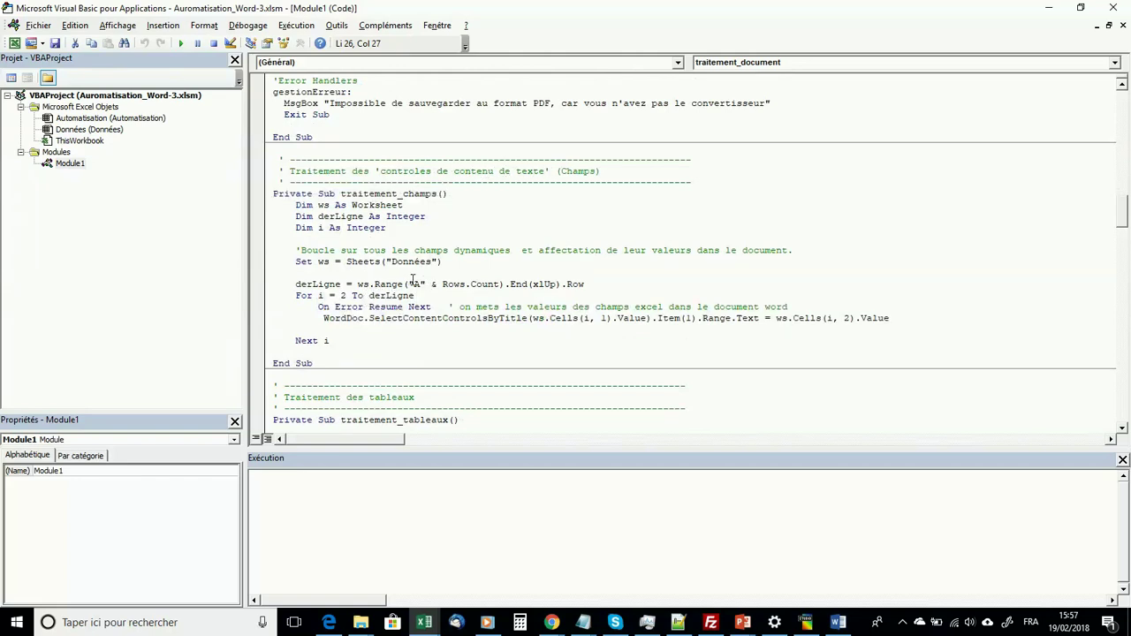
Highlight the last-row expression, the SelectContentControlsByTitle call and the ws.Cells(i, 1) and ws.Cells(i, 2) references in traitement_champs
left_click_drag(563, 283, 360, 289)
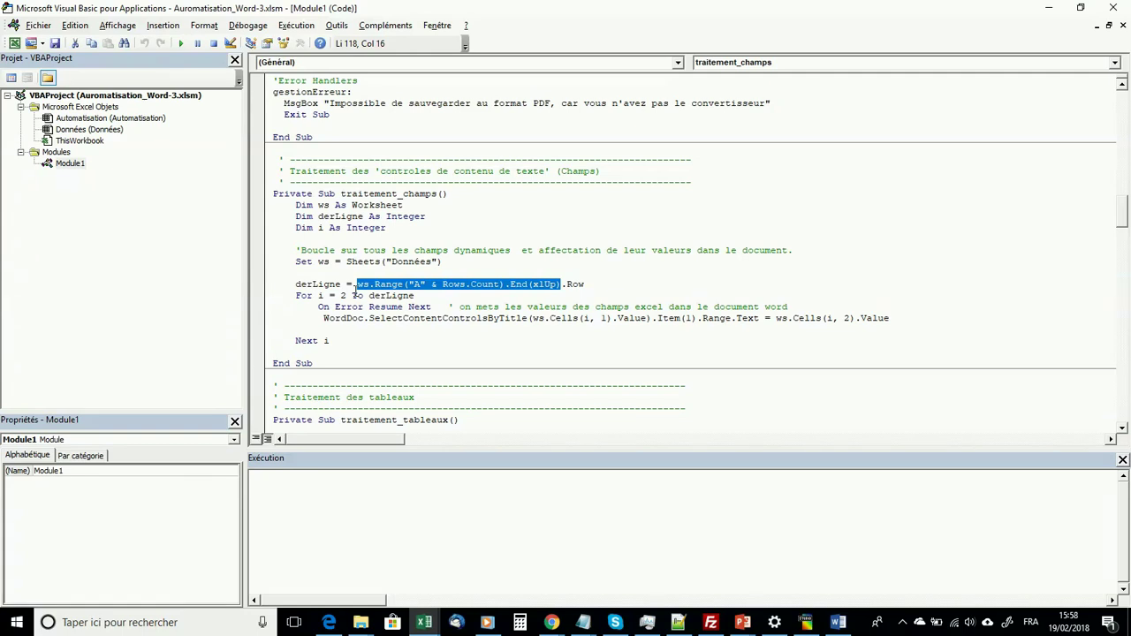
left_click_drag(325, 320, 527, 319)
left_click(477, 320)
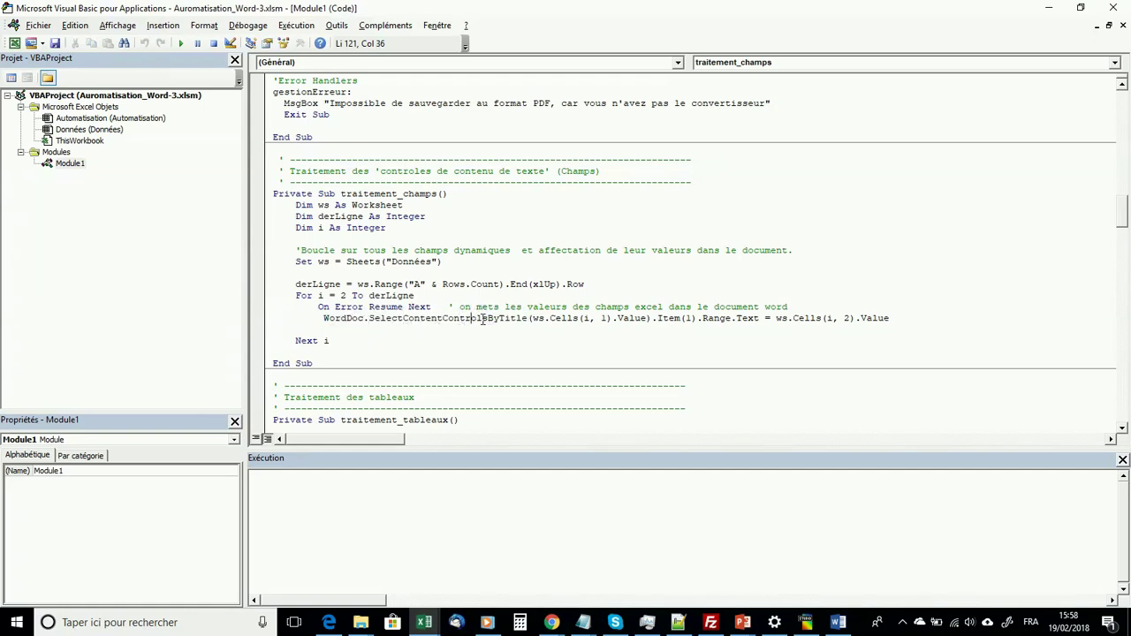
left_click_drag(532, 319, 651, 320)
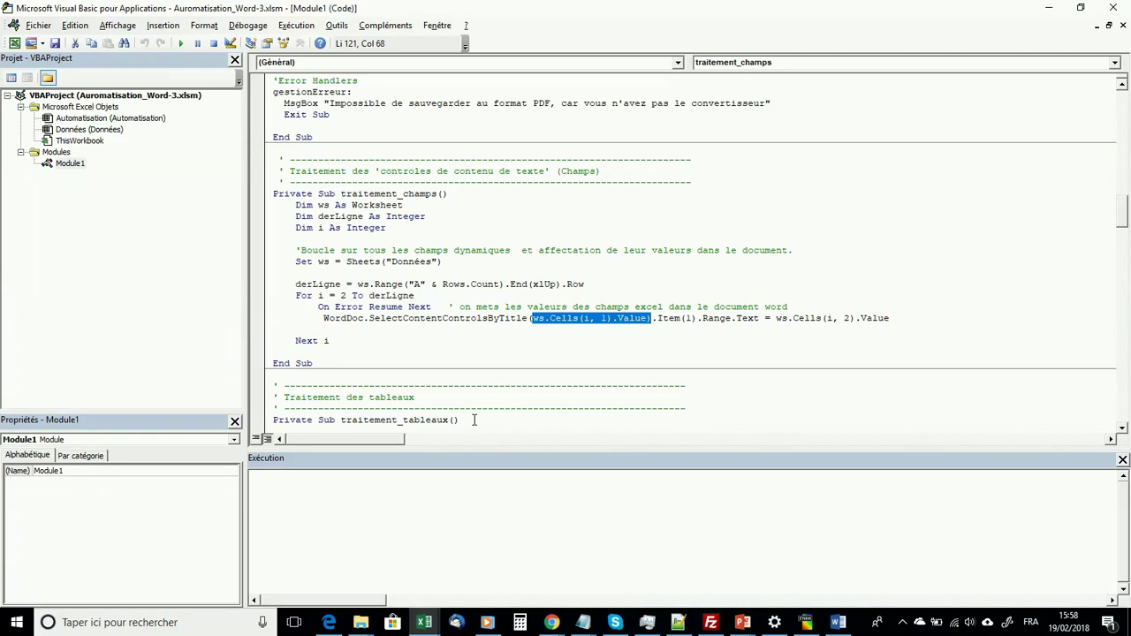
left_click_drag(775, 318, 852, 318)
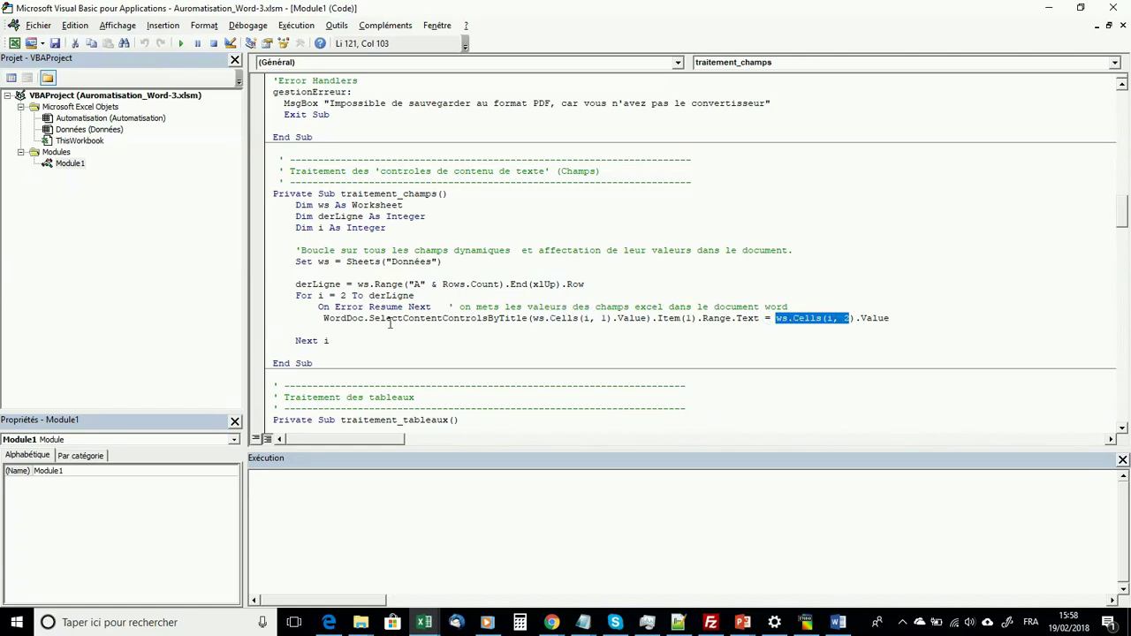
Go back to traitement_document and review its calls for tables, image, bookmarks and table of contents, through to the Word and PDF saving options
scroll(380, 292, "up", 15)
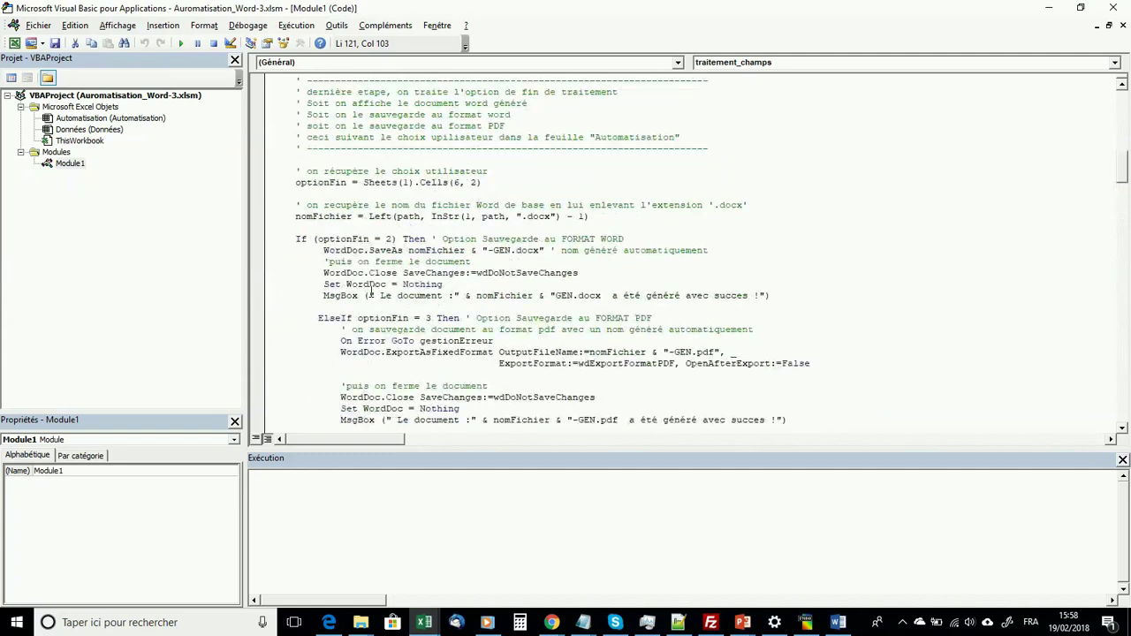
scroll(371, 292, "up", 3)
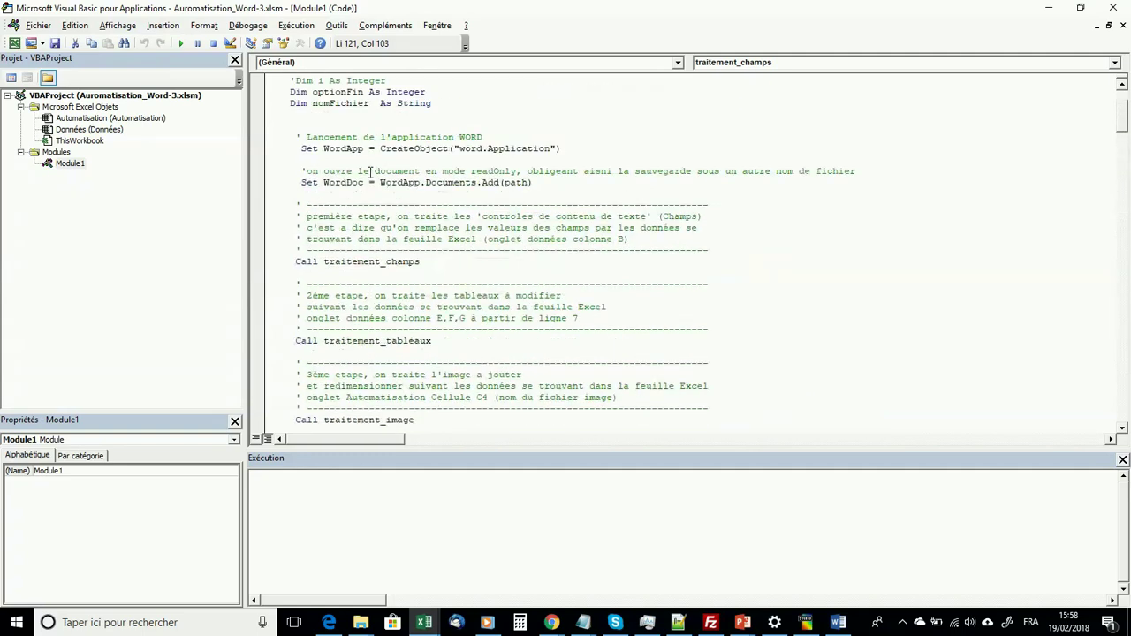
scroll(406, 345, "down", 4)
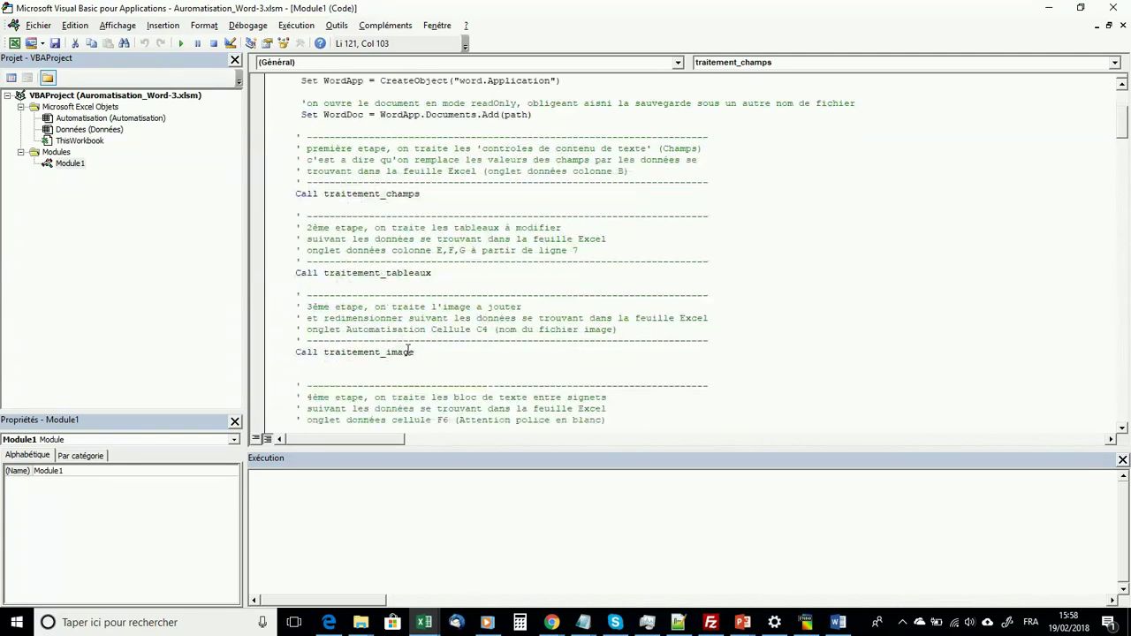
scroll(411, 356, "down", 4)
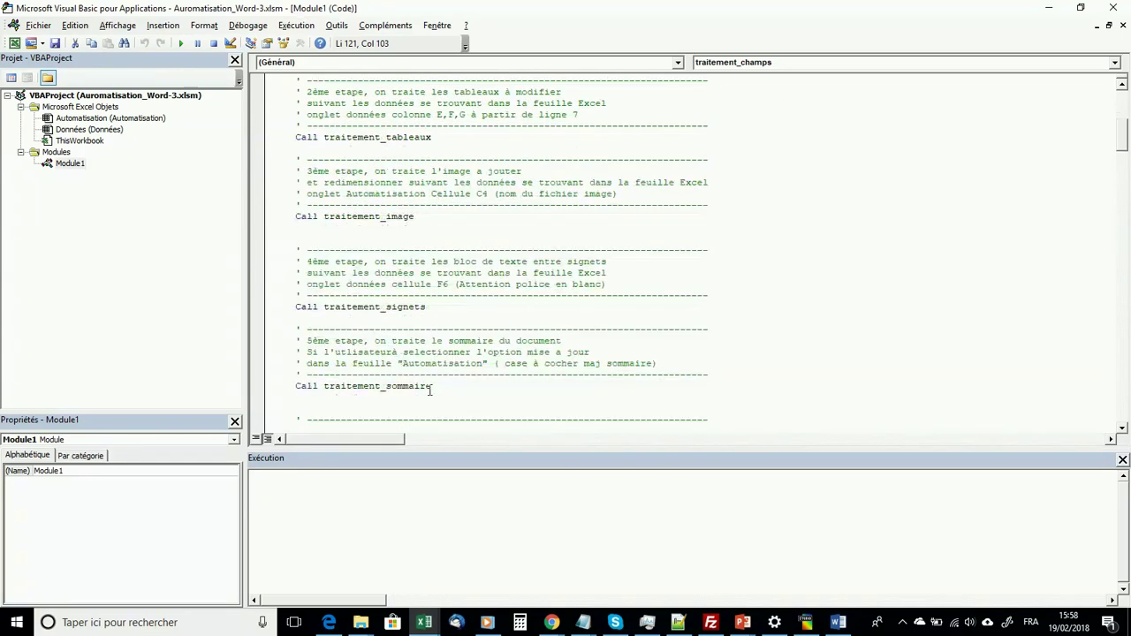
scroll(396, 330, "down", 18)
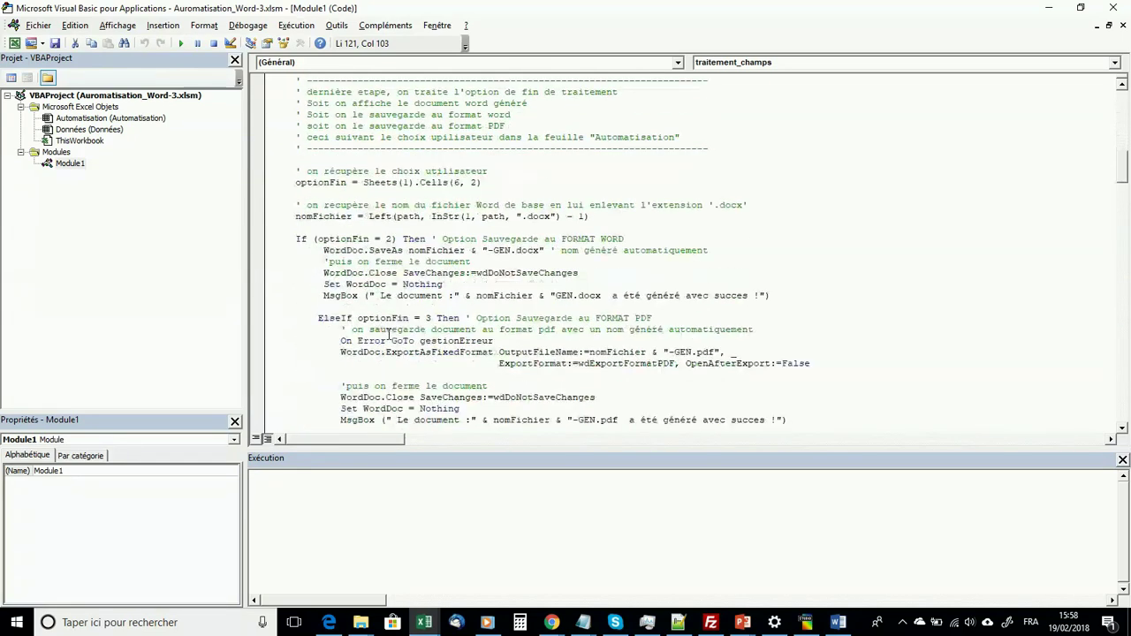
Switch back to Excel's Données sheet and point out the empty field-name and value rows below CHAMP_DYNAMIQUE_3
scroll(384, 332, "down", 15)
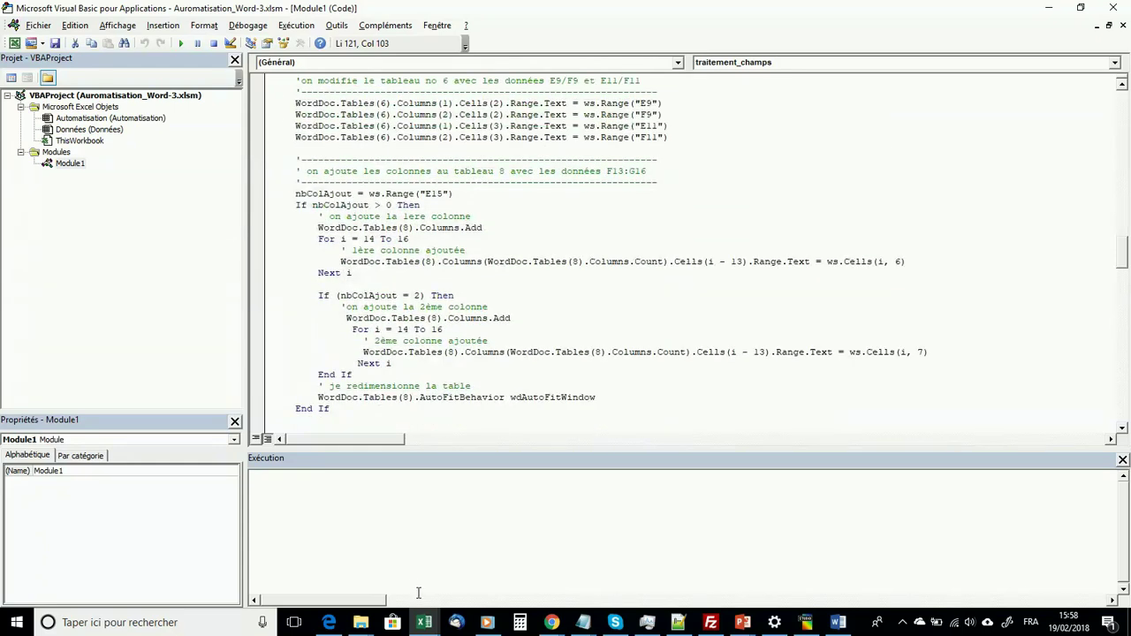
mouse_move(425, 622)
left_click(374, 571)
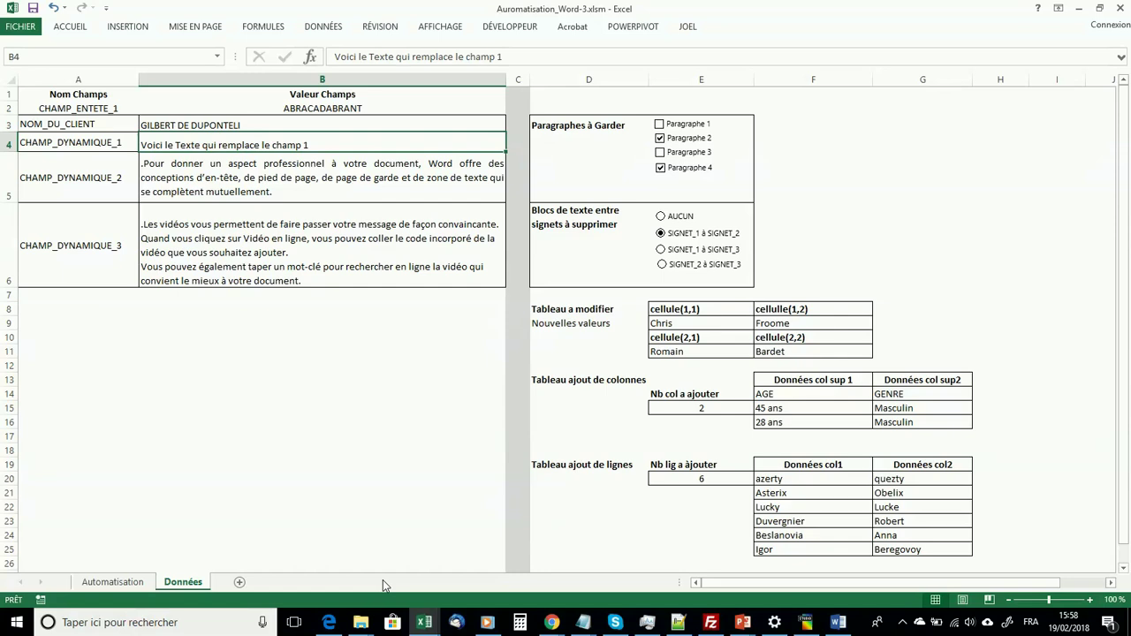
left_click(195, 304)
left_click(191, 295)
left_click(194, 309)
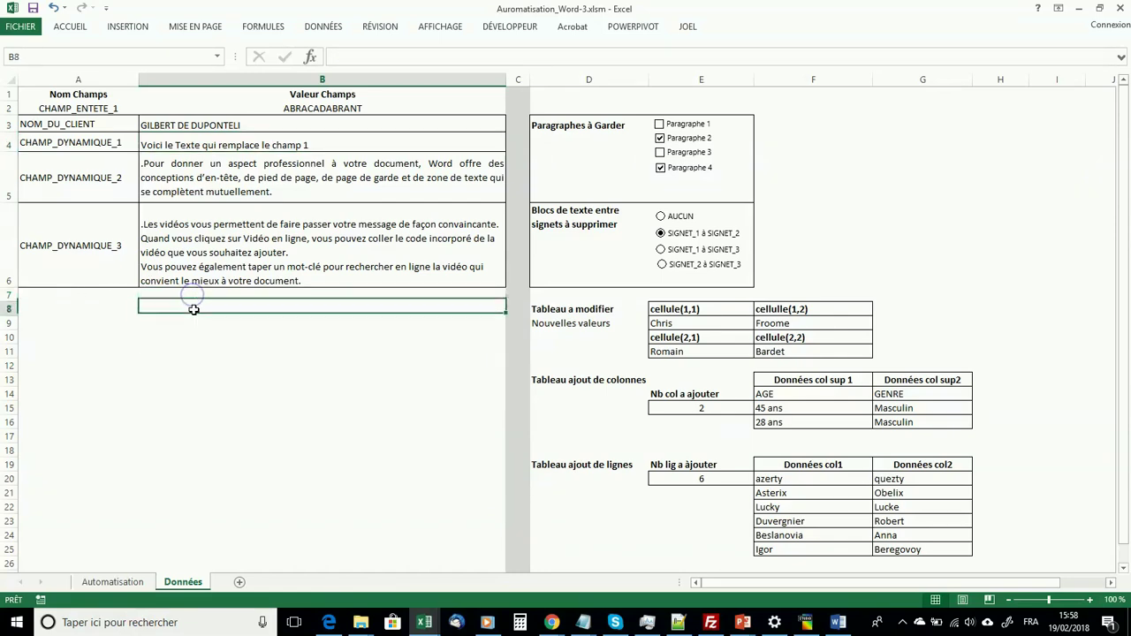
left_click(195, 336)
left_click(192, 362)
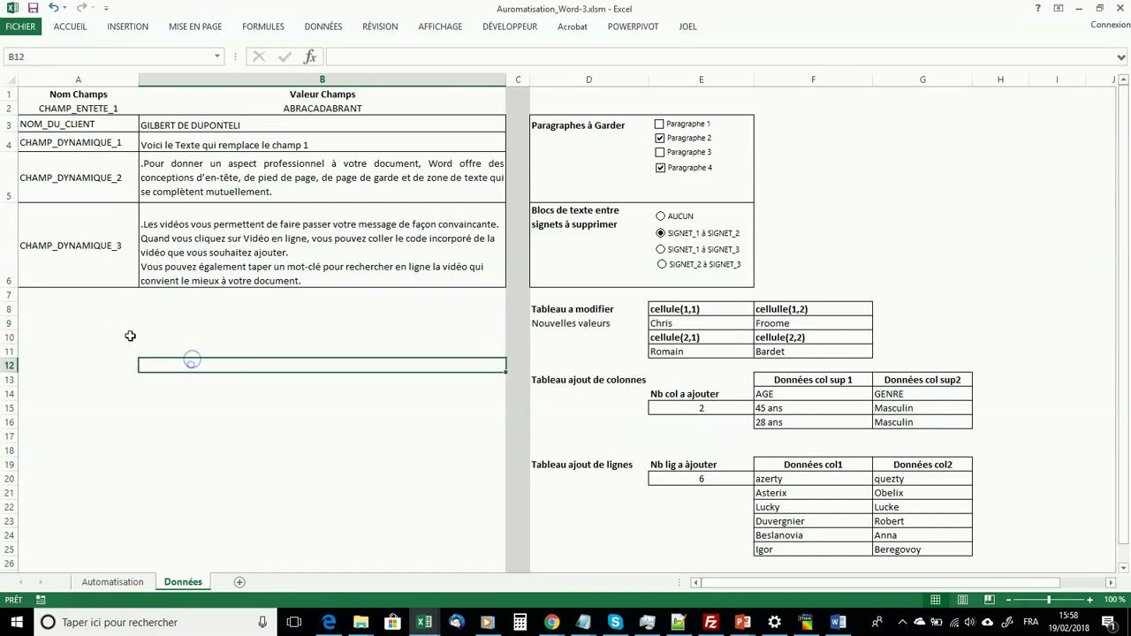
left_click(99, 296)
left_click(95, 308)
left_click(94, 324)
left_click(93, 341)
left_click(88, 362)
left_click(80, 379)
left_click(80, 318)
left_click(78, 295)
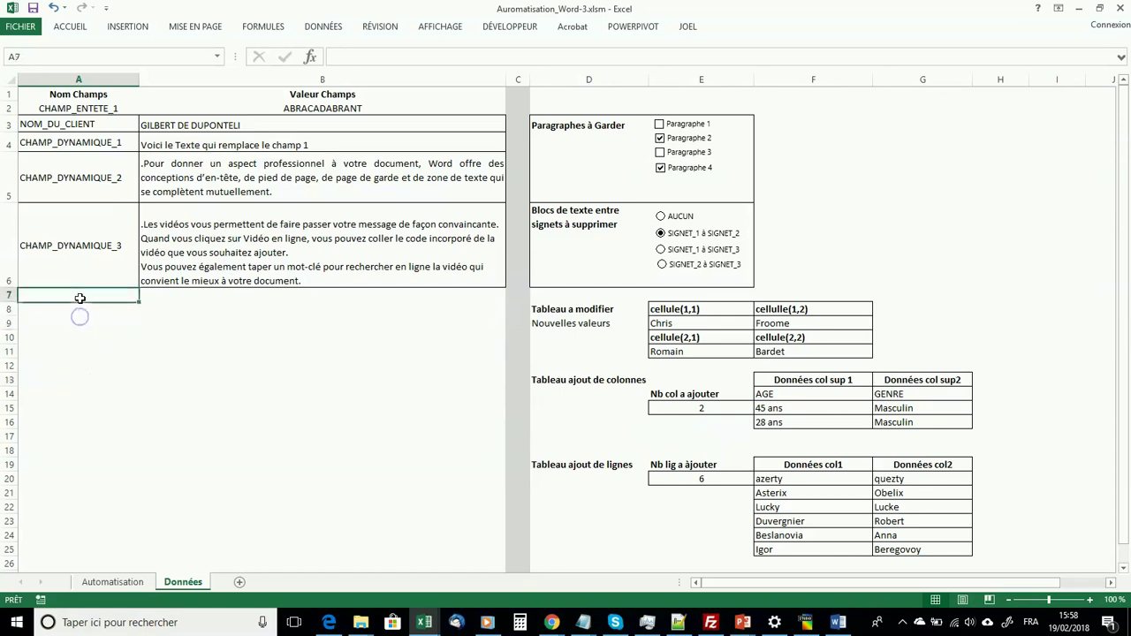
In BASE_DOC-3.docx, insert a rich text content control on the blank line above "Vous voyez qu'il est même possible" and title it CTRL_TEST
left_click(837, 624)
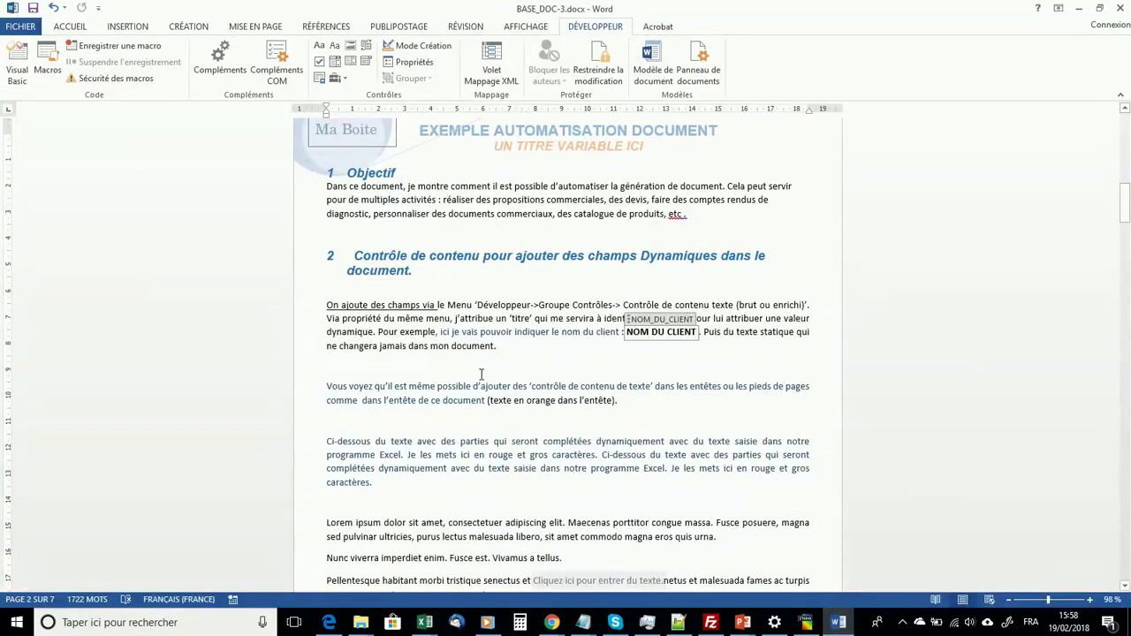
left_click(364, 366)
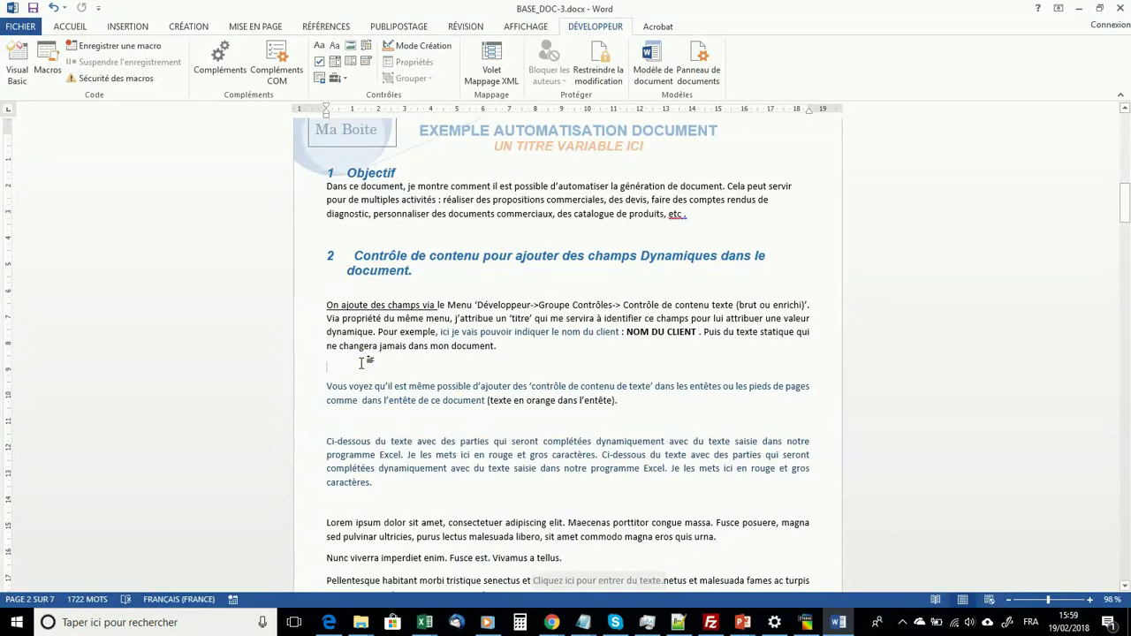
left_click(320, 46)
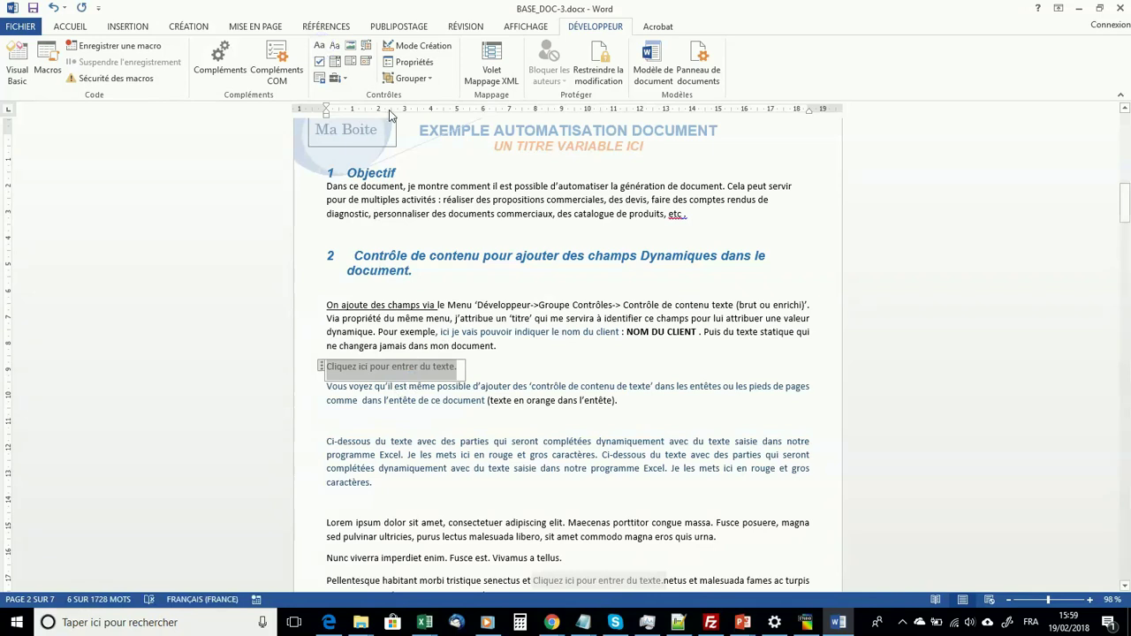
left_click(414, 62)
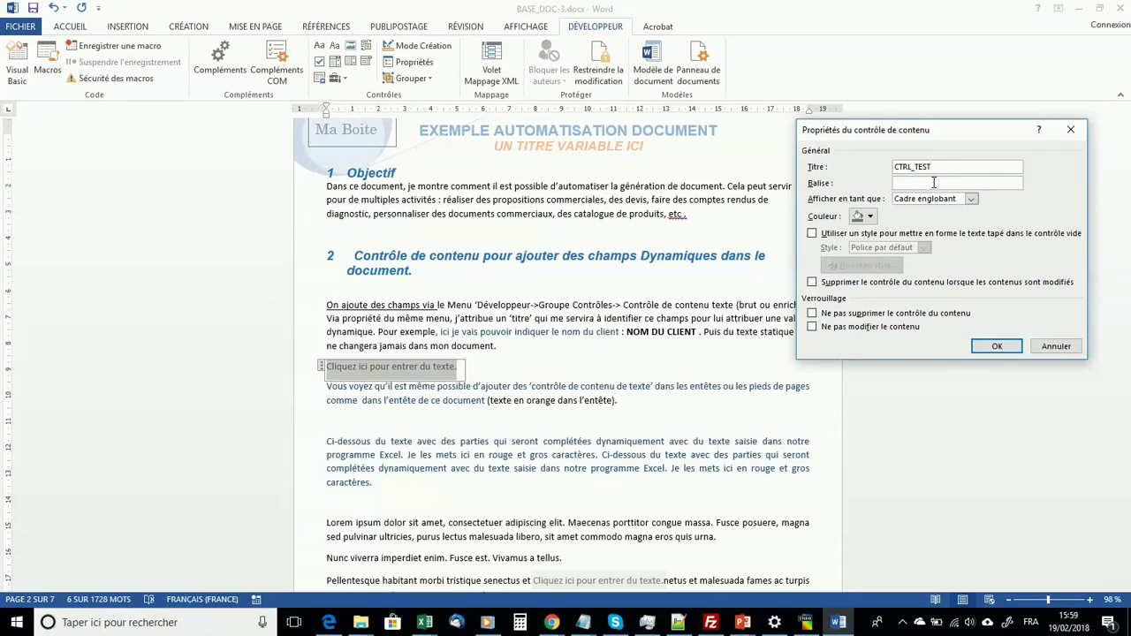
left_click(998, 348)
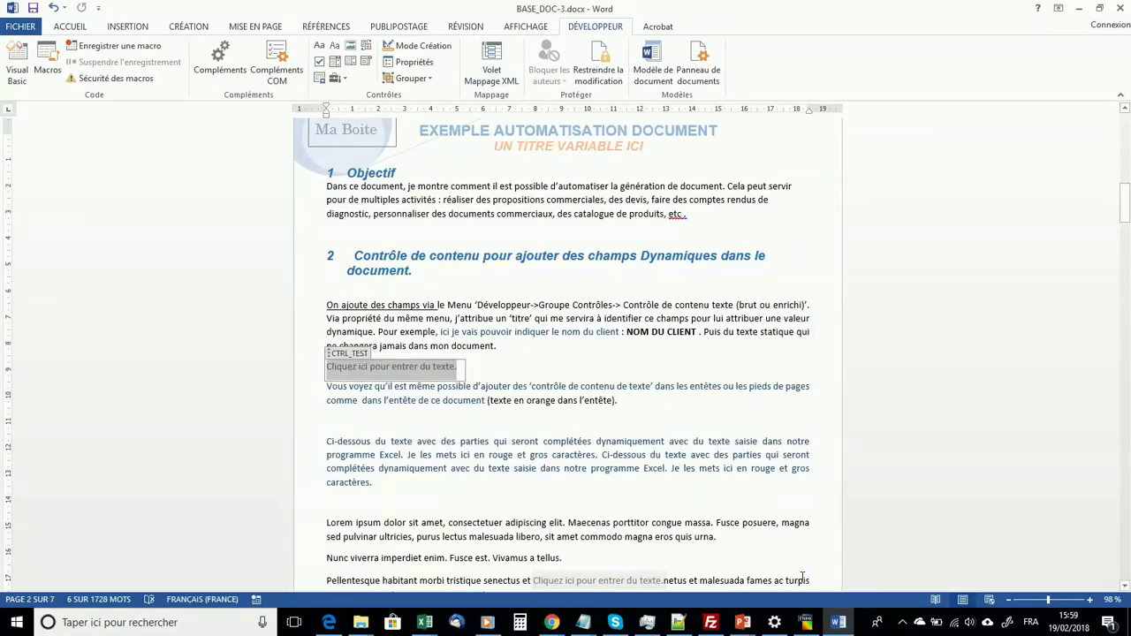
In the Excel Données sheet, add the field CTRL_TEST in A7 with the value BLA BLA CAR in B7
left_click(424, 622)
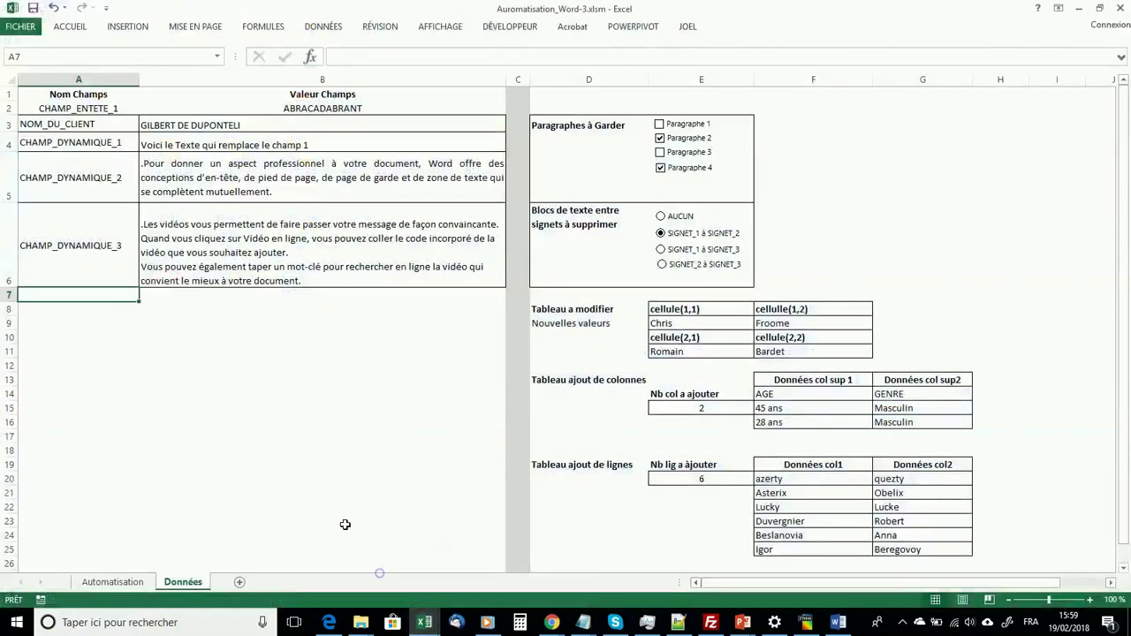
left_click(379, 574)
type("CTRL_TEST")
key("Tab")
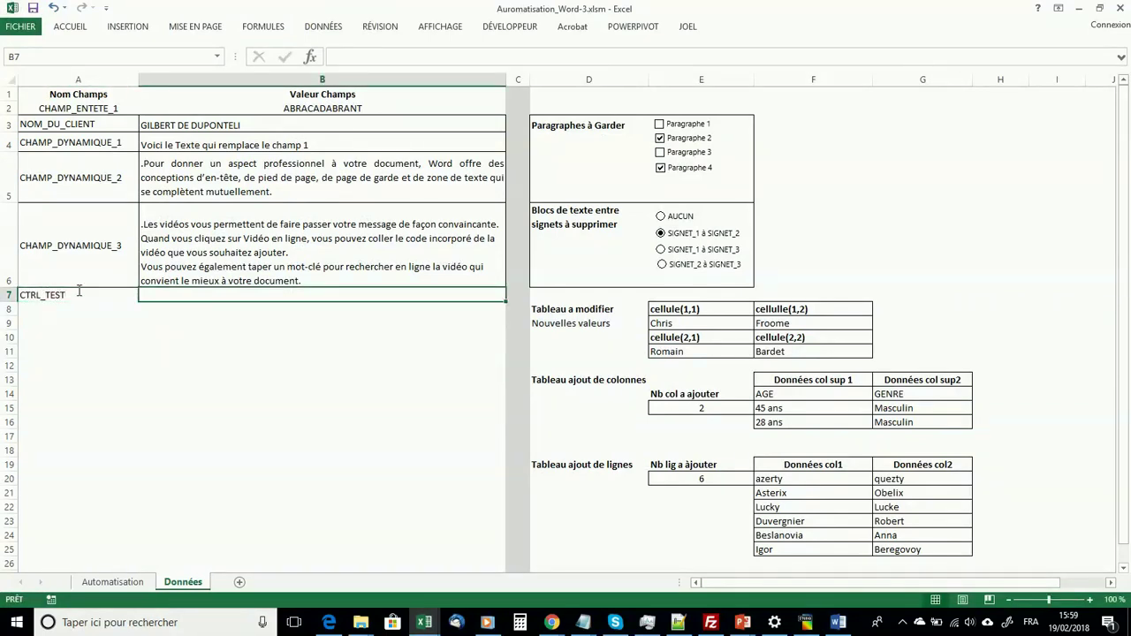
type("BLA ")
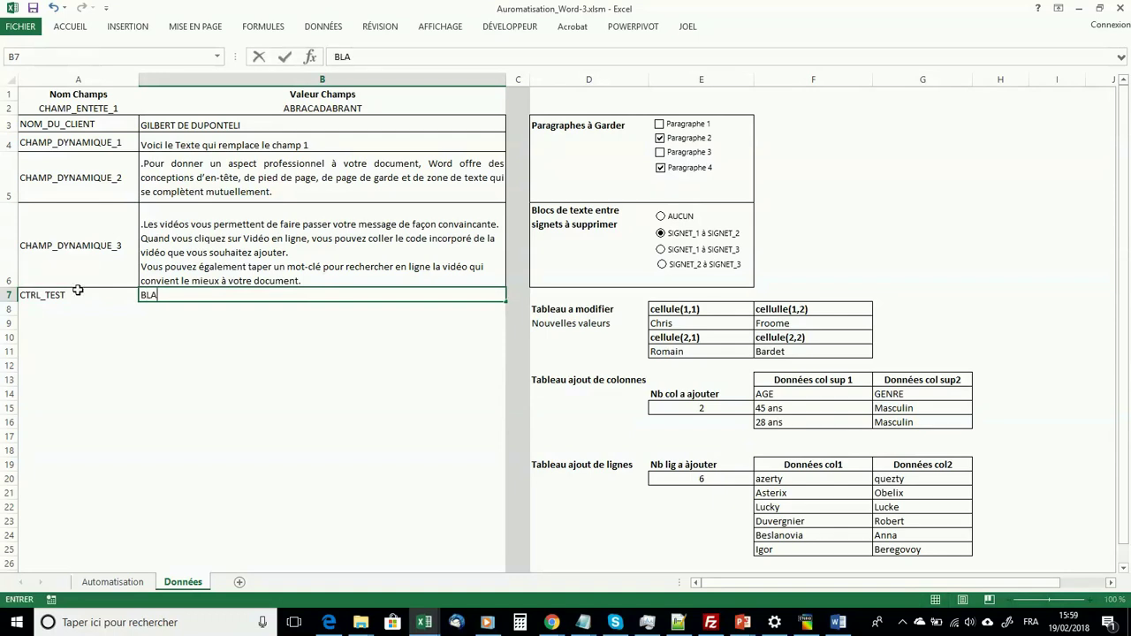
type("BLA CAR")
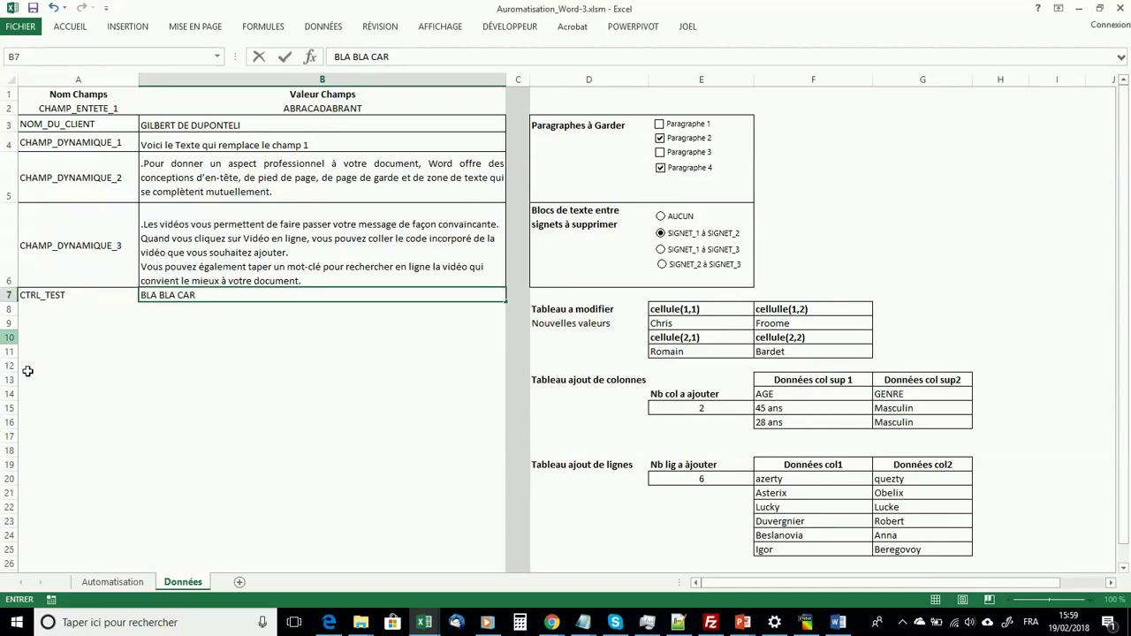
left_click(219, 344)
Generate the PDF document from the Automatisation sheet and dismiss the completion message
left_click(112, 583)
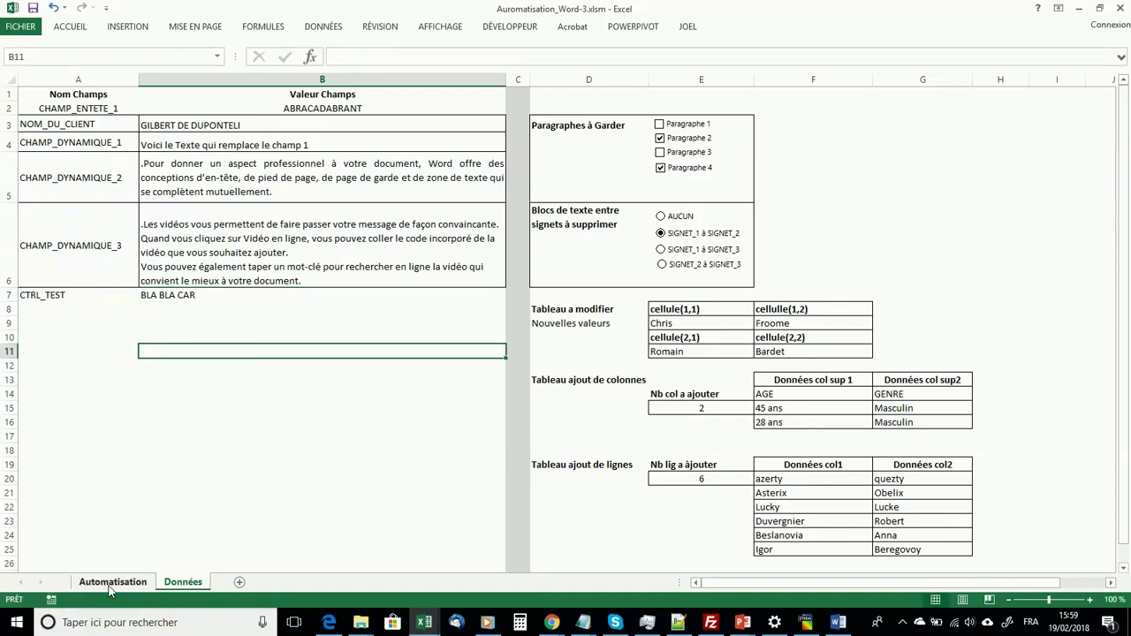
left_click(167, 404)
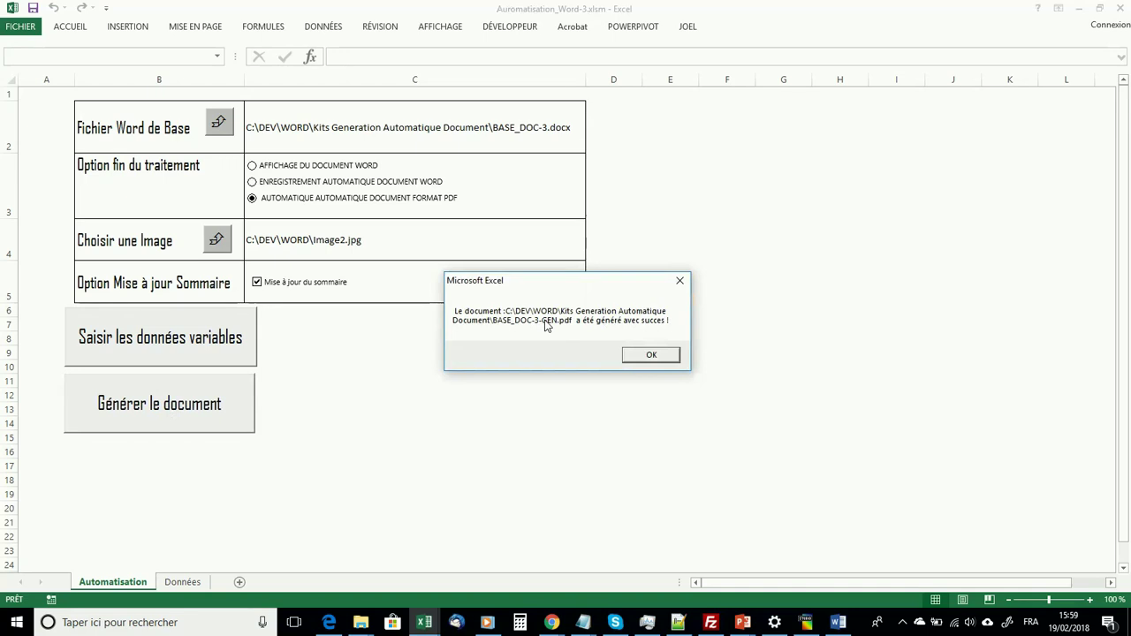
left_click(652, 355)
Open BASE_DOC-3-GEN.pdf from the Kits Generation Automatique Document folder and highlight the BLA BLA CAR text on page 2
mouse_move(360, 622)
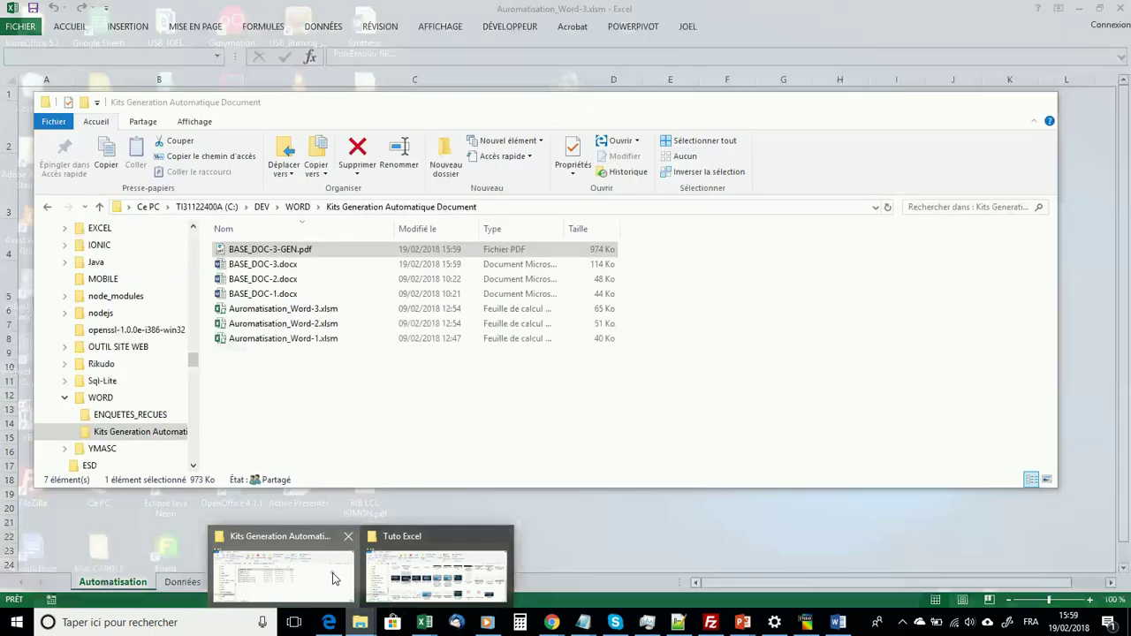
left_click(327, 570)
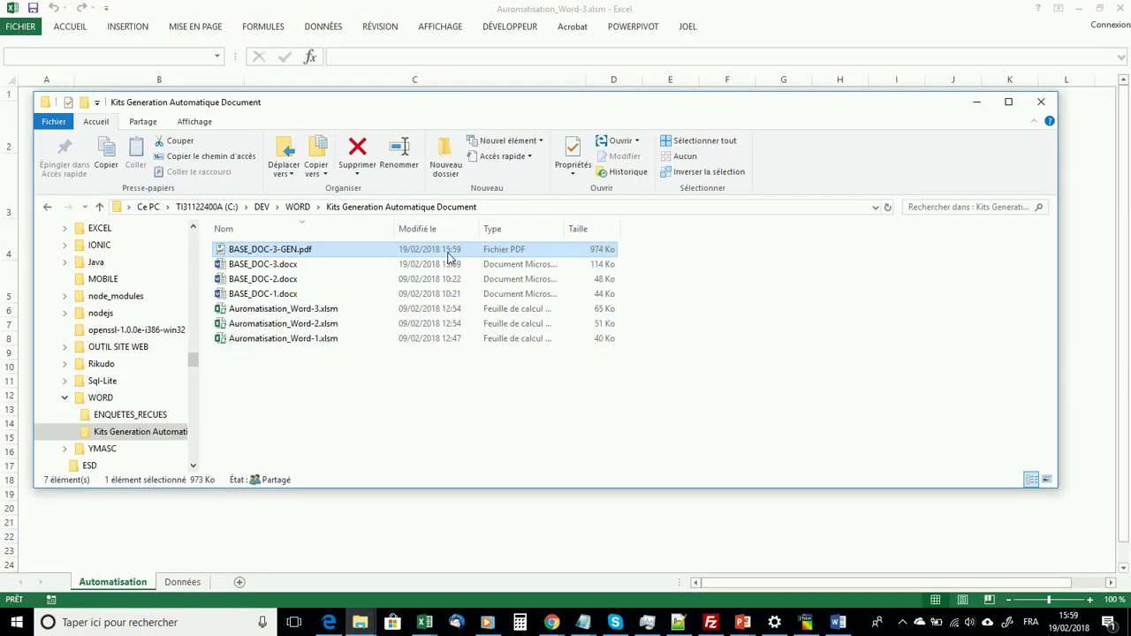
double_click(283, 250)
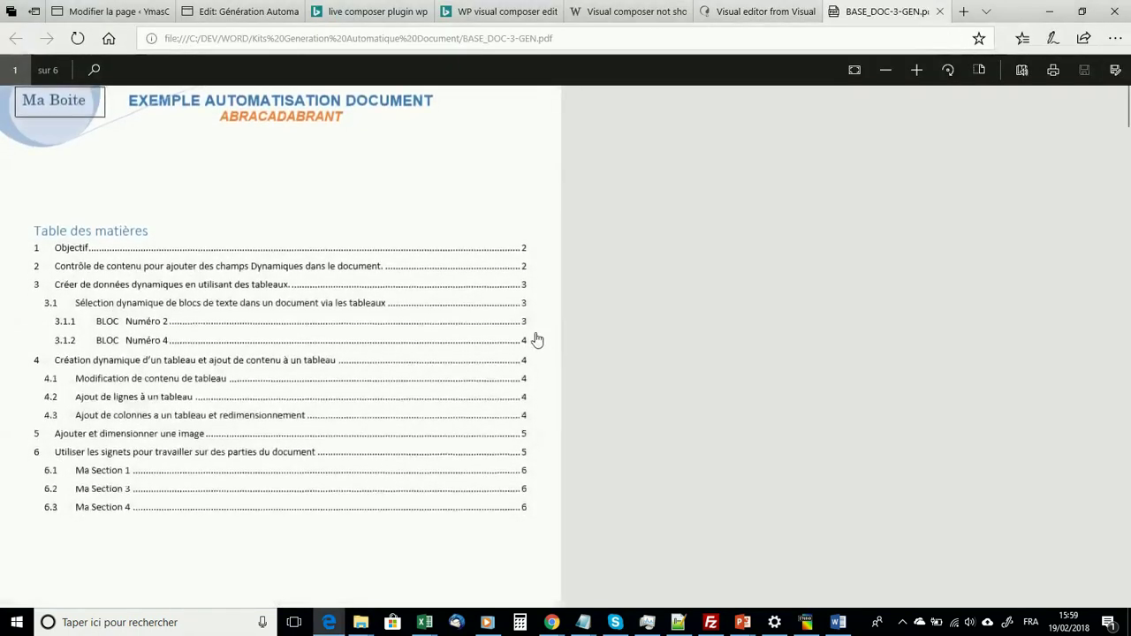
scroll(394, 367, "down", 4)
scroll(393, 366, "down", 10)
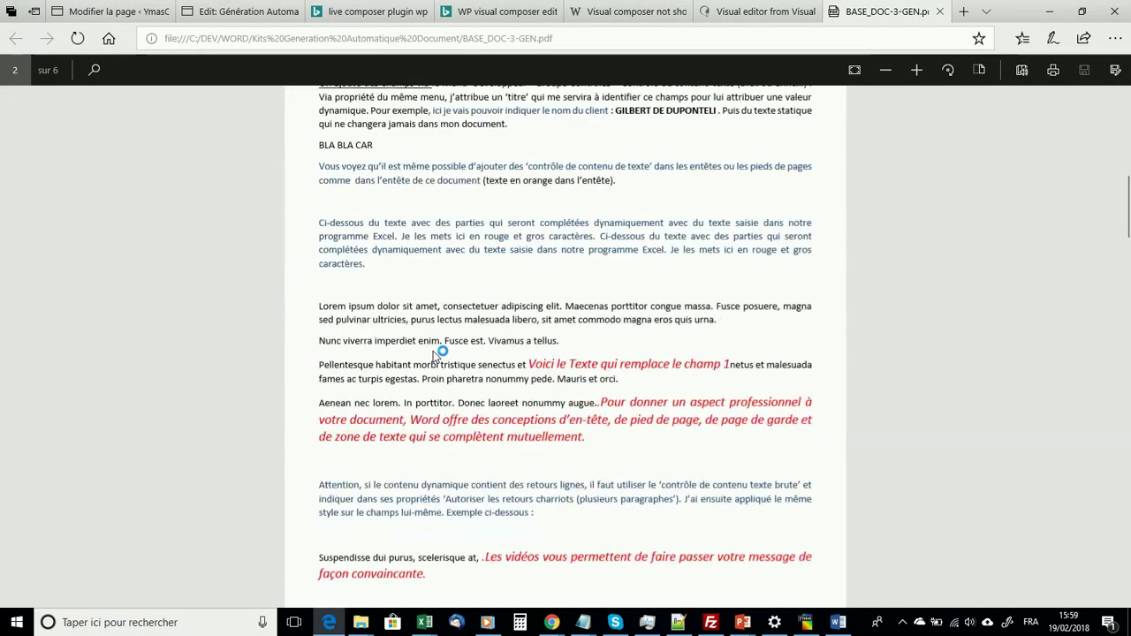
left_click_drag(376, 147, 320, 145)
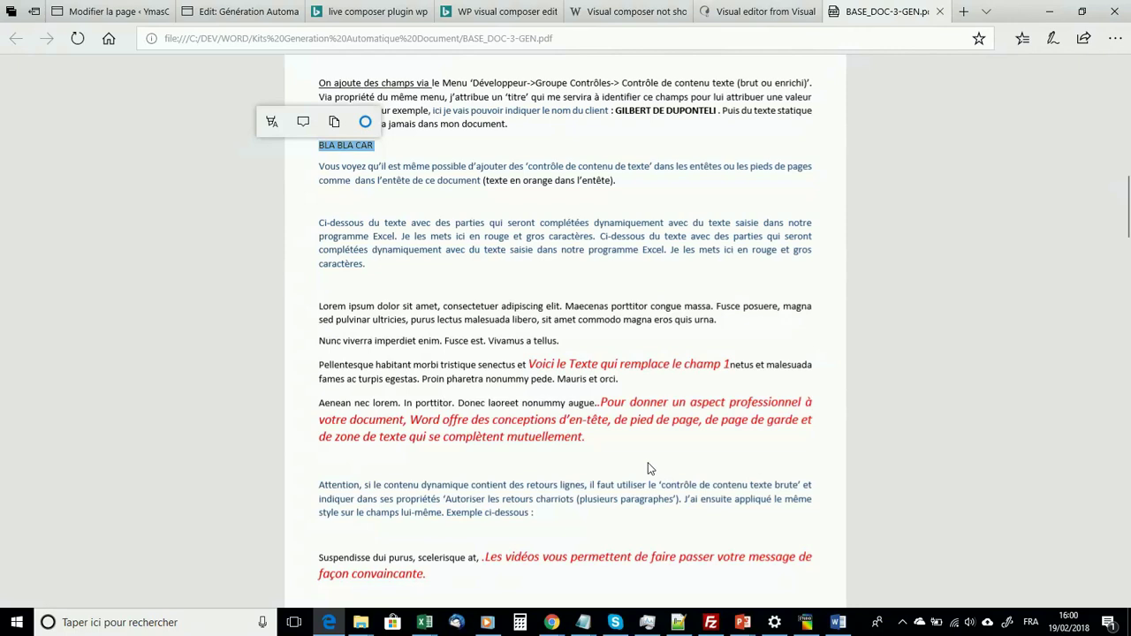
Review section 3 of the generated PDF, examining the text blocks kept under 3.1 and the start of section 4
scroll(486, 346, "down", 3)
scroll(485, 346, "down", 2)
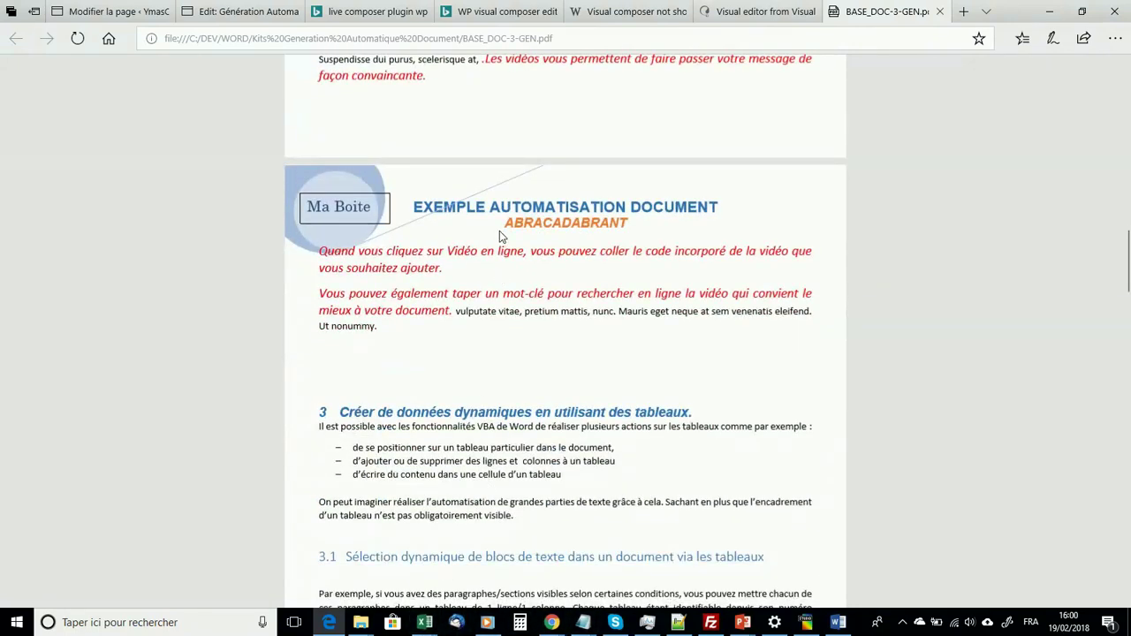
scroll(425, 272, "down", 3)
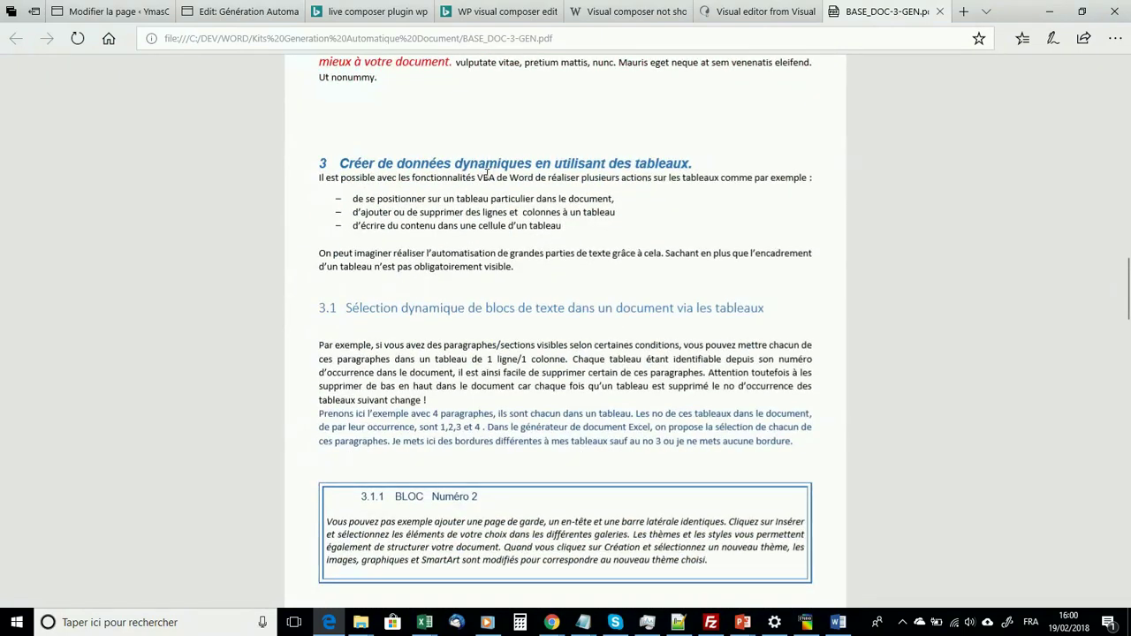
scroll(487, 180, "down", 2)
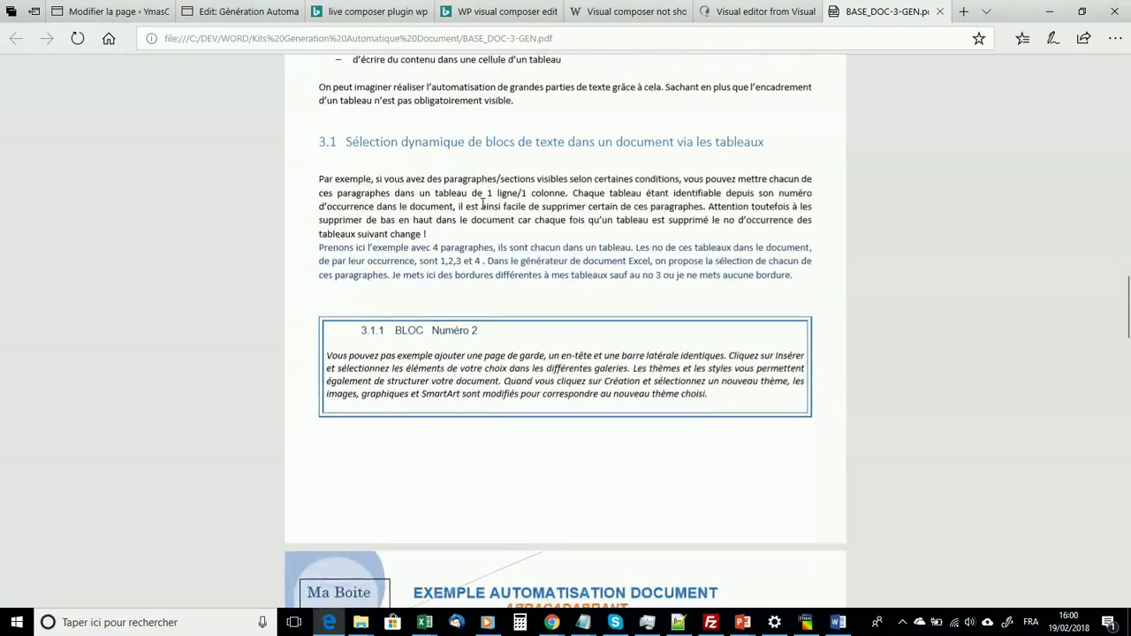
scroll(471, 207, "up", 2)
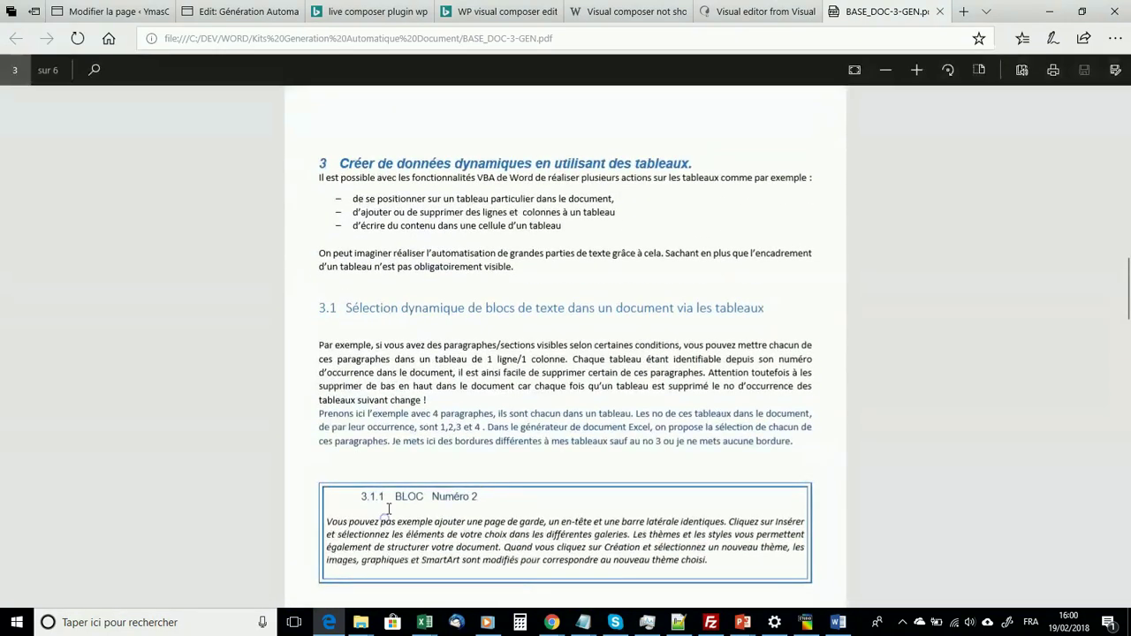
scroll(351, 378, "down", 3)
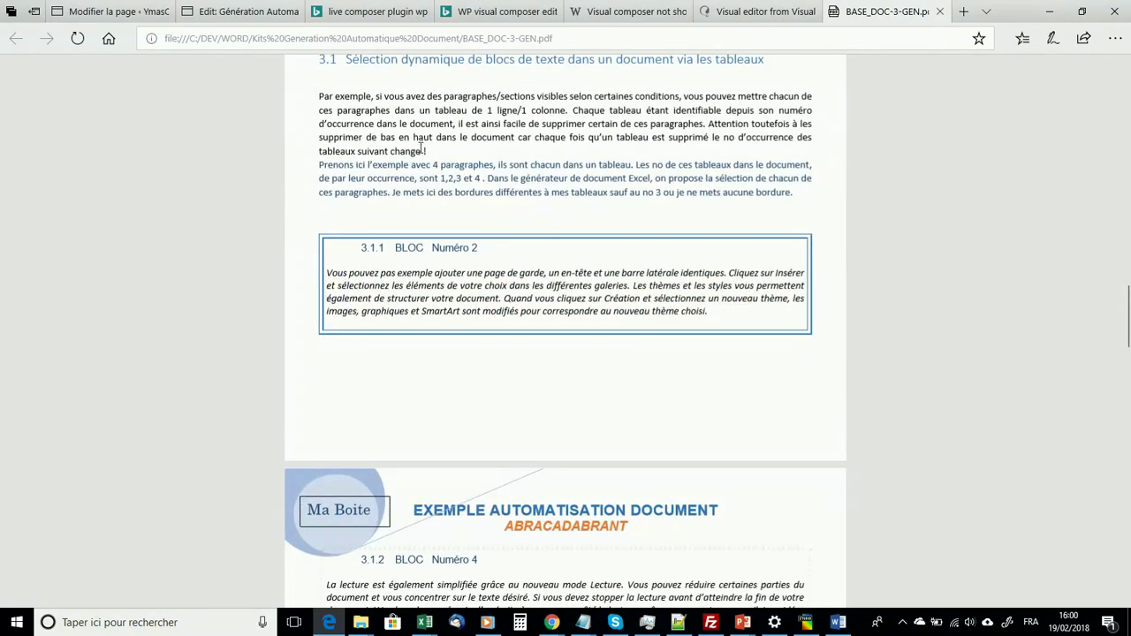
scroll(434, 283, "down", 1)
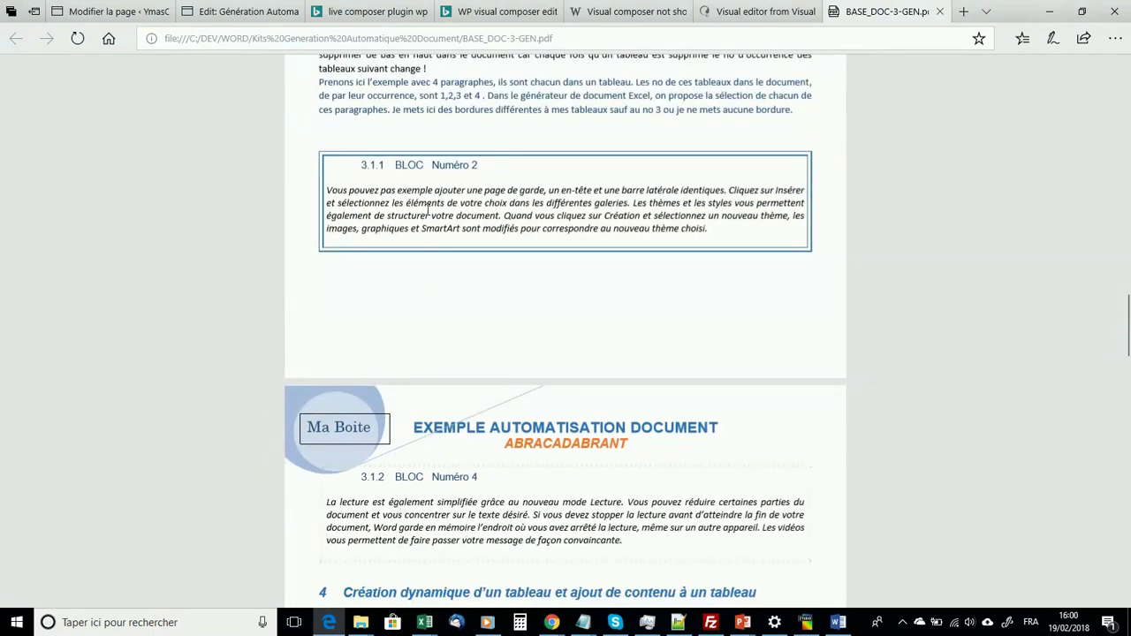
scroll(402, 276, "down", 2)
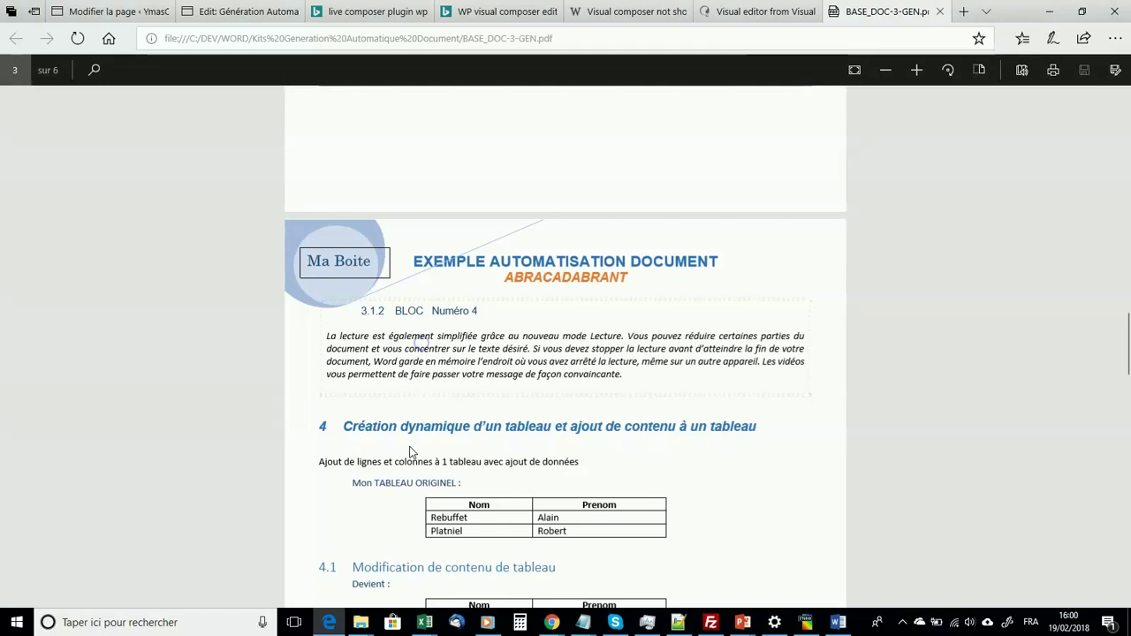
scroll(409, 460, "up", 5)
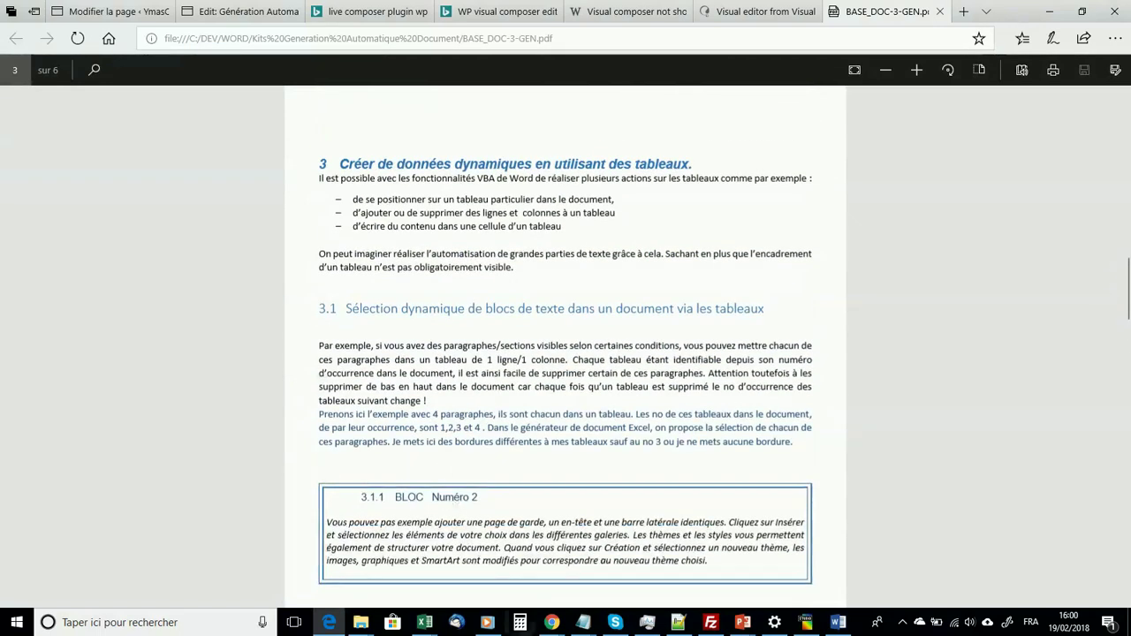
Switch to BASE_DOC-3.docx in Word and examine the four BLOC tables in section 3.1 of the template
mouse_move(840, 627)
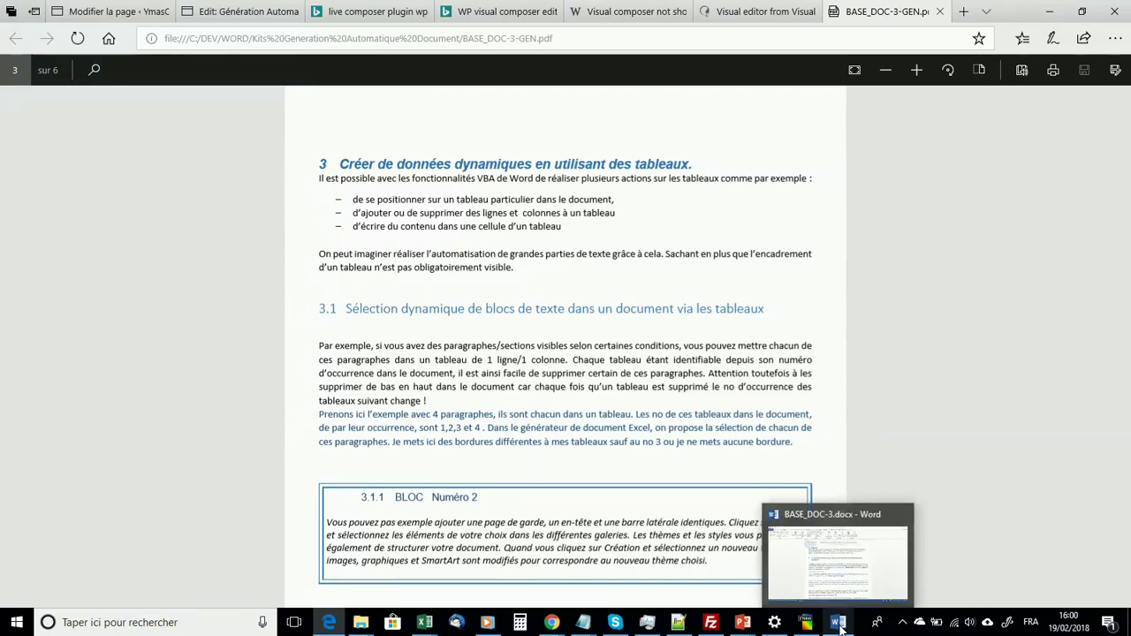
left_click(840, 627)
scroll(431, 418, "down", 3)
scroll(431, 418, "down", 10)
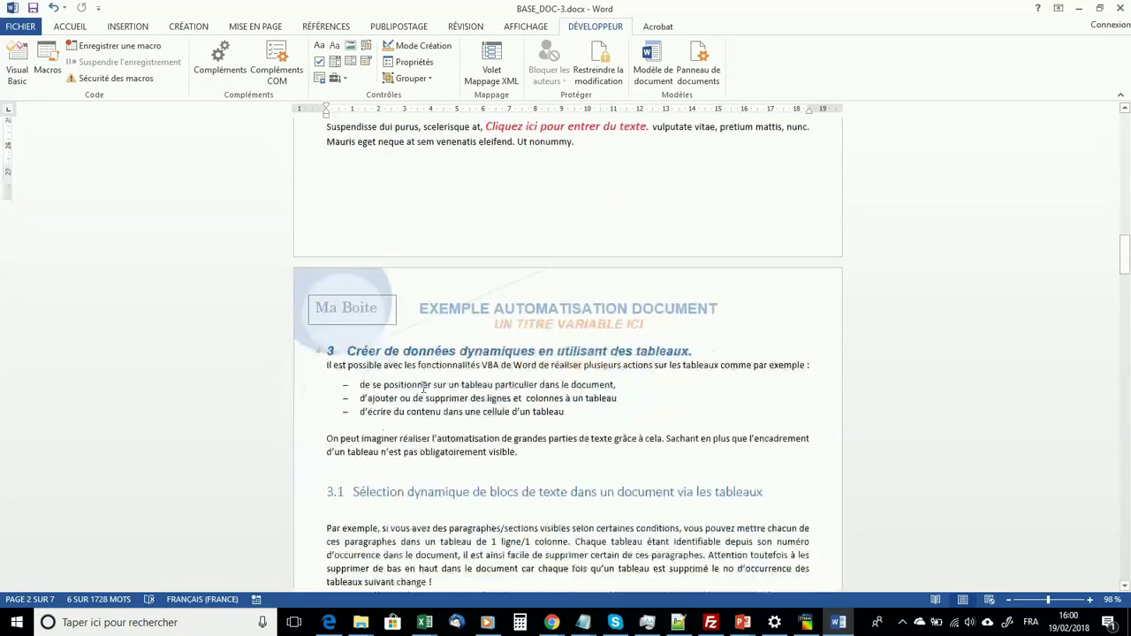
scroll(424, 386, "down", 10)
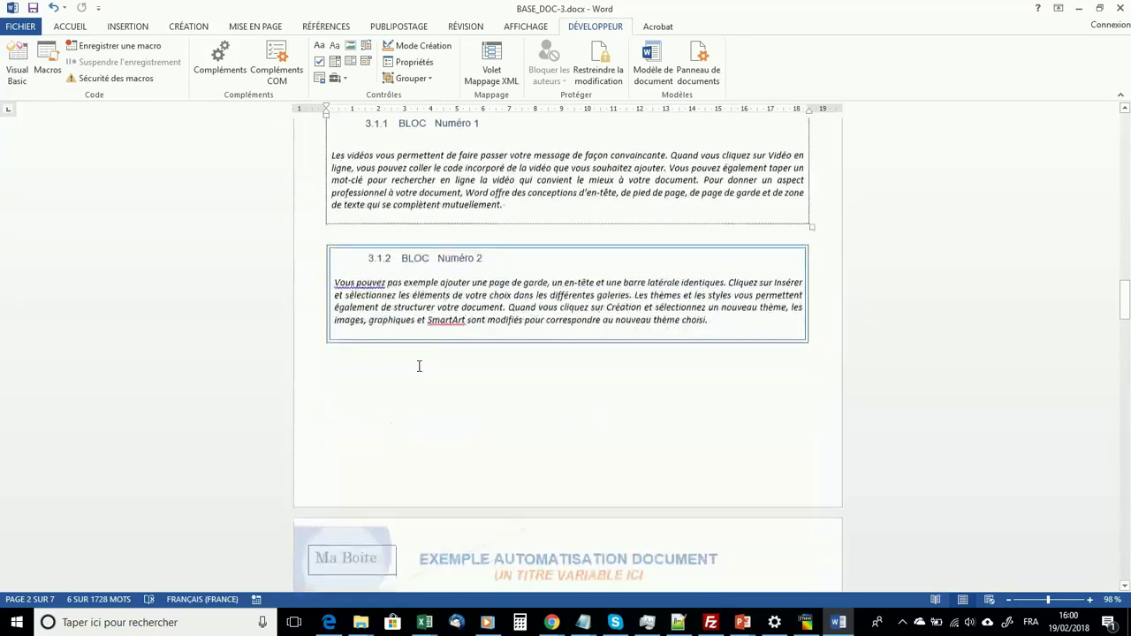
scroll(419, 366, "up", 1)
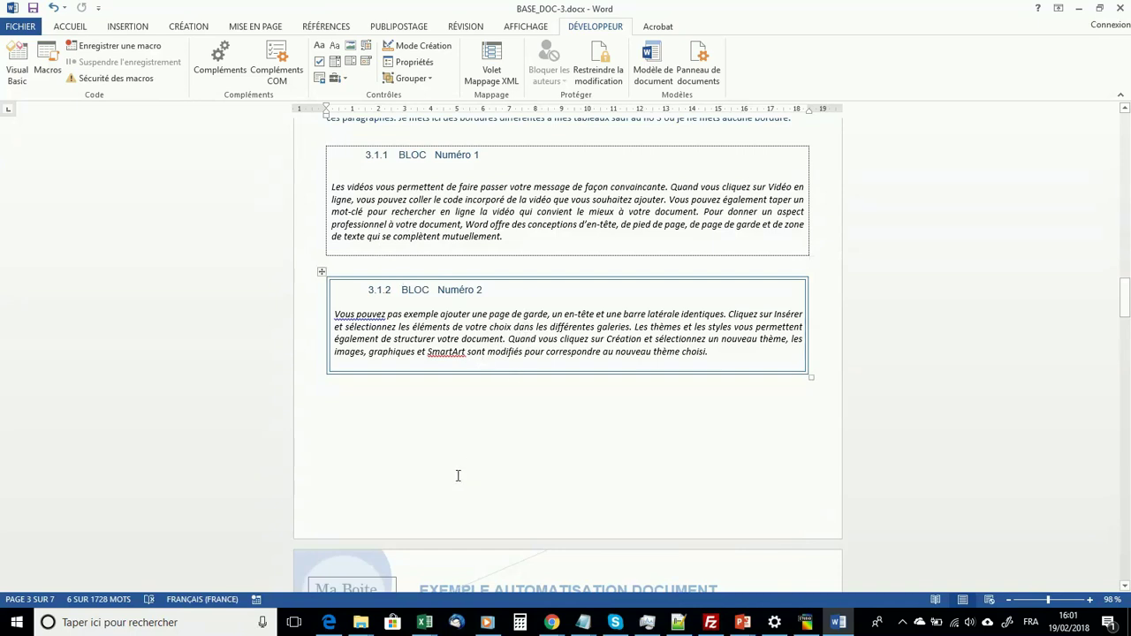
scroll(458, 476, "down", 7)
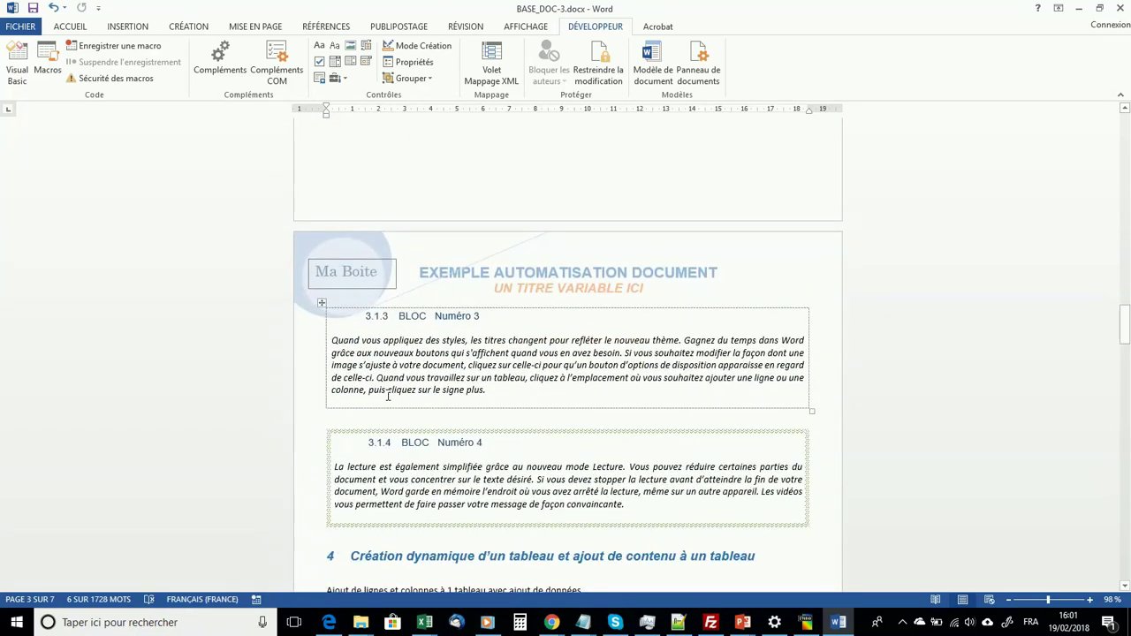
scroll(357, 435, "up", 4)
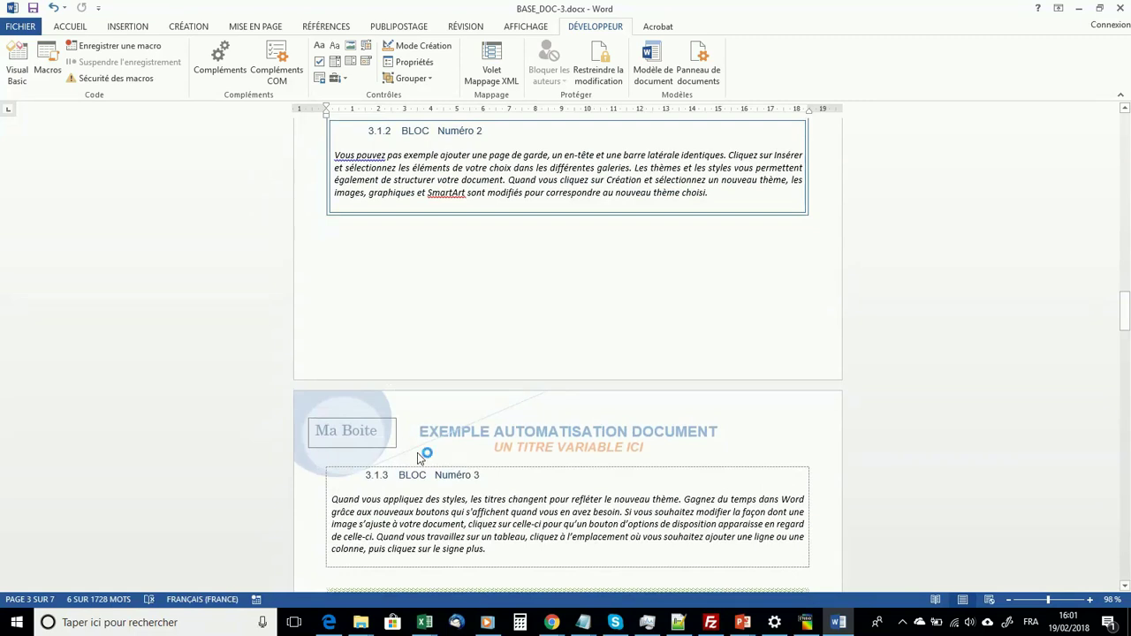
Switch to Auromatisation_Word-3.xlsm and leave only Paragraphe 2 selected among the paragraphs to keep on the Données sheet
scroll(415, 411, "up", 2)
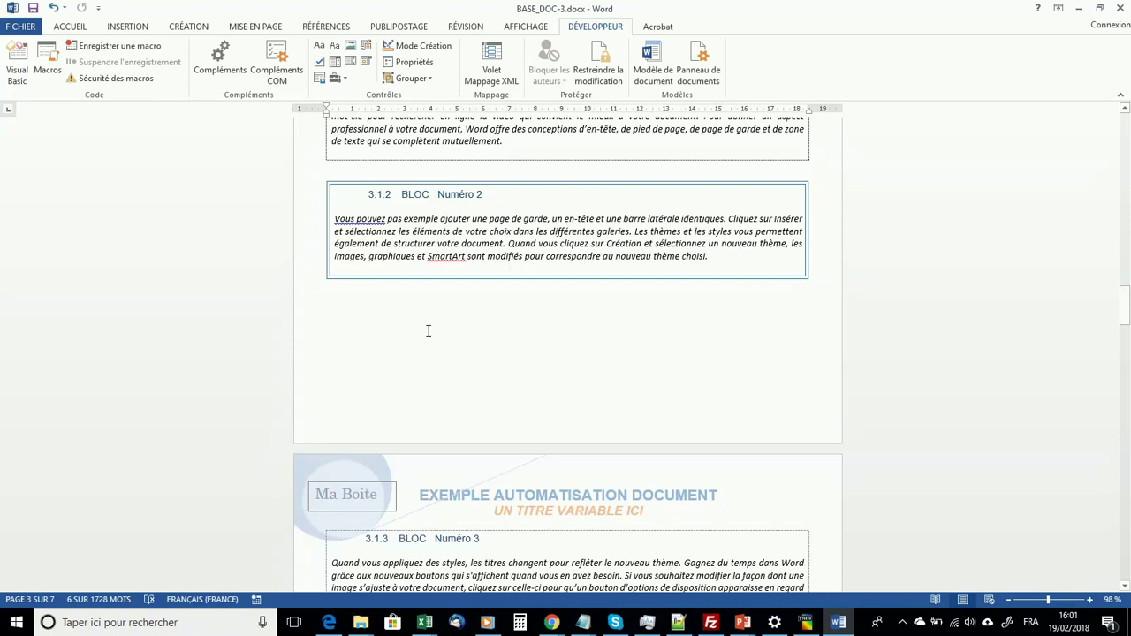
scroll(427, 331, "up", 4)
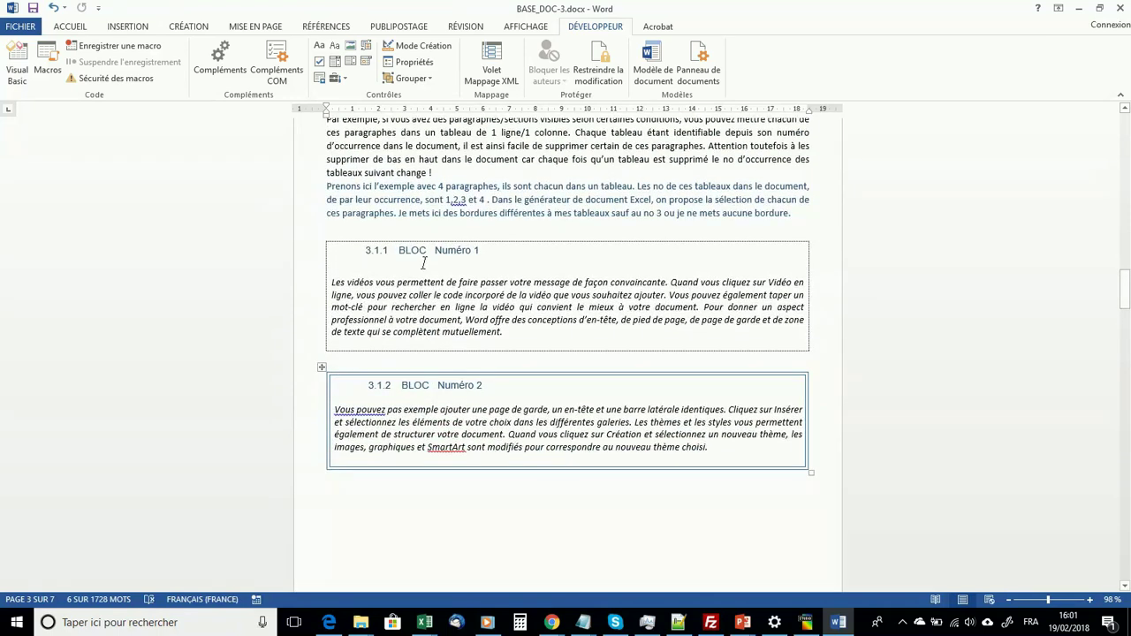
scroll(447, 384, "down", 9)
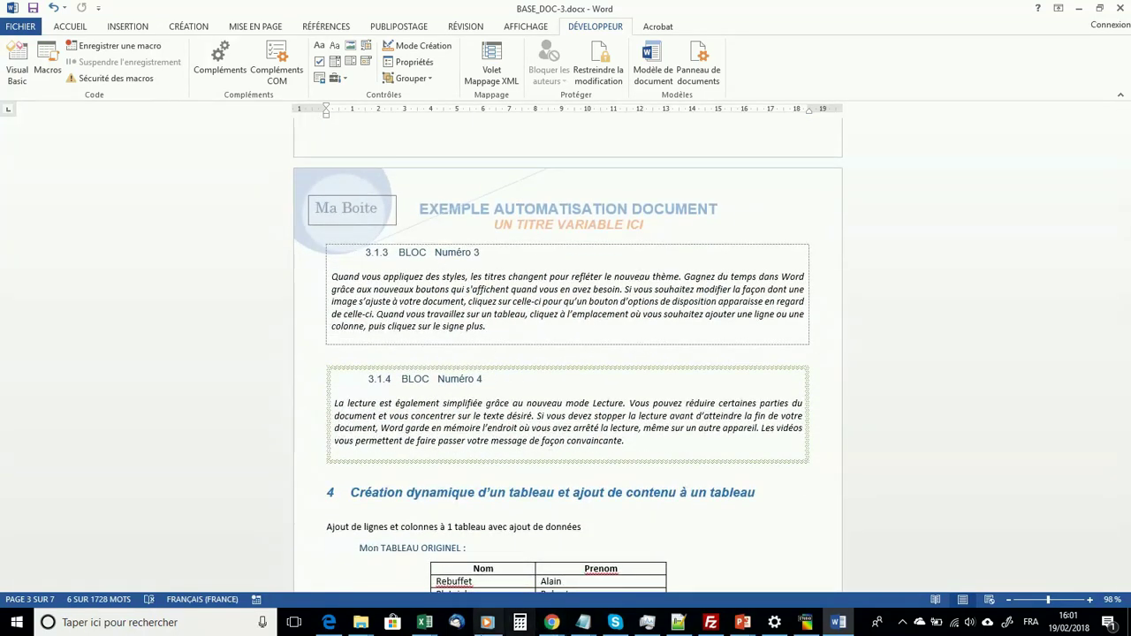
left_click(425, 624)
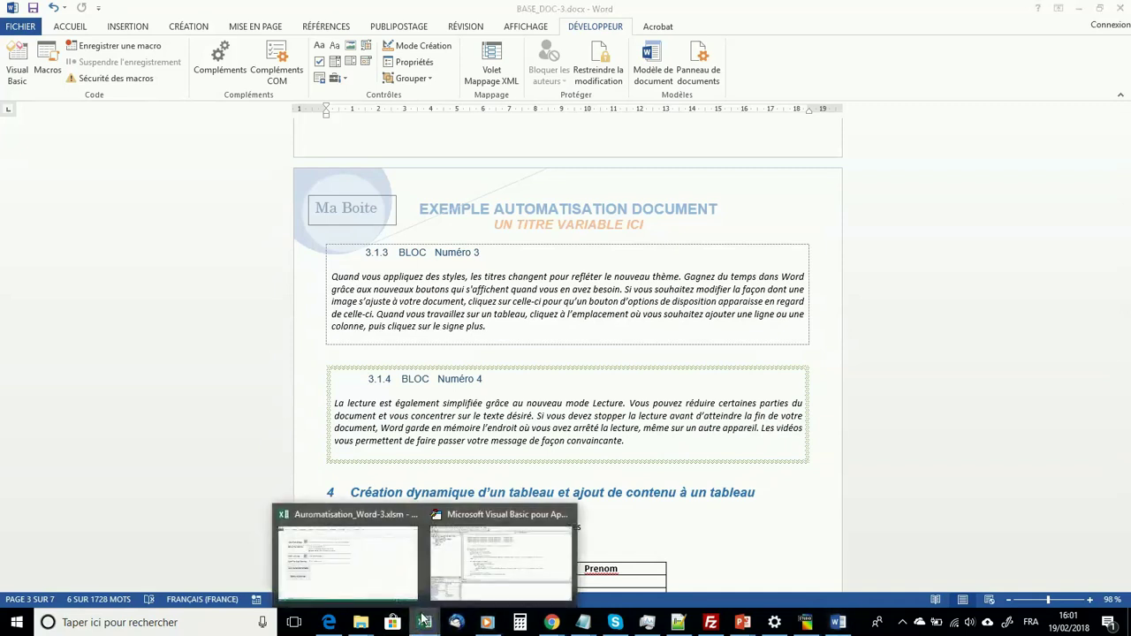
left_click(353, 552)
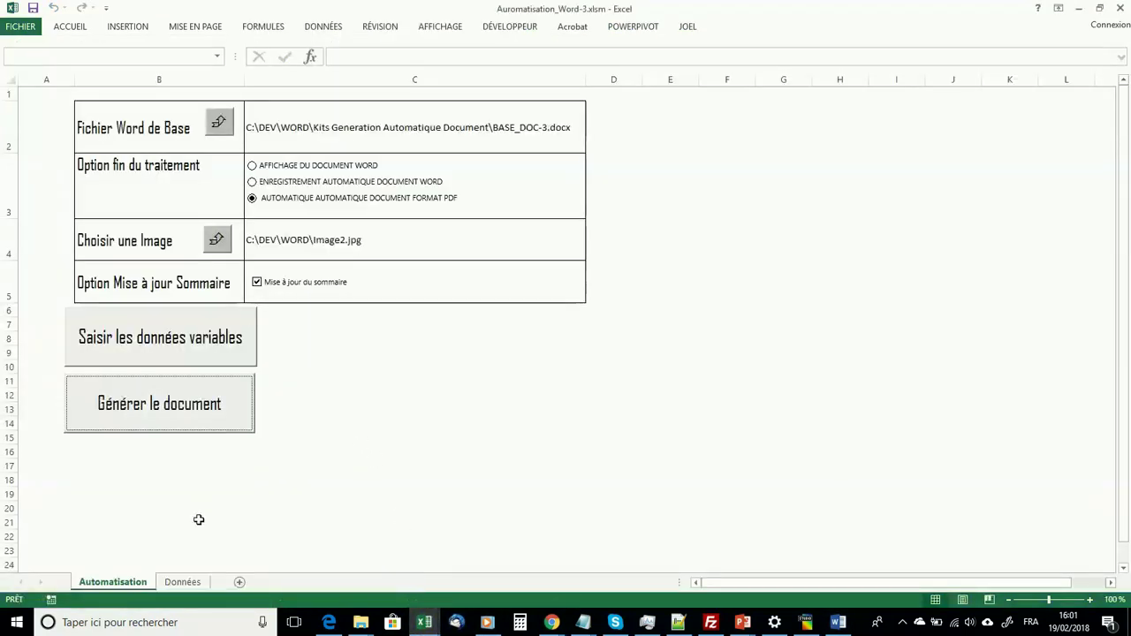
left_click(183, 581)
left_click(822, 189)
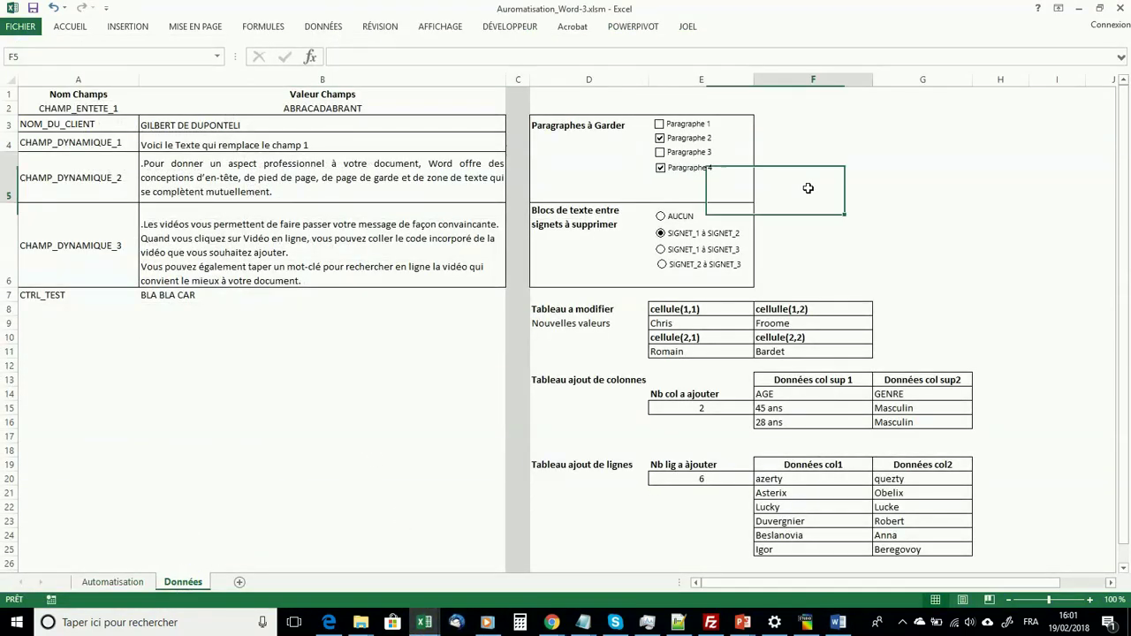
left_click(660, 137)
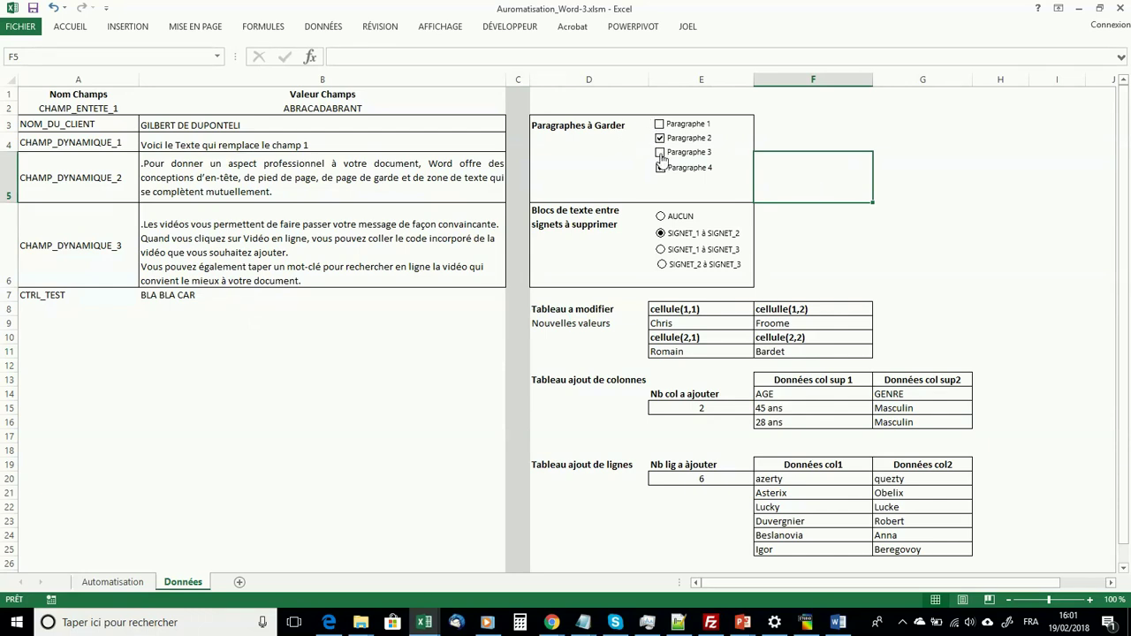
left_click(659, 138)
left_click(660, 167)
left_click(660, 139)
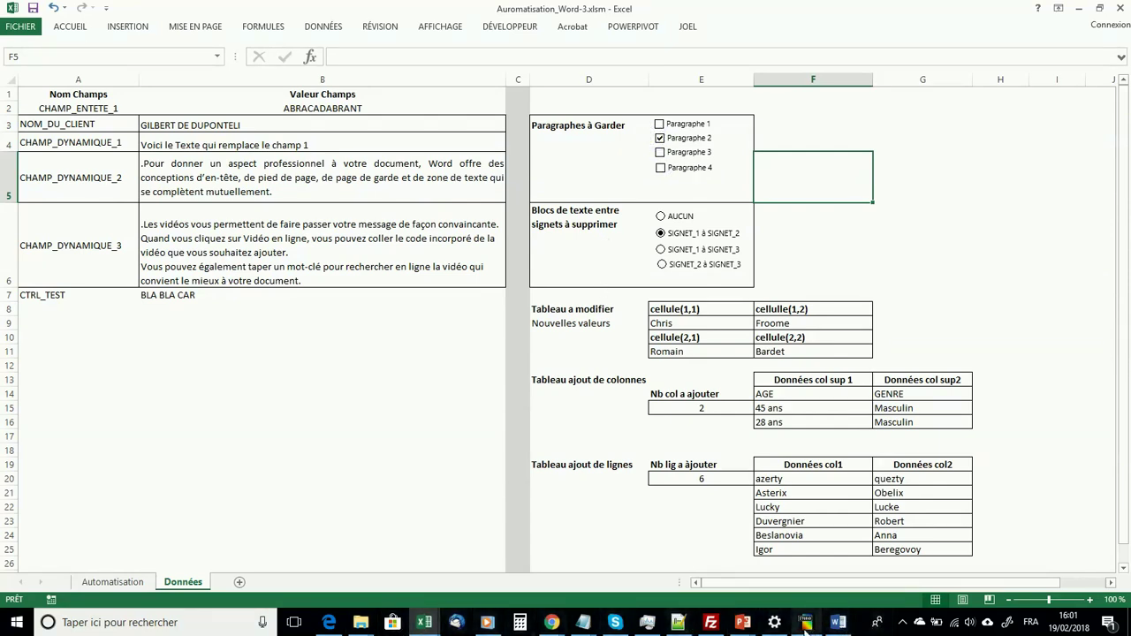
Close the previously generated BASE_DOC-3-GEN.pdf in Edge and minimize the browser to return to the workbook
left_click(336, 630)
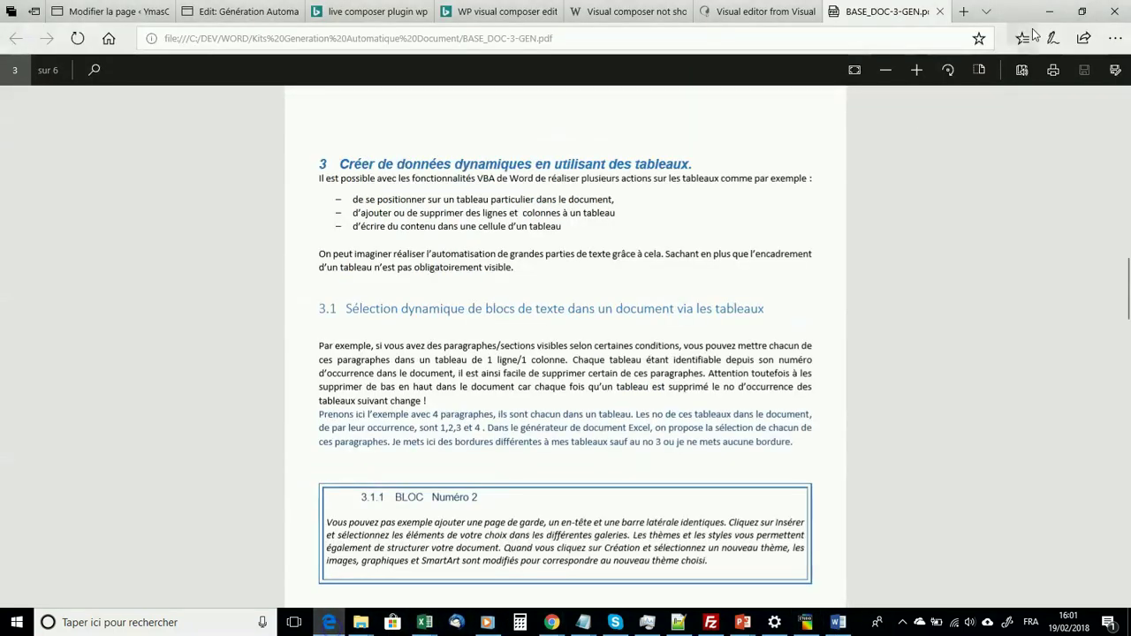
left_click(938, 13)
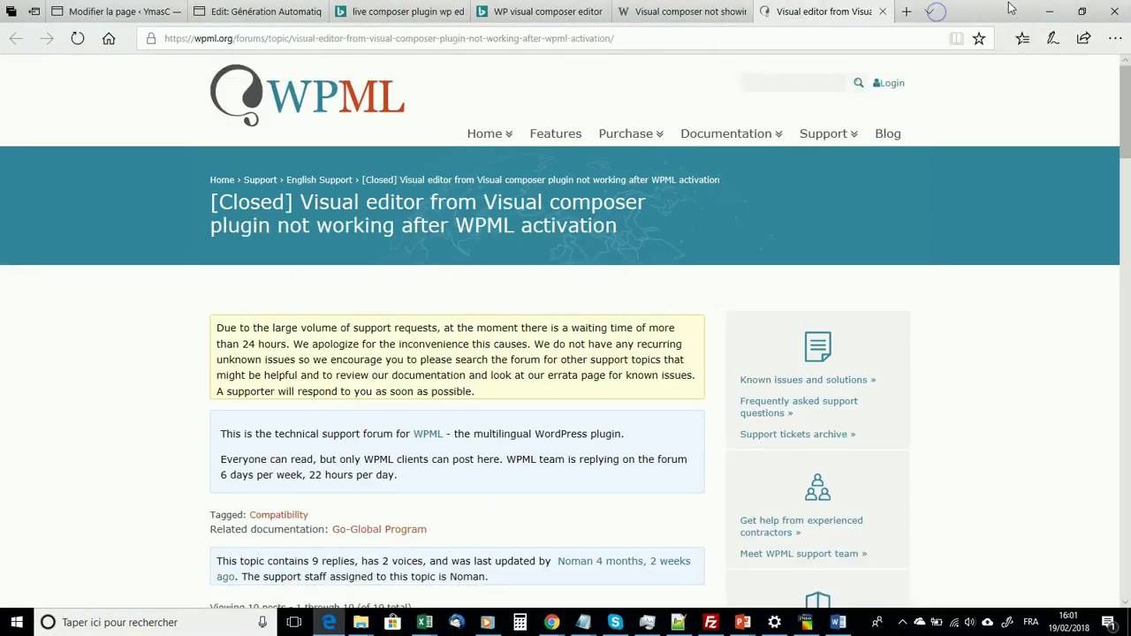
left_click(1049, 12)
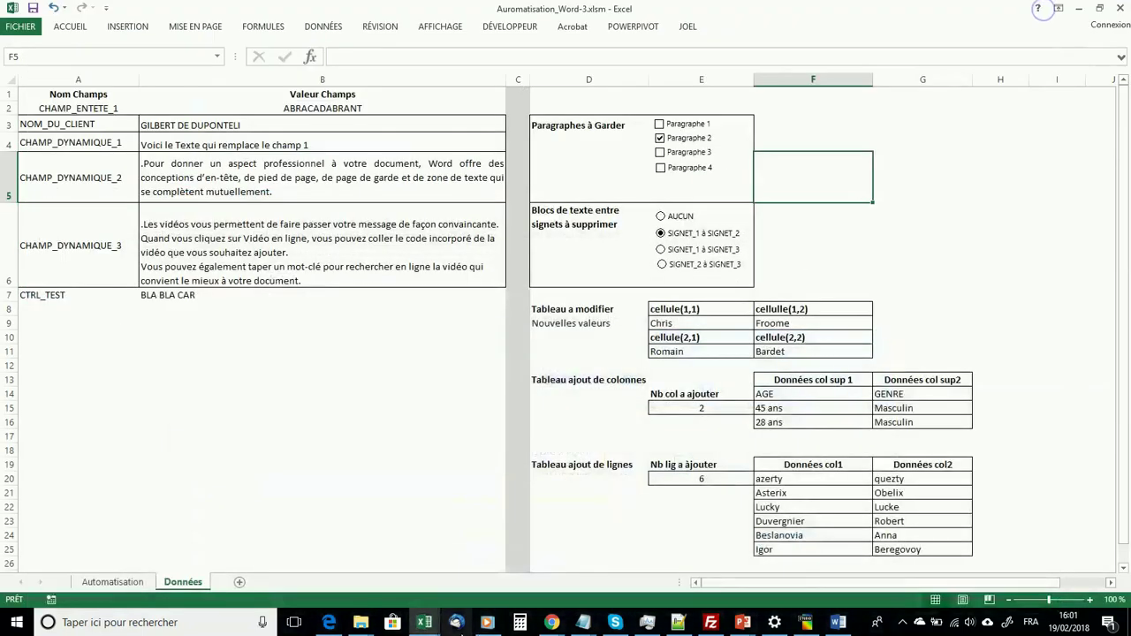
Regenerate the PDF from the Automatisation sheet with the new paragraph selection and dismiss the completion message
left_click(112, 582)
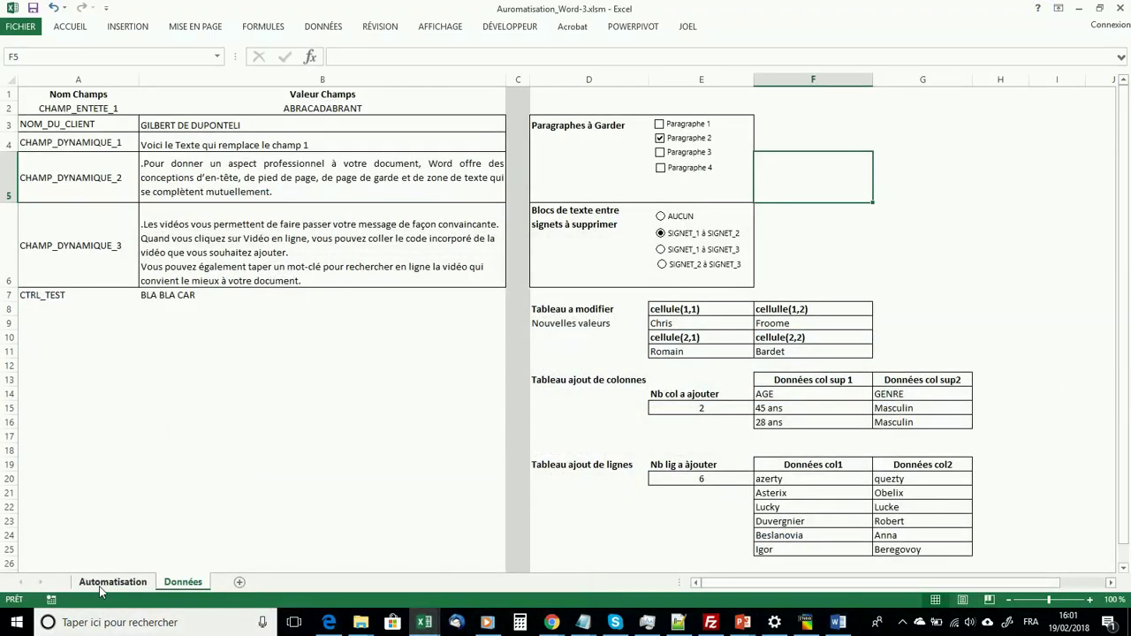
left_click(170, 408)
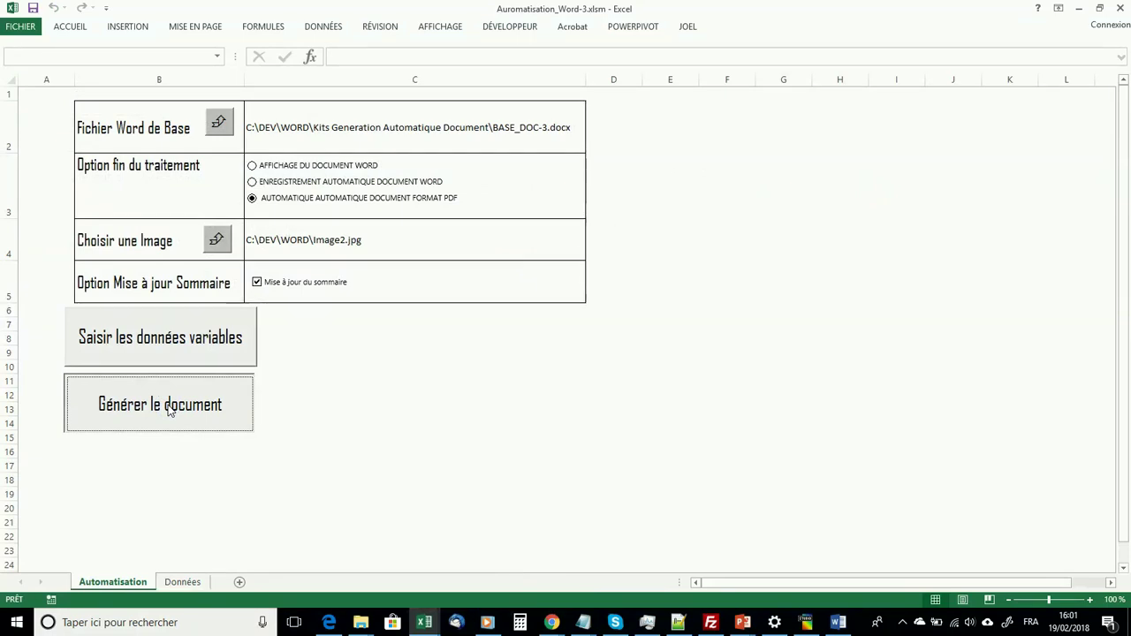
left_click(652, 355)
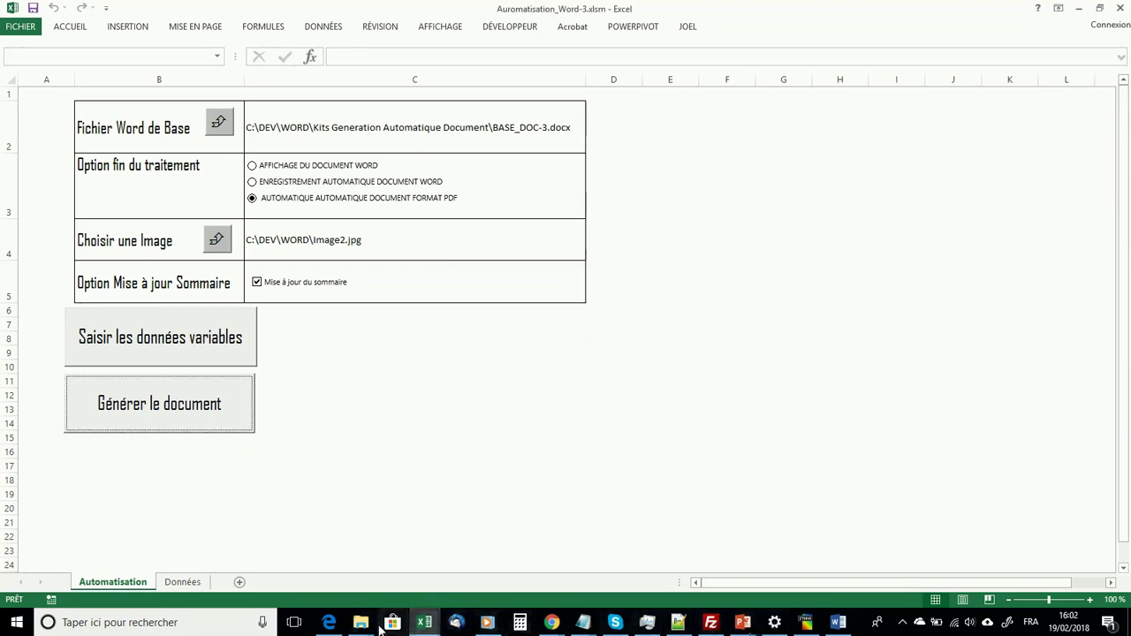
Open the regenerated BASE_DOC-3-GEN.pdf, examine its table of contents and sections 3.1 and 4, and close it
mouse_move(360, 622)
left_click(283, 574)
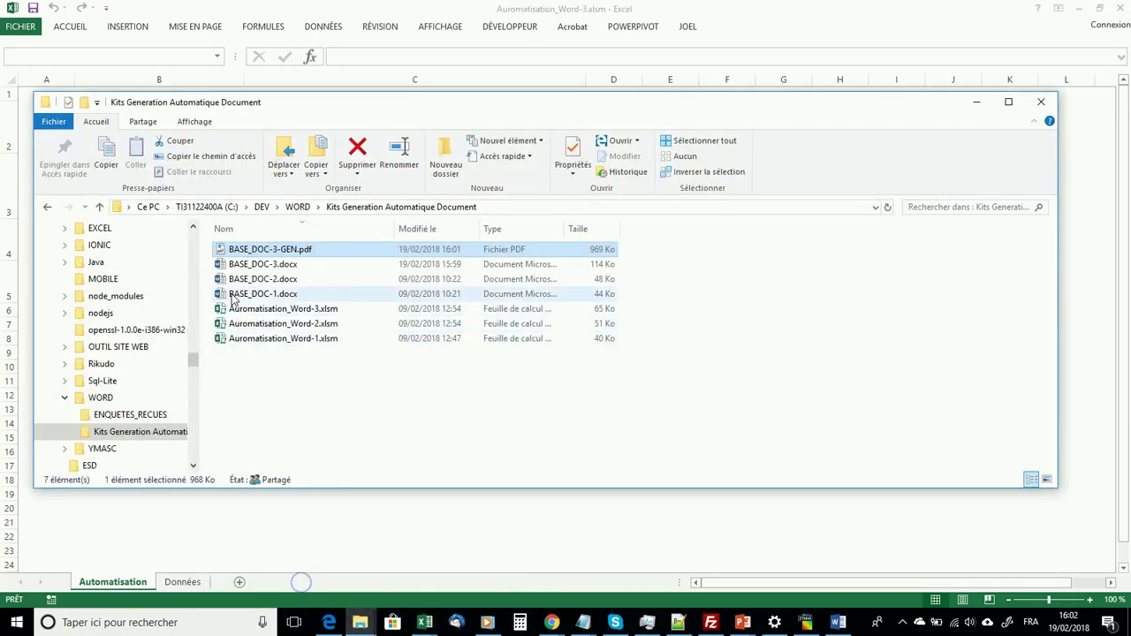
double_click(261, 250)
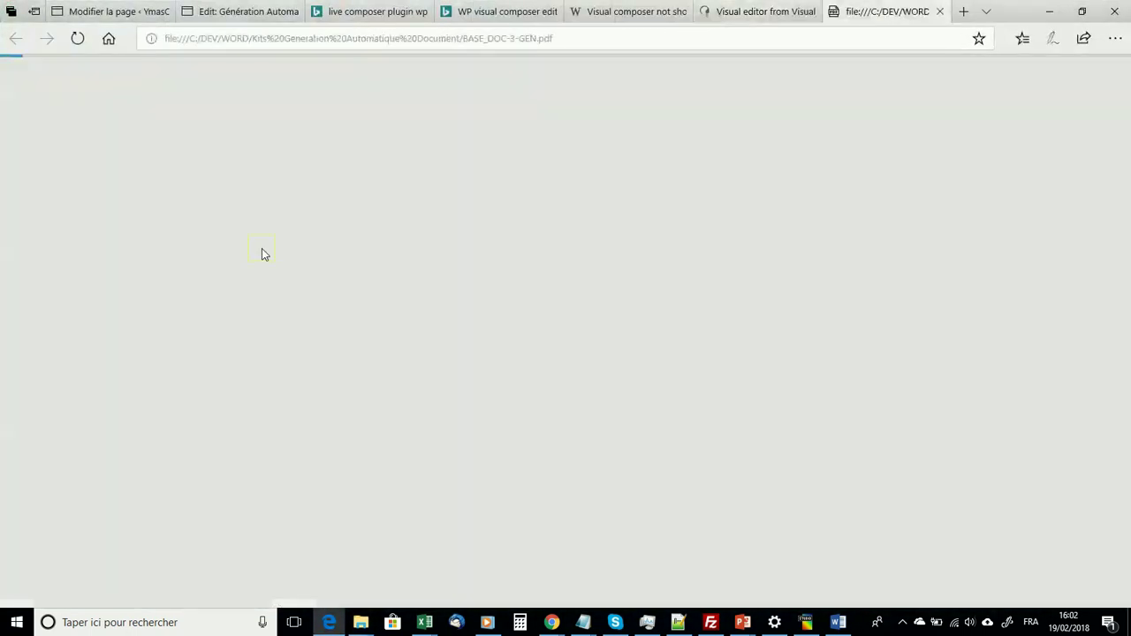
scroll(523, 283, "down", 6)
scroll(530, 313, "up", 5)
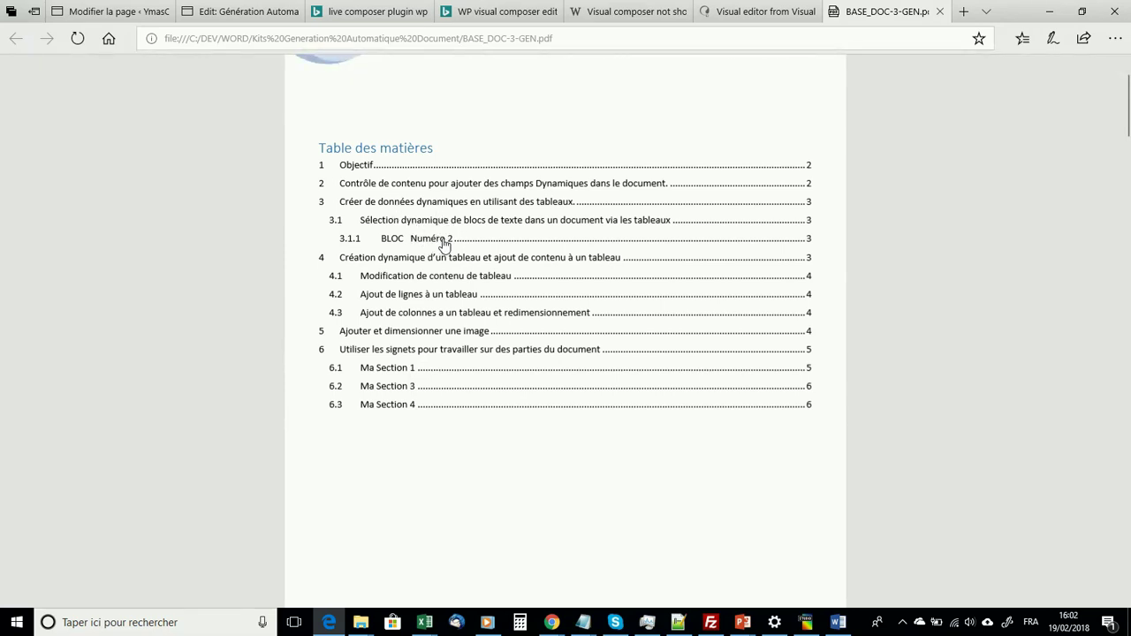
scroll(443, 245, "down", 15)
scroll(453, 325, "down", 5)
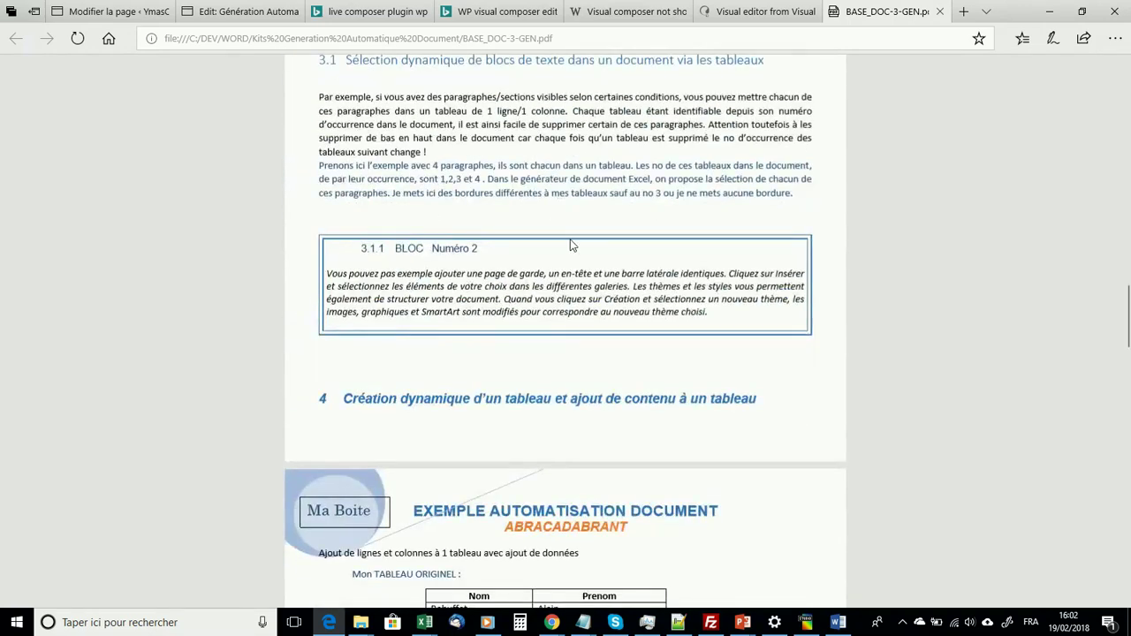
scroll(571, 245, "down", 3)
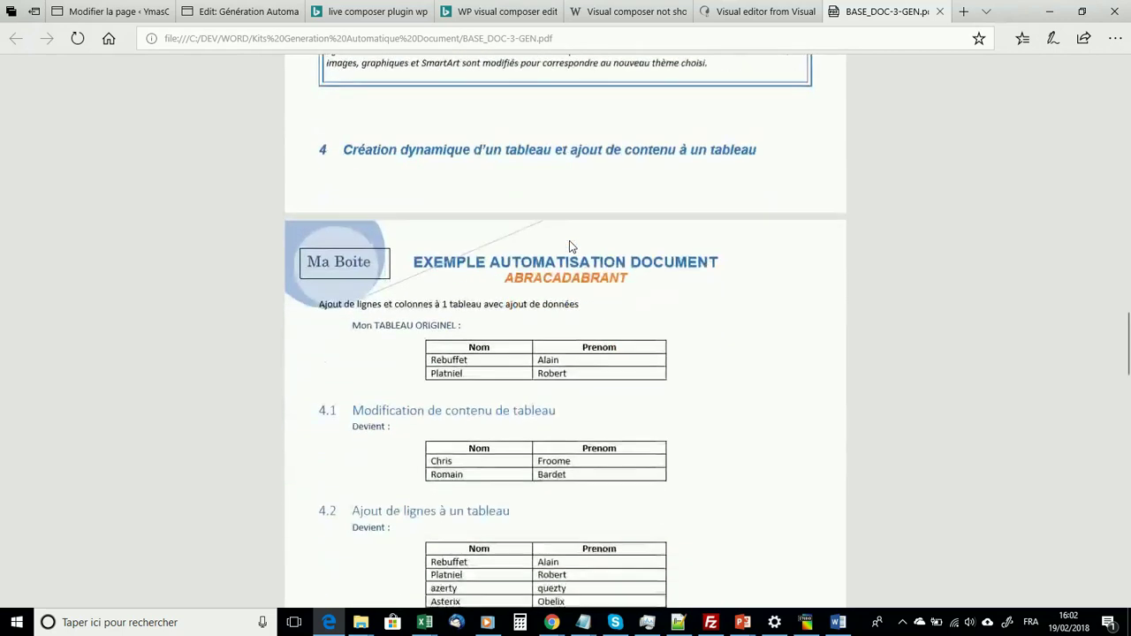
left_click(939, 11)
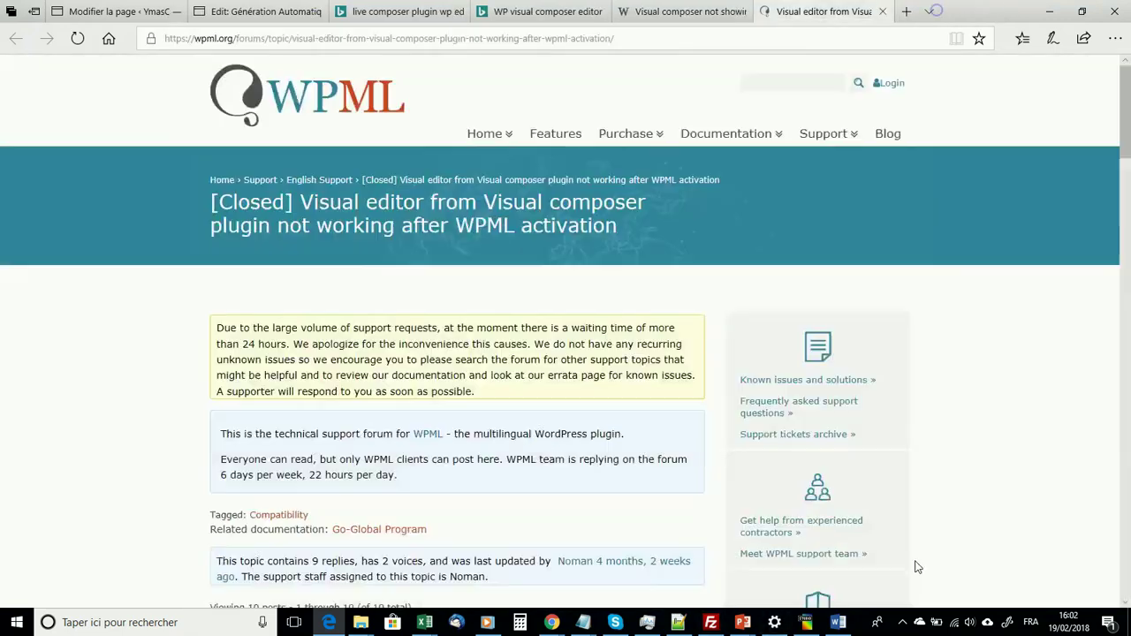
Switch to BASE_DOC-3.docx in Word and examine the original table and the tables under 4.1, 4.2 and 4.3
left_click(837, 622)
scroll(629, 490, "down", 2)
scroll(418, 249, "up", 3)
scroll(418, 249, "down", 5)
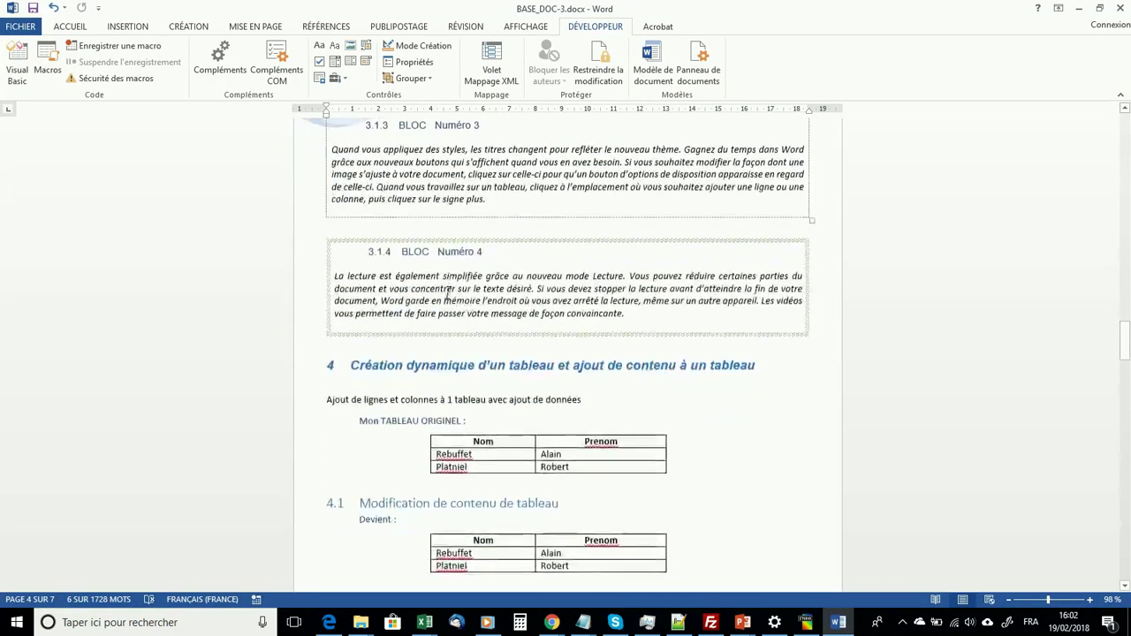
scroll(468, 265, "down", 1)
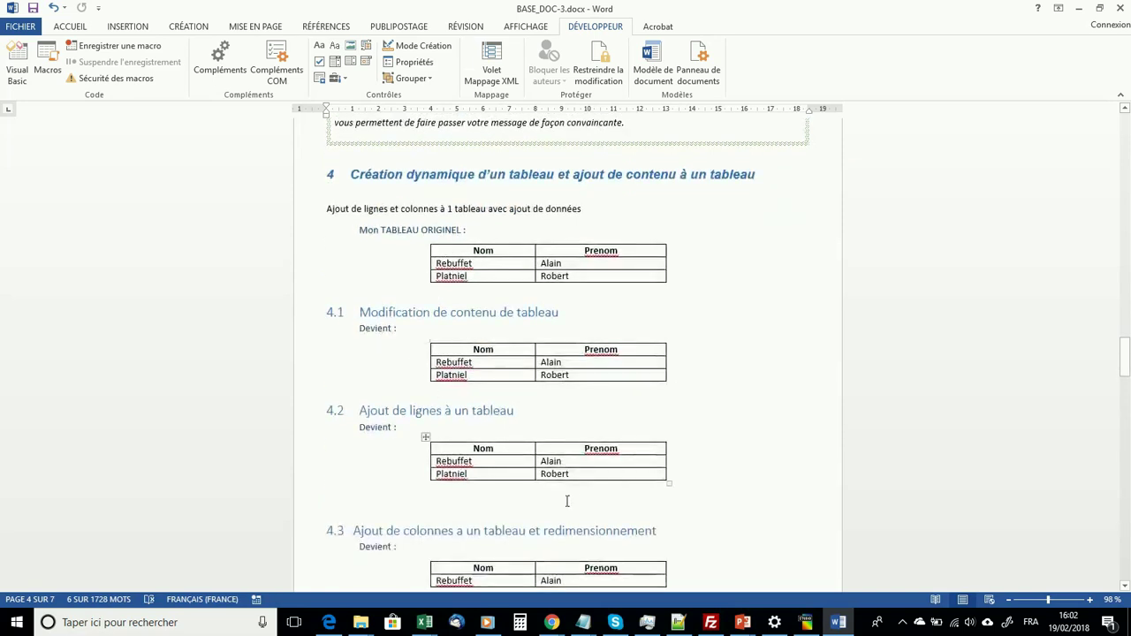
scroll(403, 265, "down", 1)
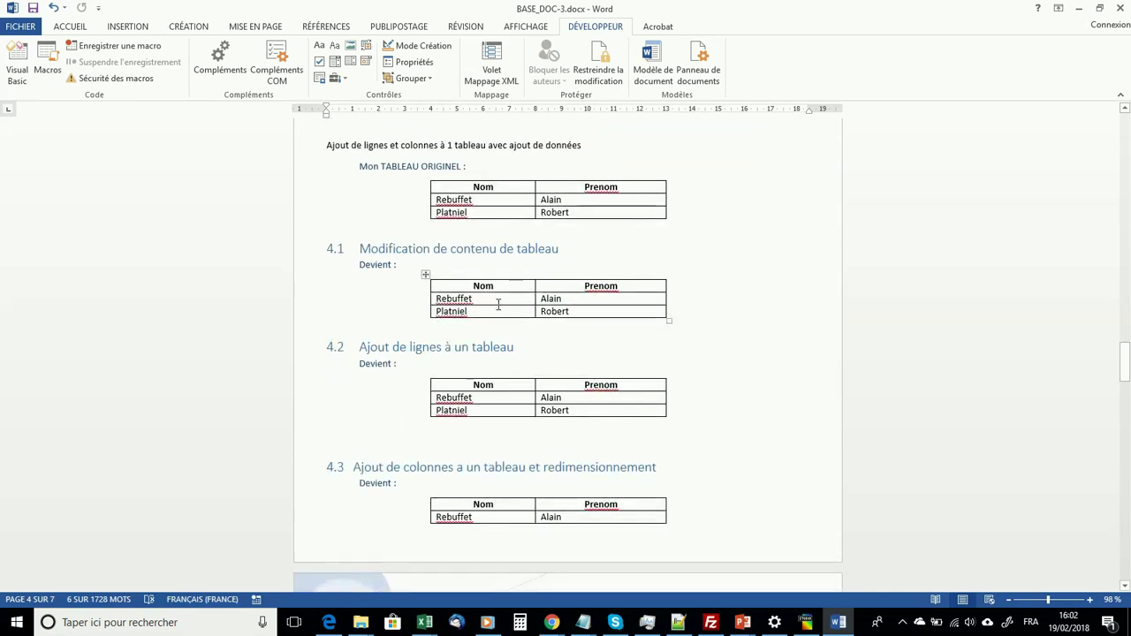
scroll(472, 396, "down", 1)
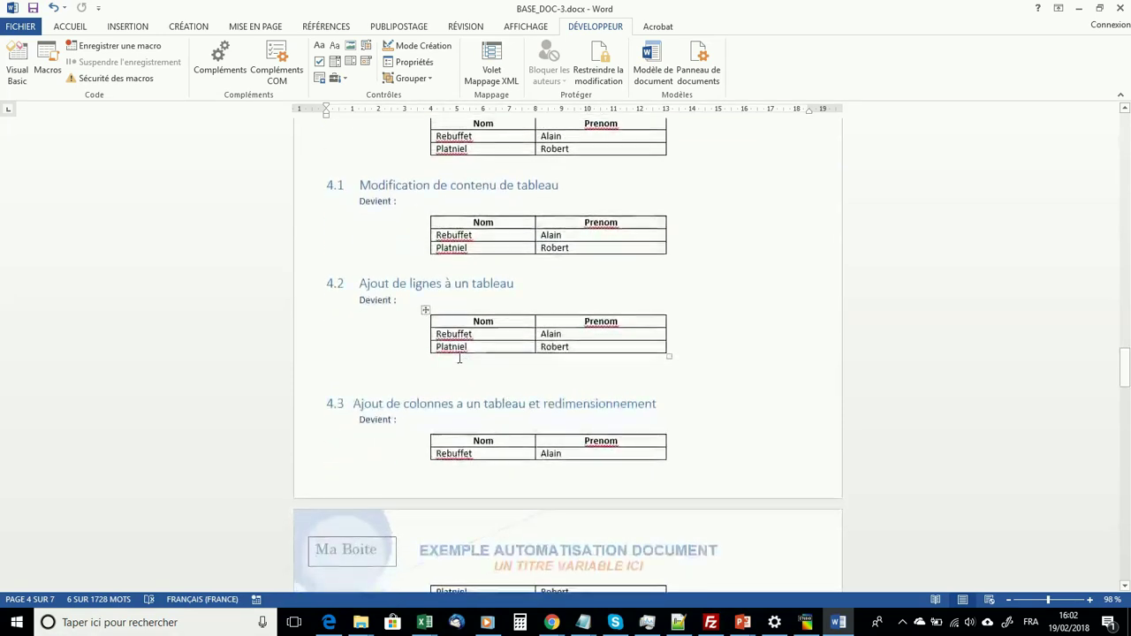
scroll(450, 323, "down", 2)
scroll(520, 351, "down", 1)
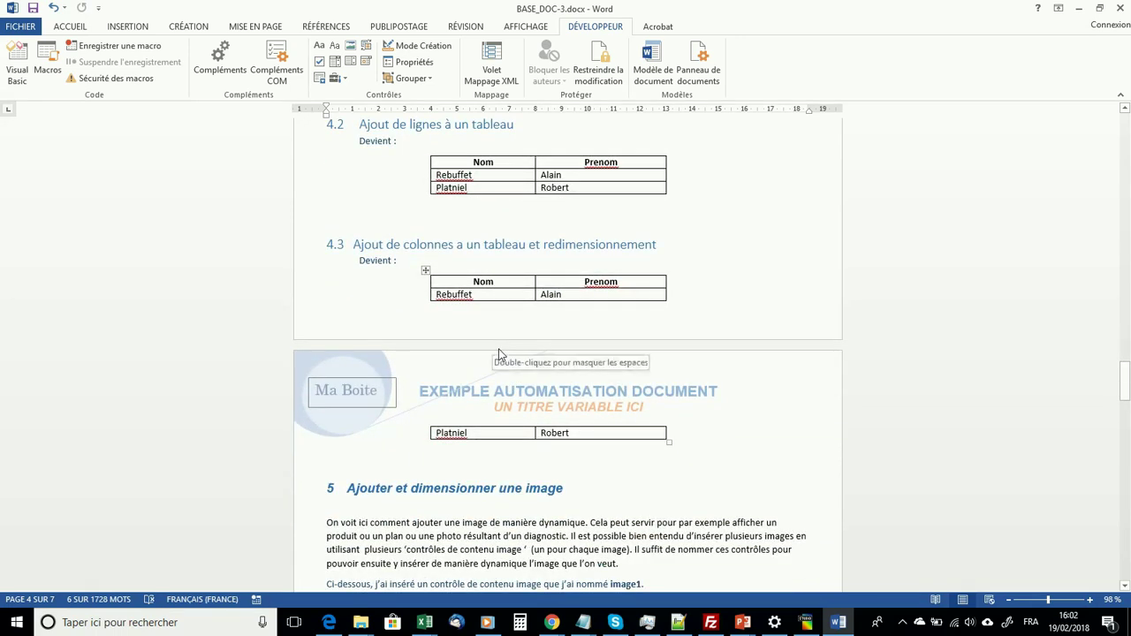
scroll(497, 351, "down", 3)
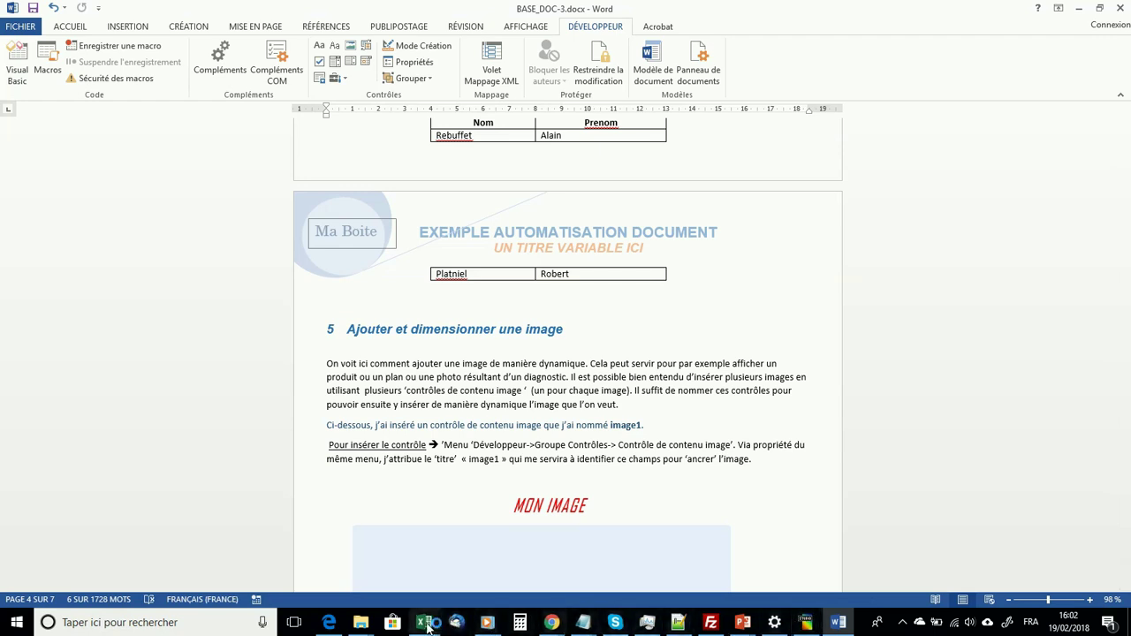
Compare the replacement cell values under Tableau a modifier on the Excel Données sheet with the section 4.1 table in the Word template
mouse_move(428, 625)
left_click(382, 564)
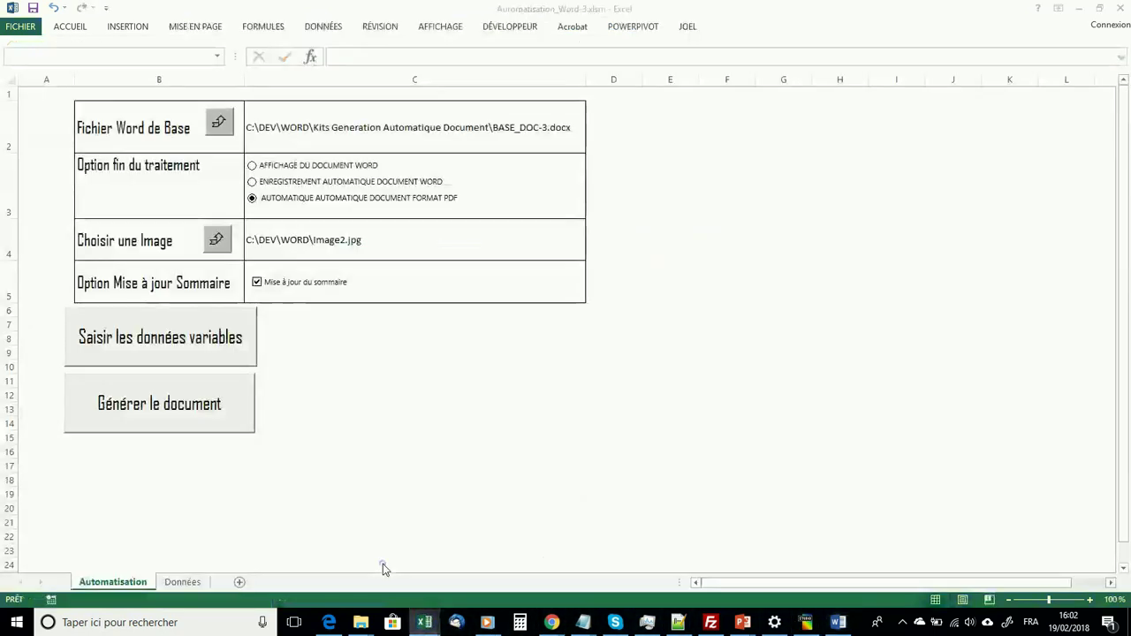
left_click(183, 584)
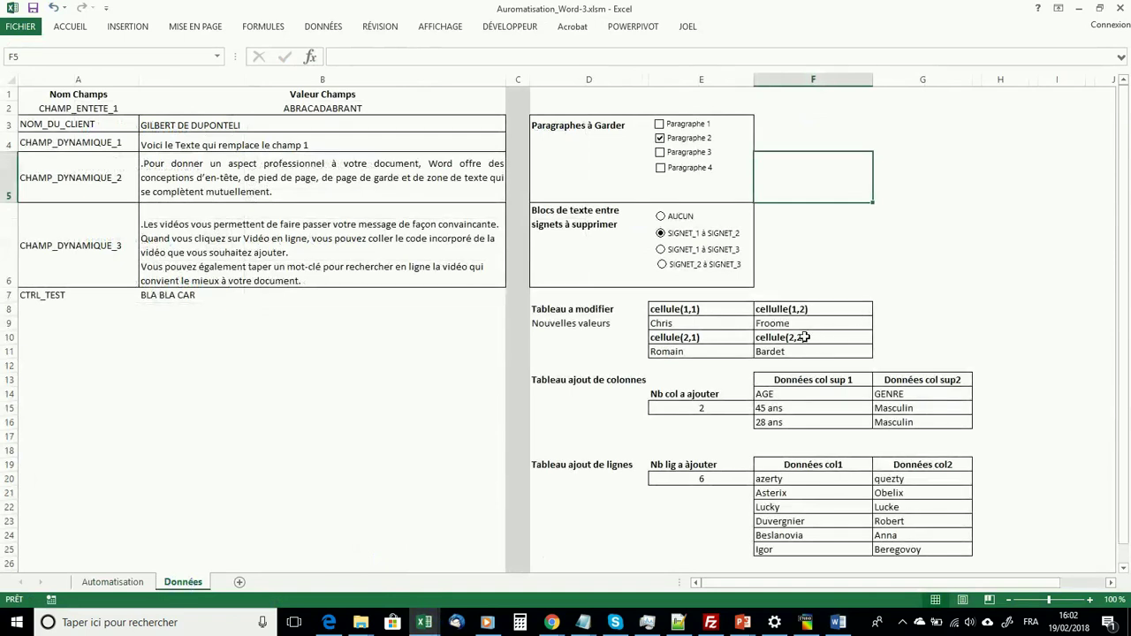
left_click(696, 326)
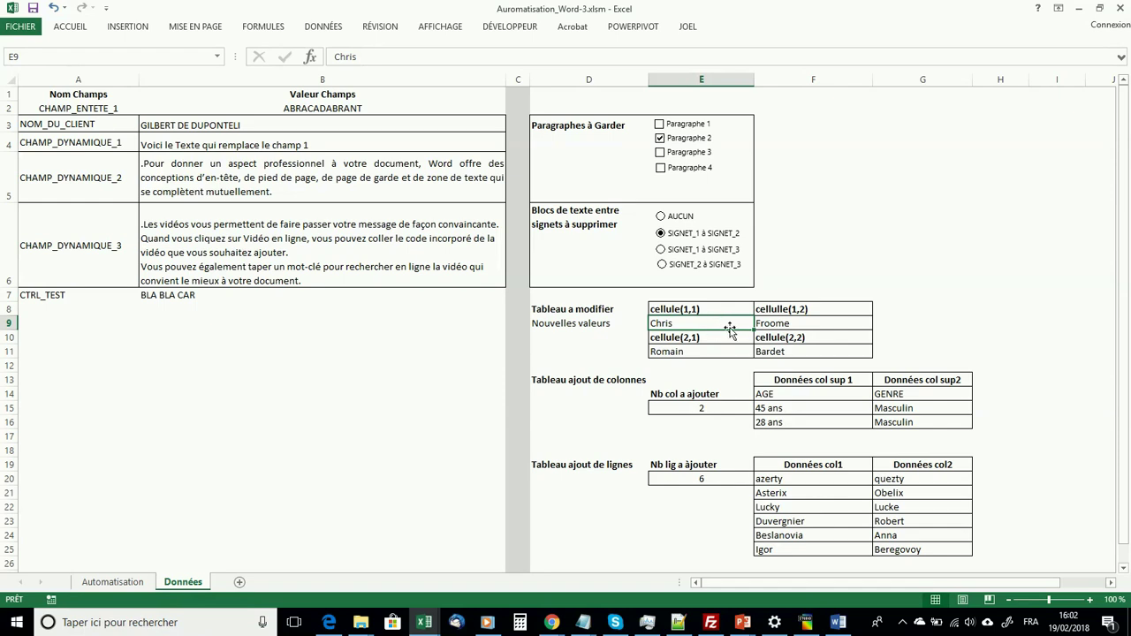
left_click(838, 624)
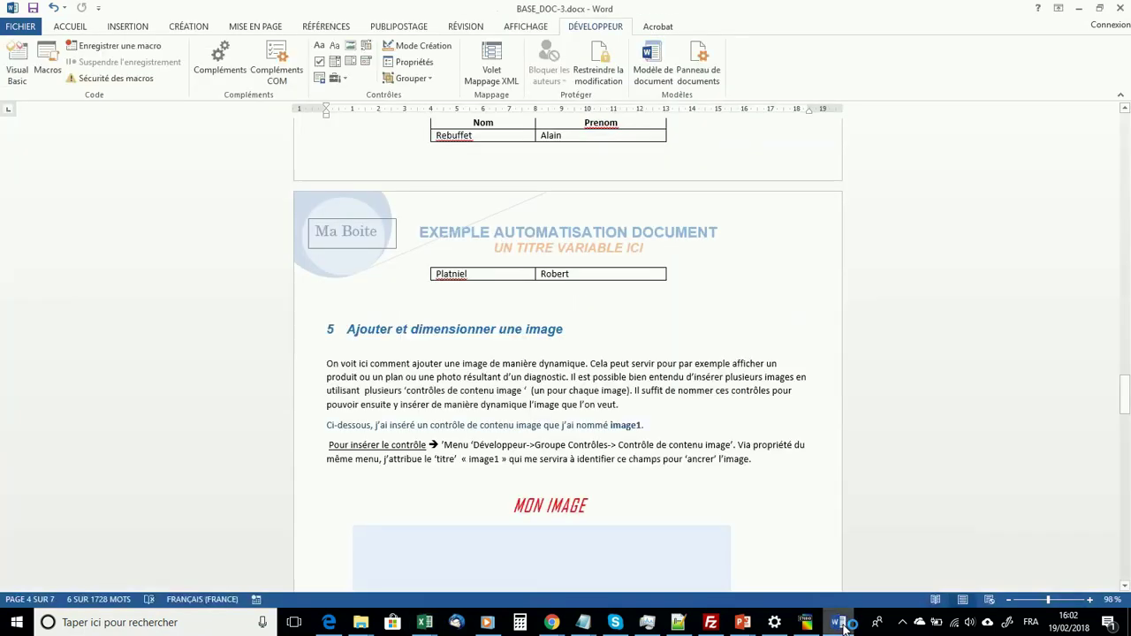
scroll(657, 388, "up", 4)
scroll(657, 388, "up", 3)
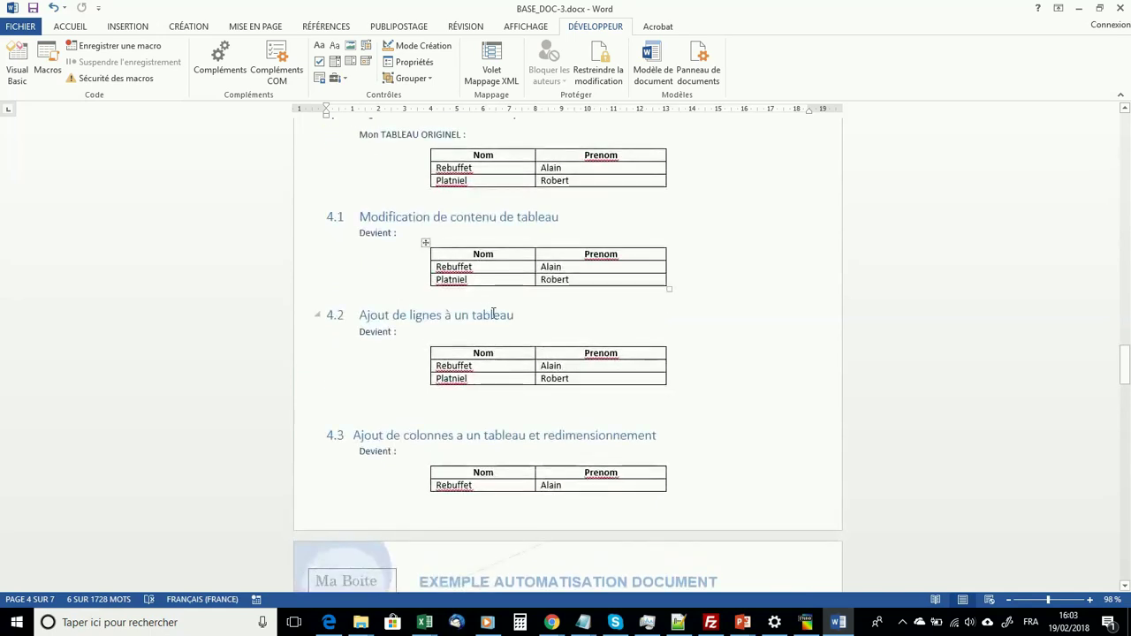
left_click(836, 623)
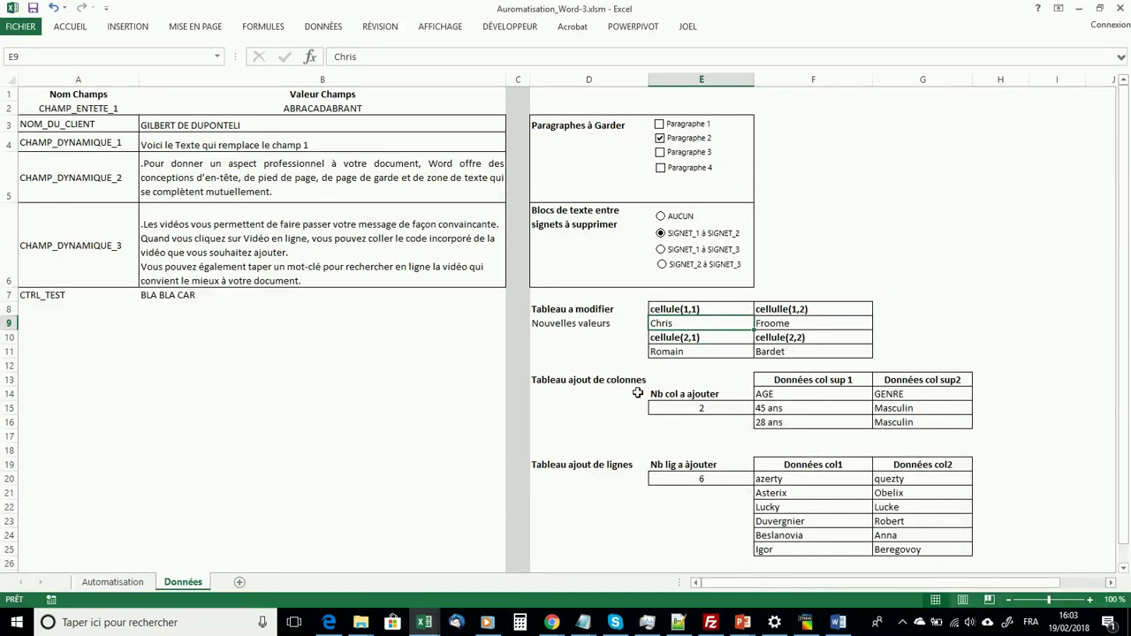
Check the available choices for the number of columns to add, and set the number of rows to add to 3
left_click(701, 406)
left_click(760, 408)
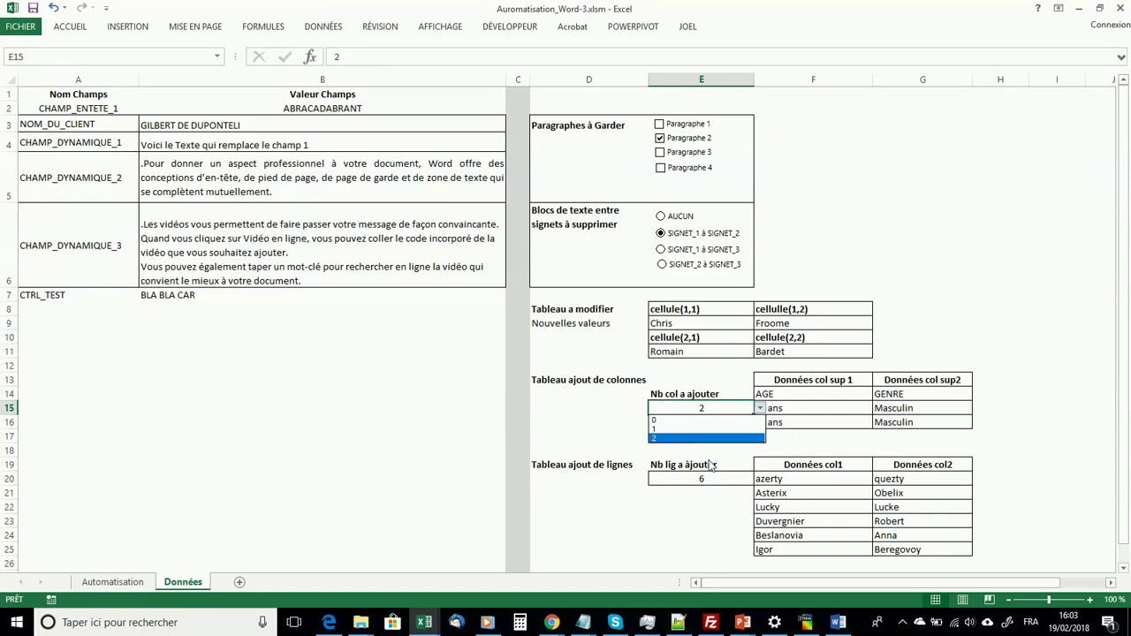
left_click(695, 483)
left_click(759, 479)
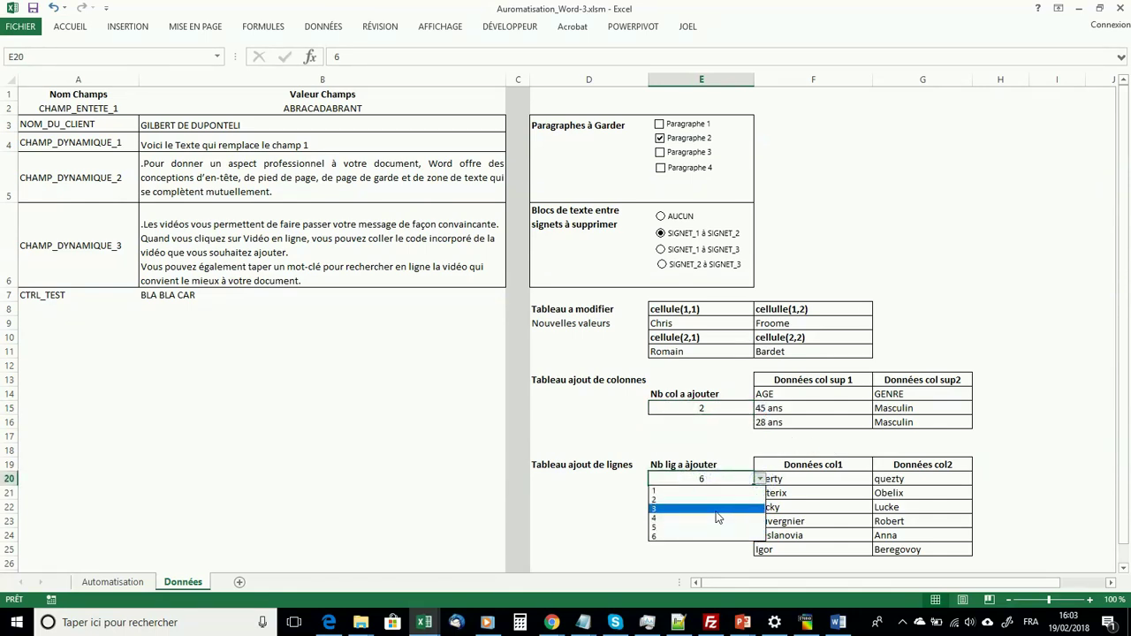
left_click(718, 510)
left_click(813, 478)
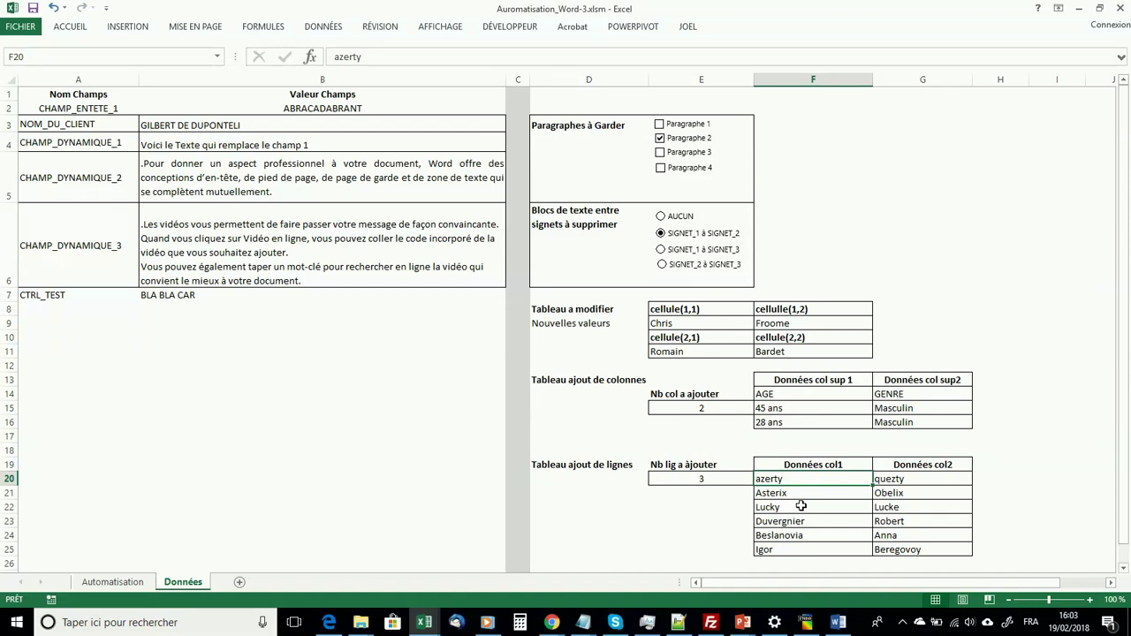
Close the Word template, set the Automatisation sheet's end-of-processing option to AFFICHAGE DU DOCUMENT WORD, and launch the document generation
left_click(123, 582)
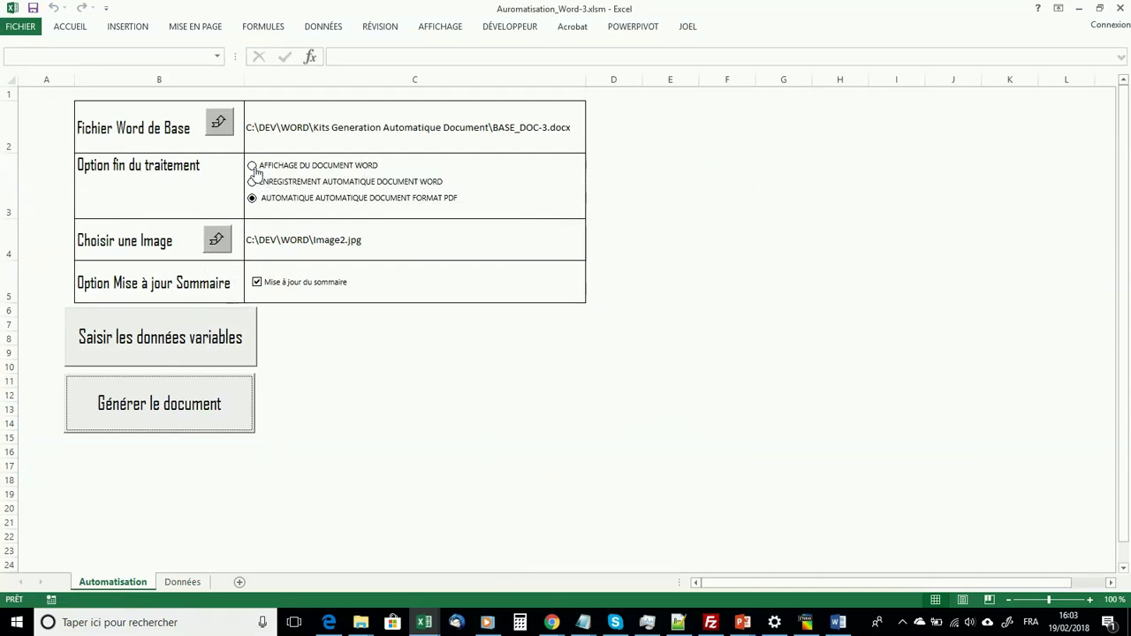
left_click(838, 623)
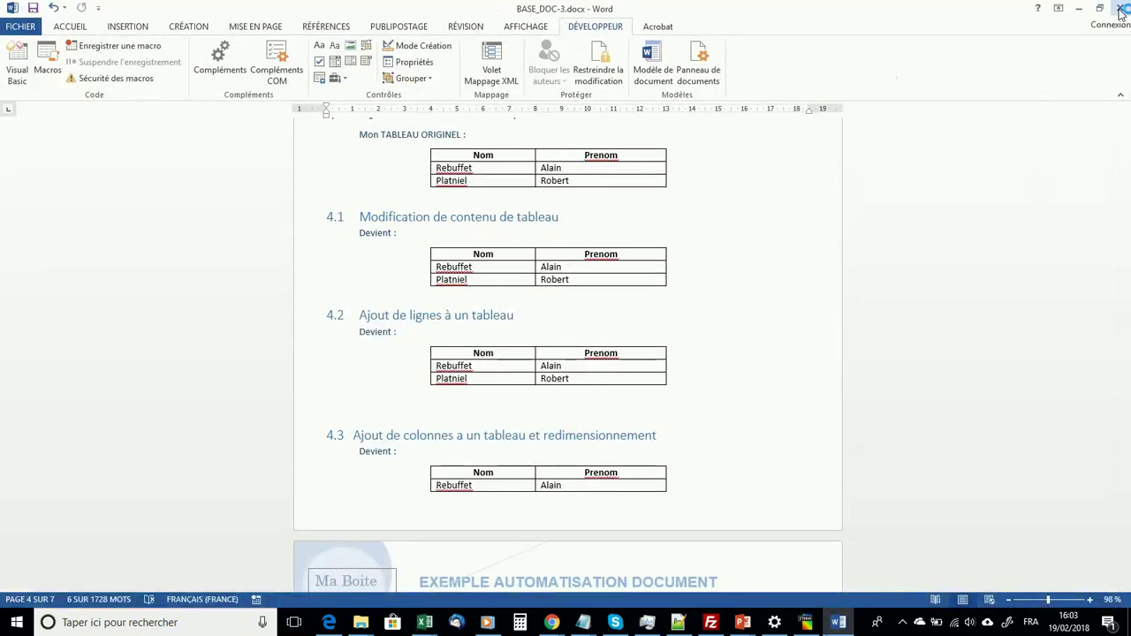
left_click(1120, 9)
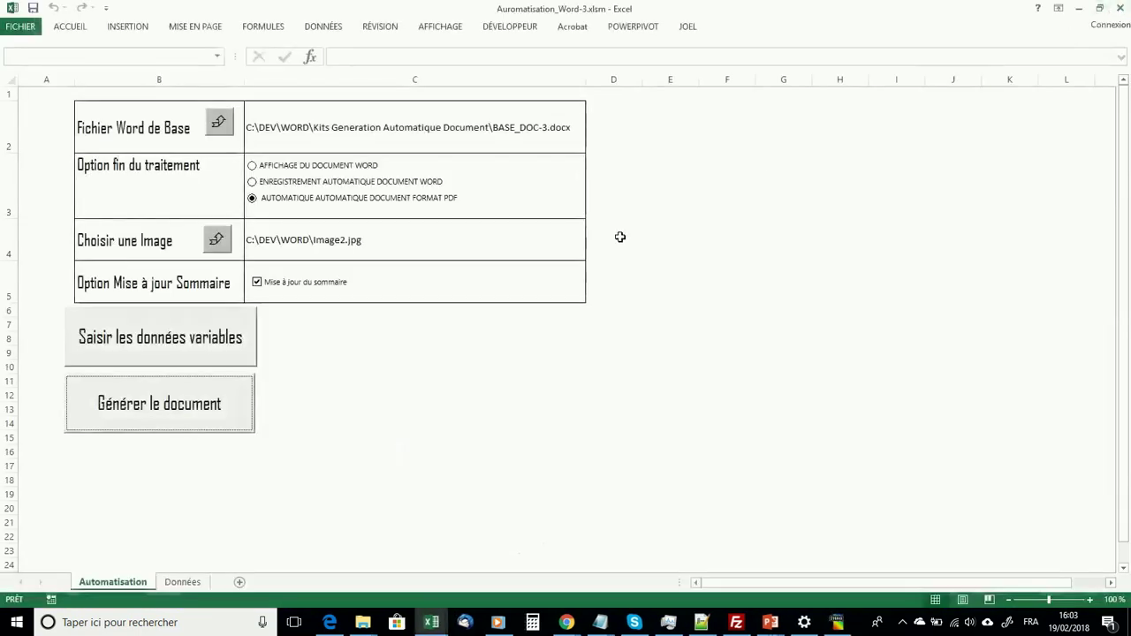
left_click(253, 166)
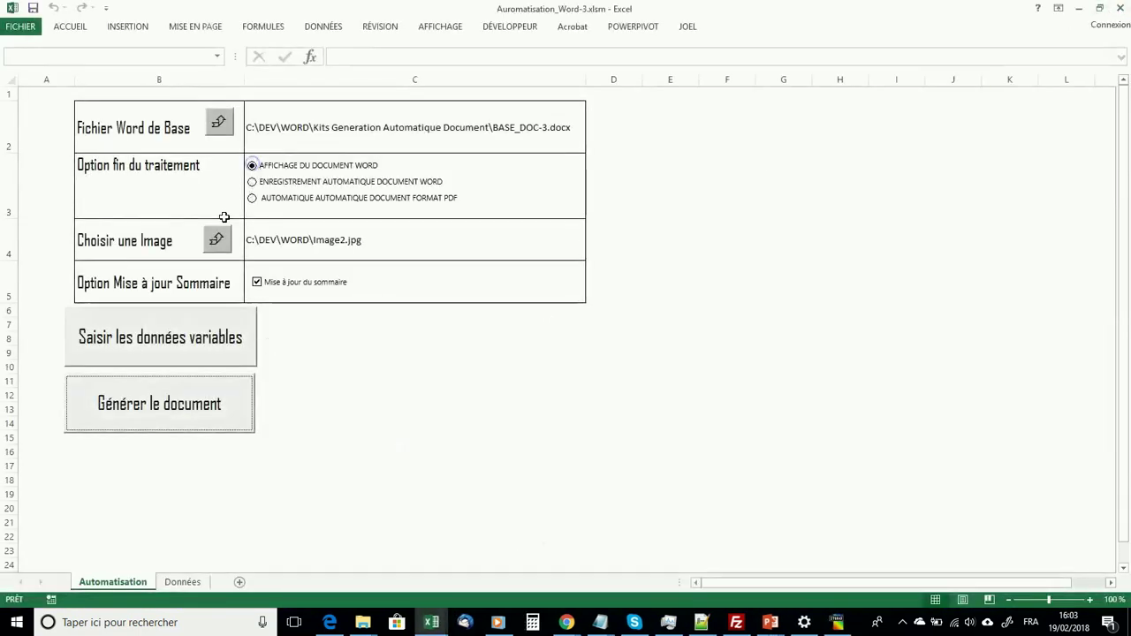
left_click(154, 415)
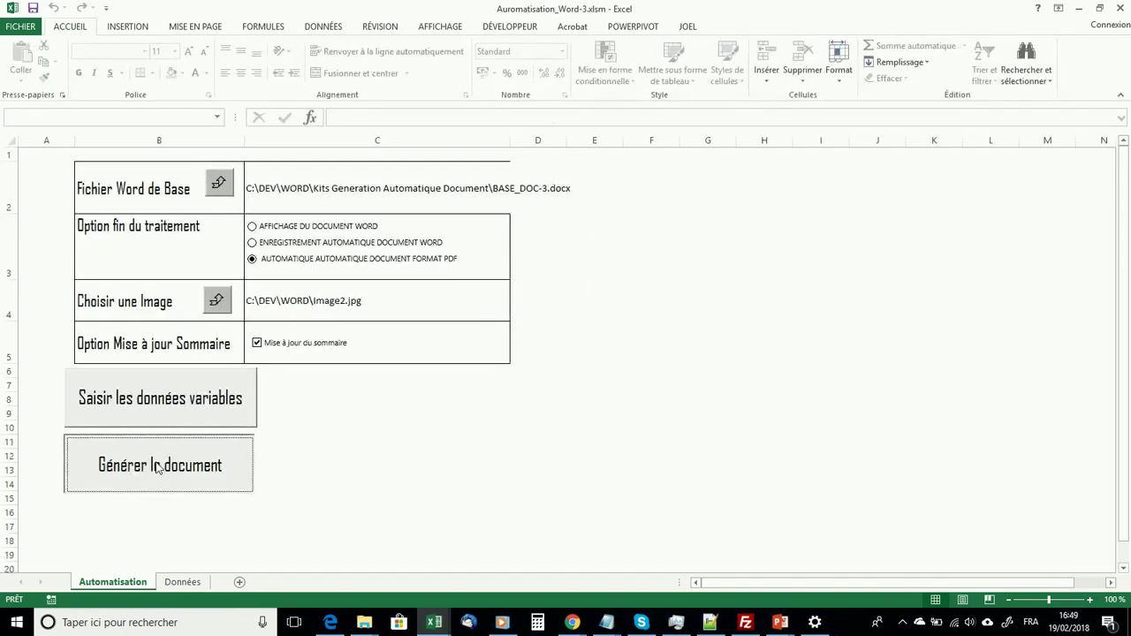
Generate the document in PDF format and open BASE_DOC-3-GEN.pdf from the Kits Generation Automatique Document folder
left_click(157, 468)
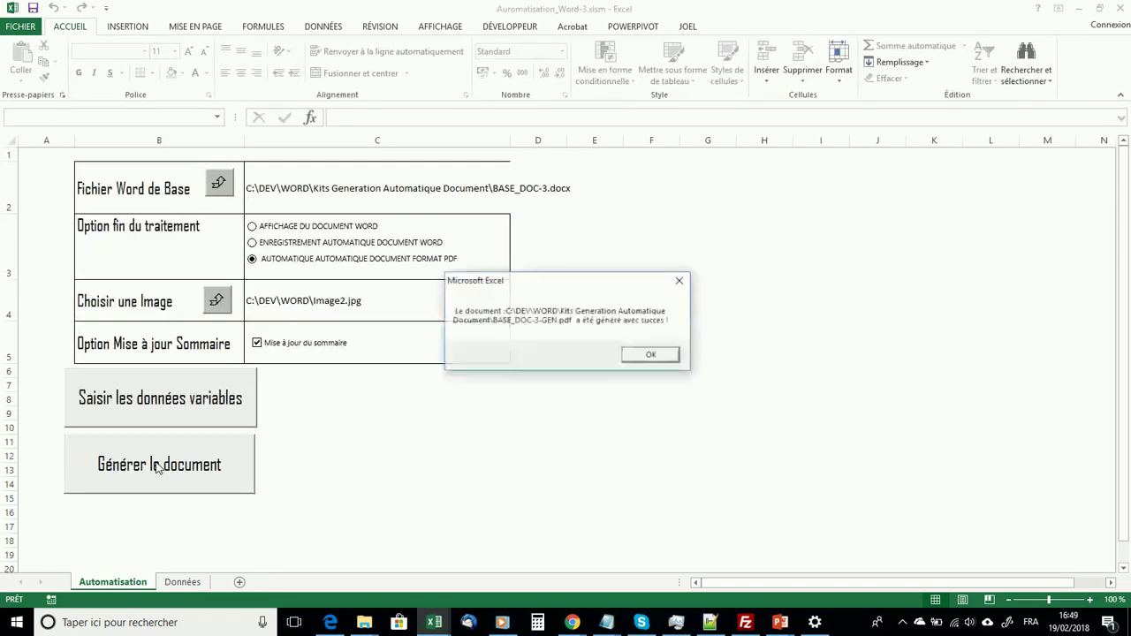
left_click(651, 355)
mouse_move(370, 624)
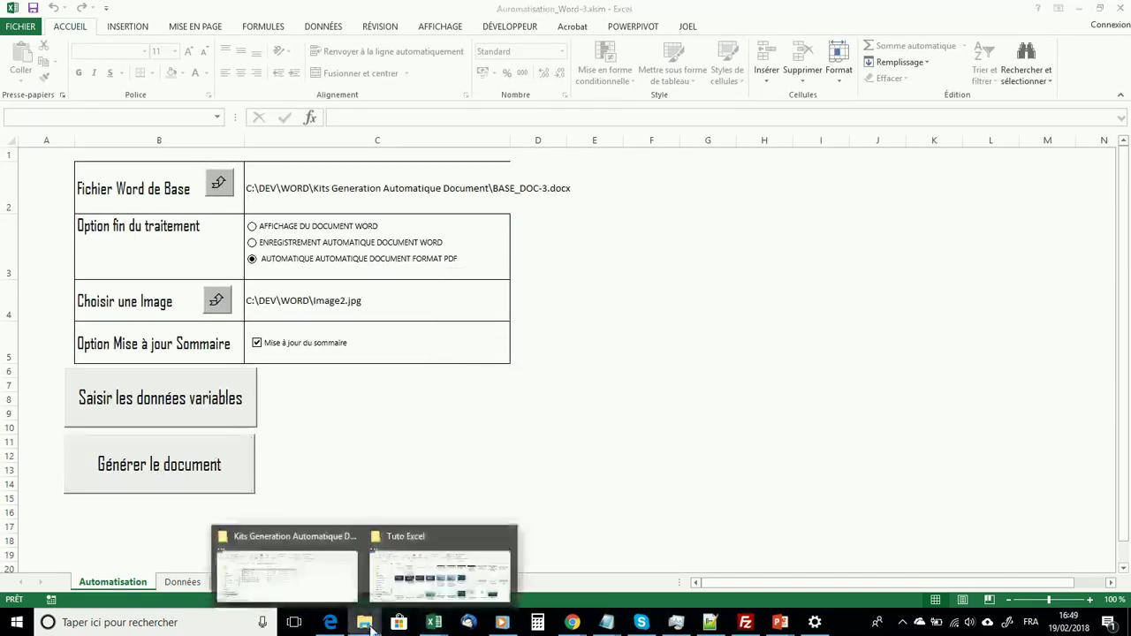
left_click(292, 566)
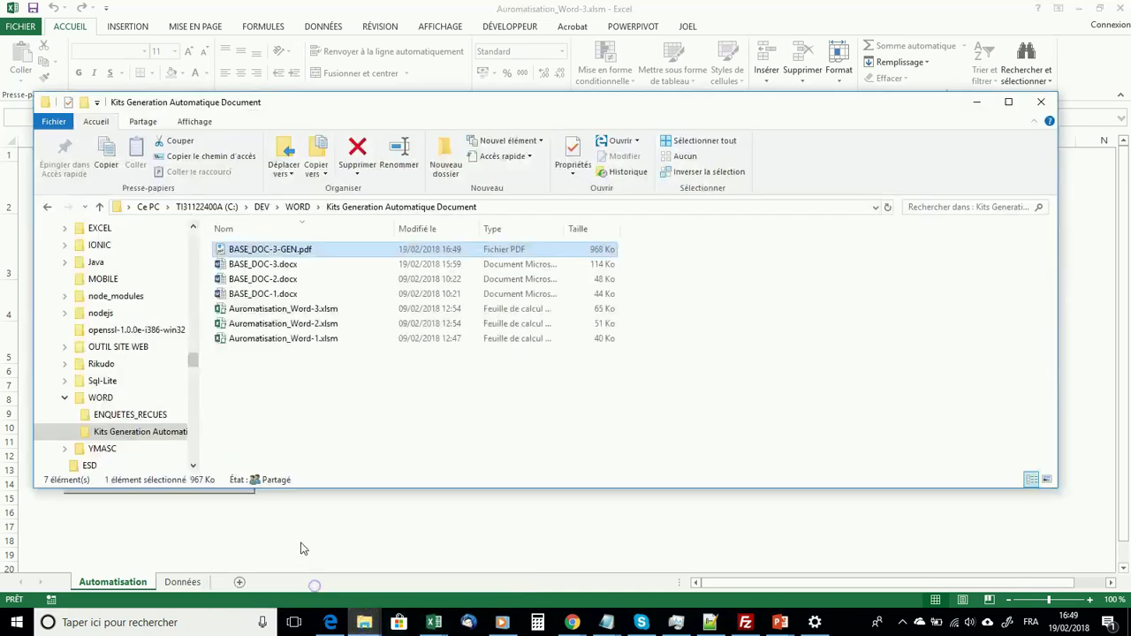
double_click(270, 250)
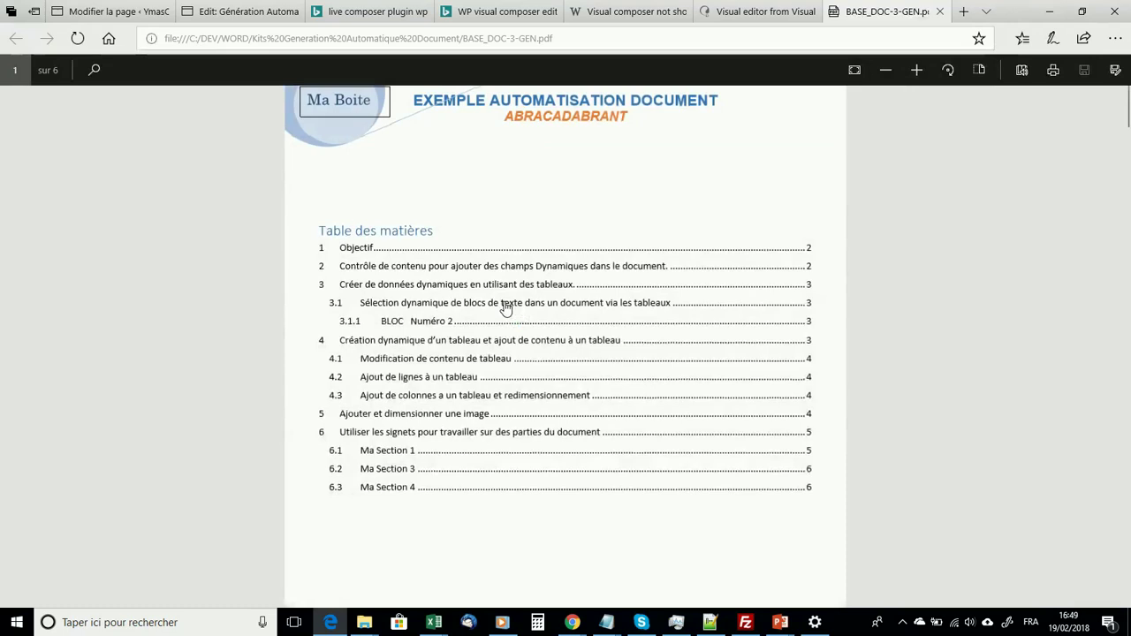
Jump to section 4 of the PDF, compare the original table with those in 4.1, 4.2 and 4.3, view section 5, and close the file
left_click(462, 345)
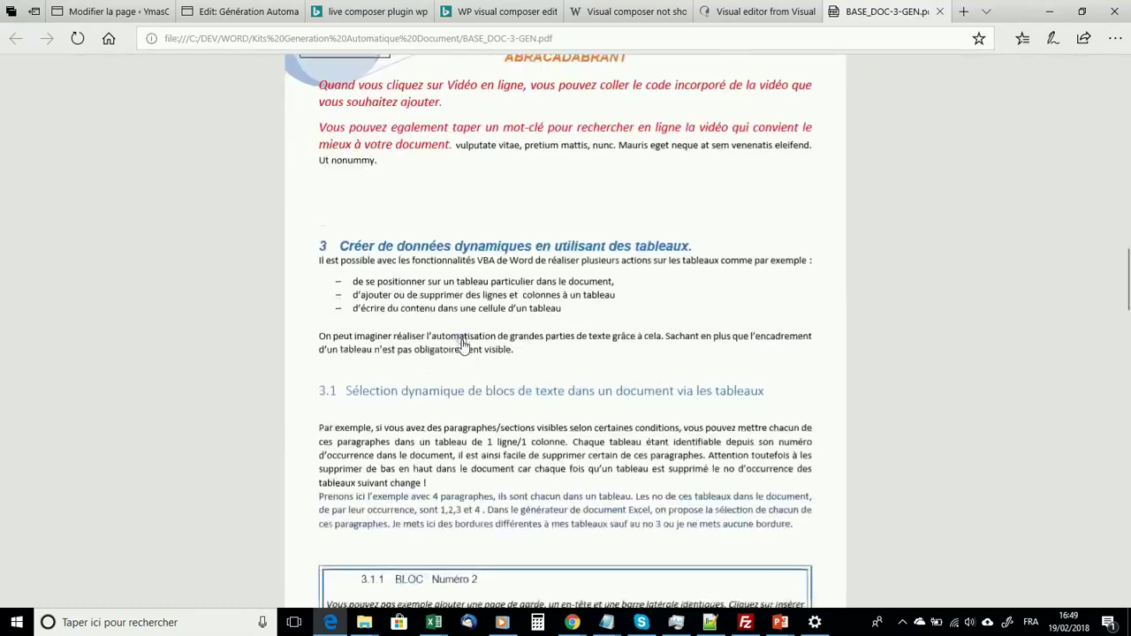
scroll(462, 345, "down", 1)
scroll(462, 349, "down", 8)
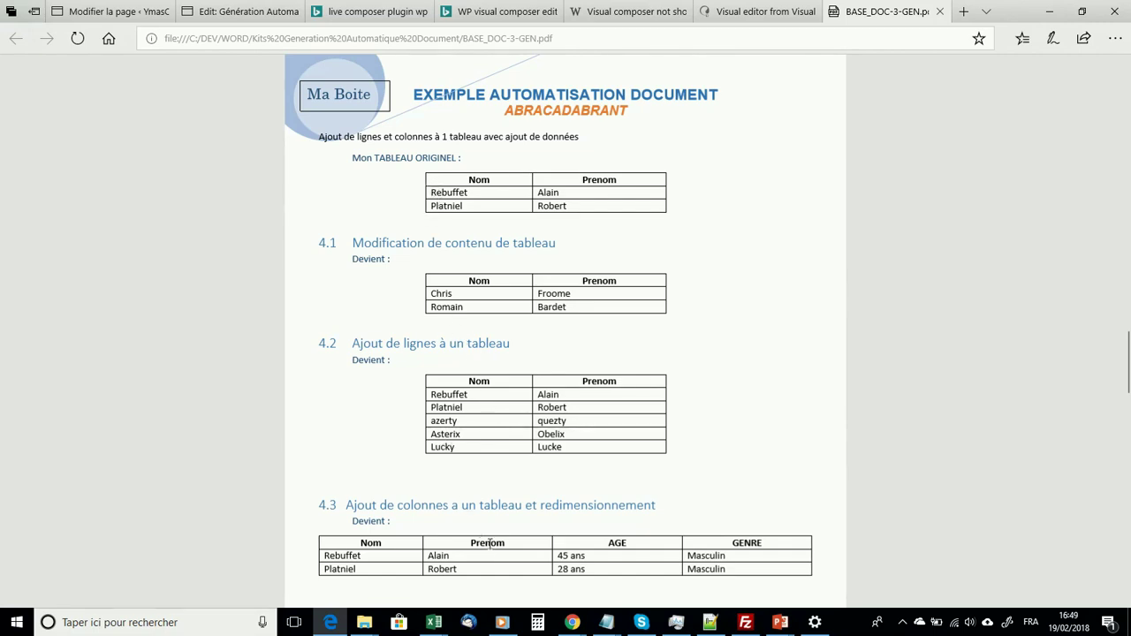
double_click(431, 295)
left_click(594, 329)
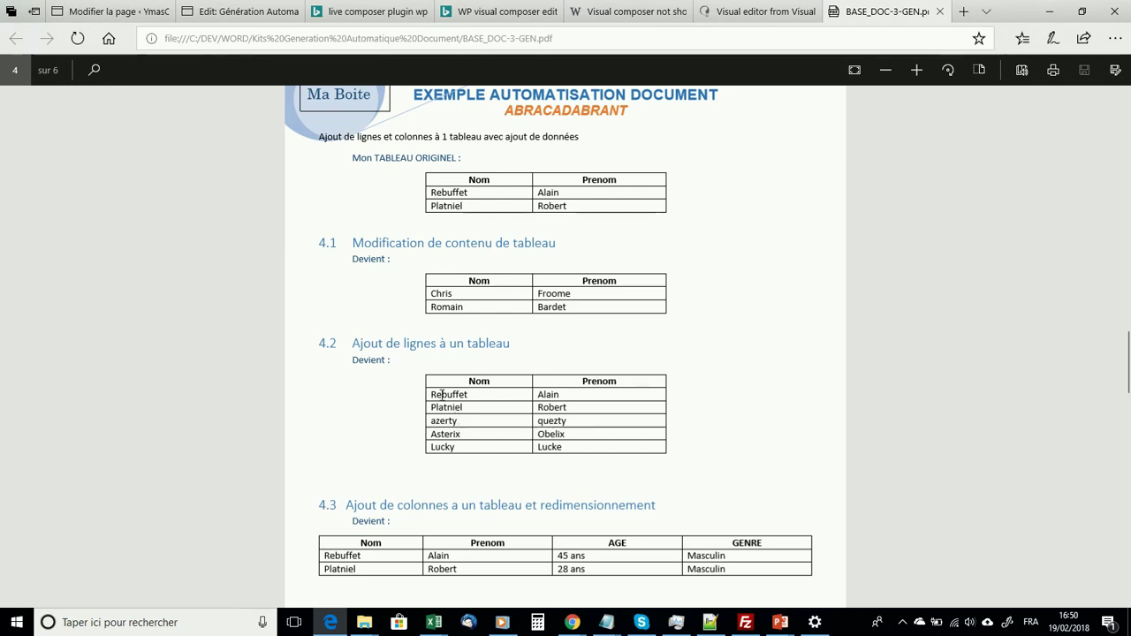
scroll(477, 491, "down", 3)
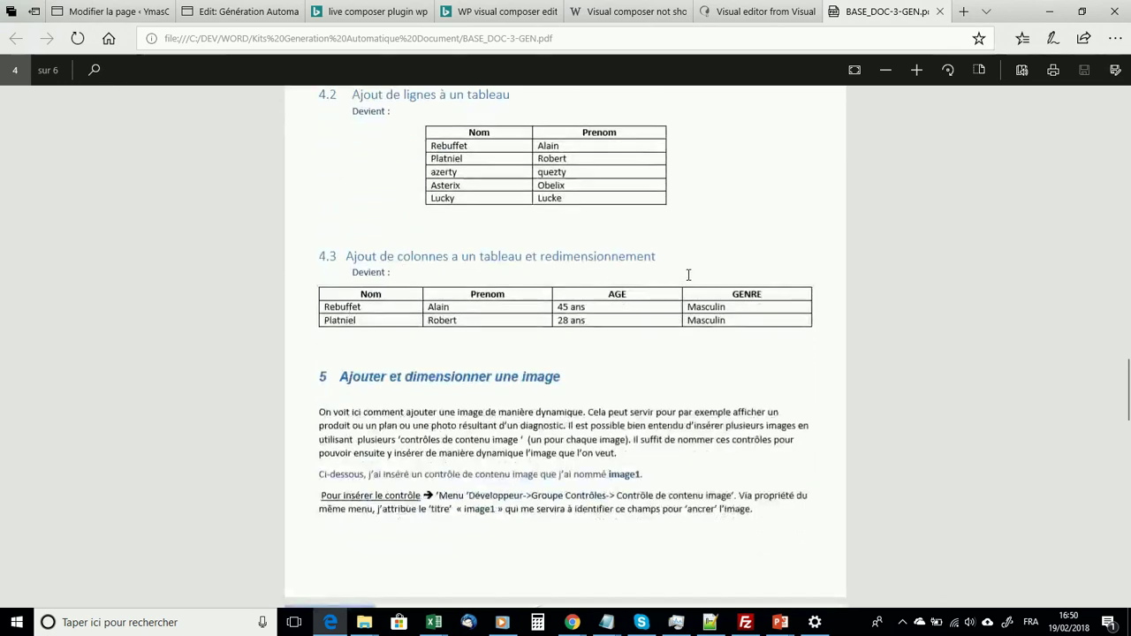
scroll(566, 230, "up", 5)
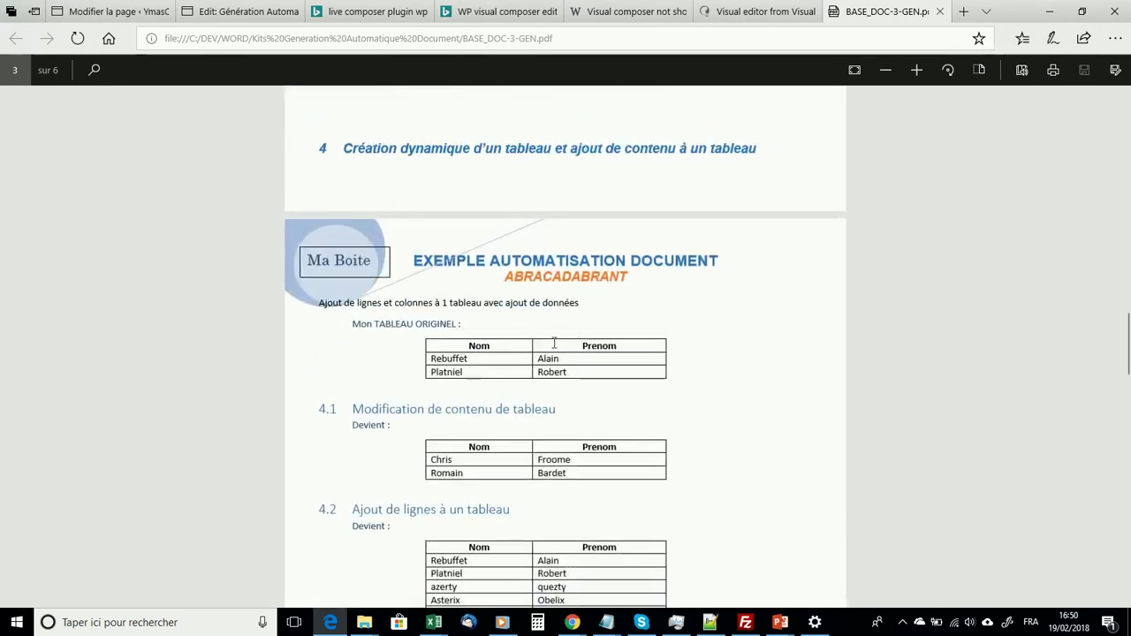
scroll(560, 336, "down", 4)
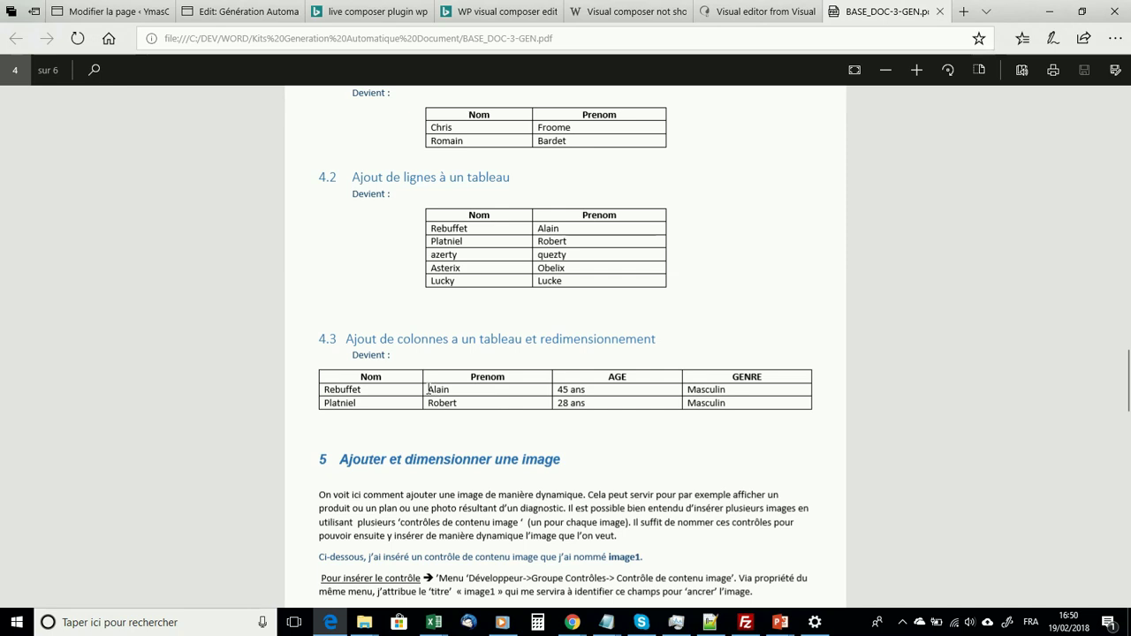
scroll(556, 378, "down", 3)
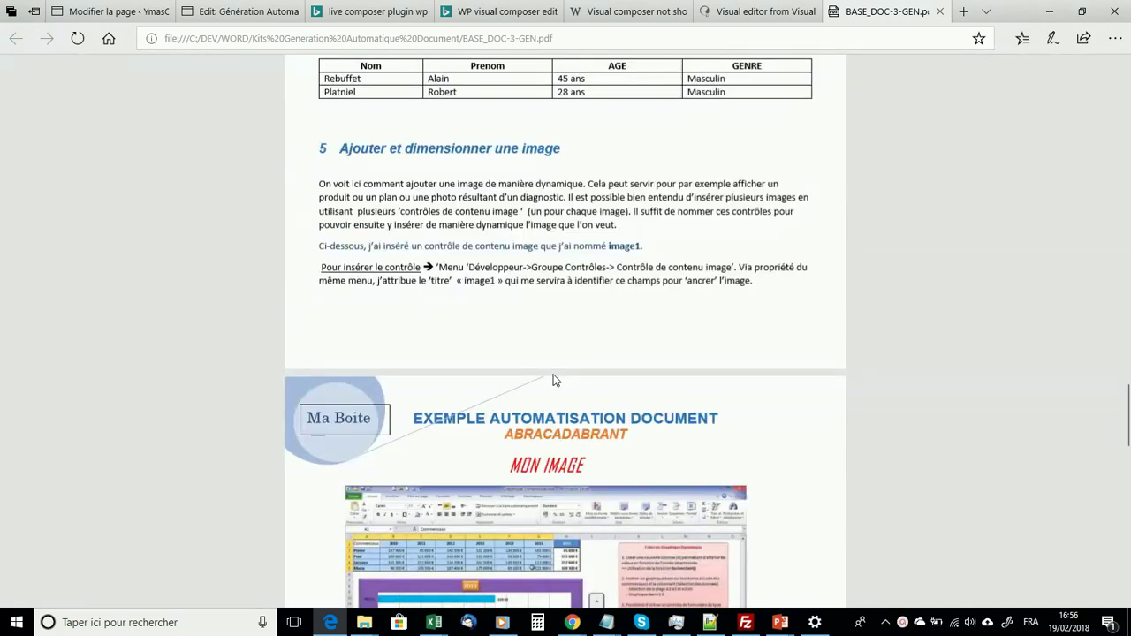
left_click(940, 12)
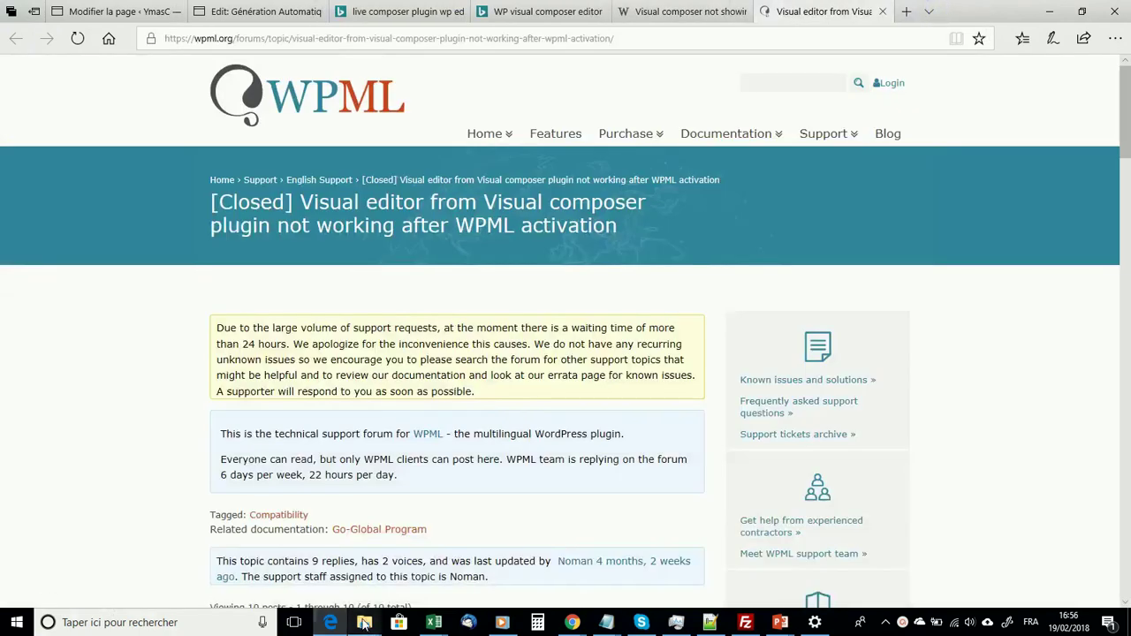
Open BASE_DOC-3.docx from its folder, follow the table of contents to section 5, and select the image1 content control
mouse_move(363, 624)
mouse_move(327, 594)
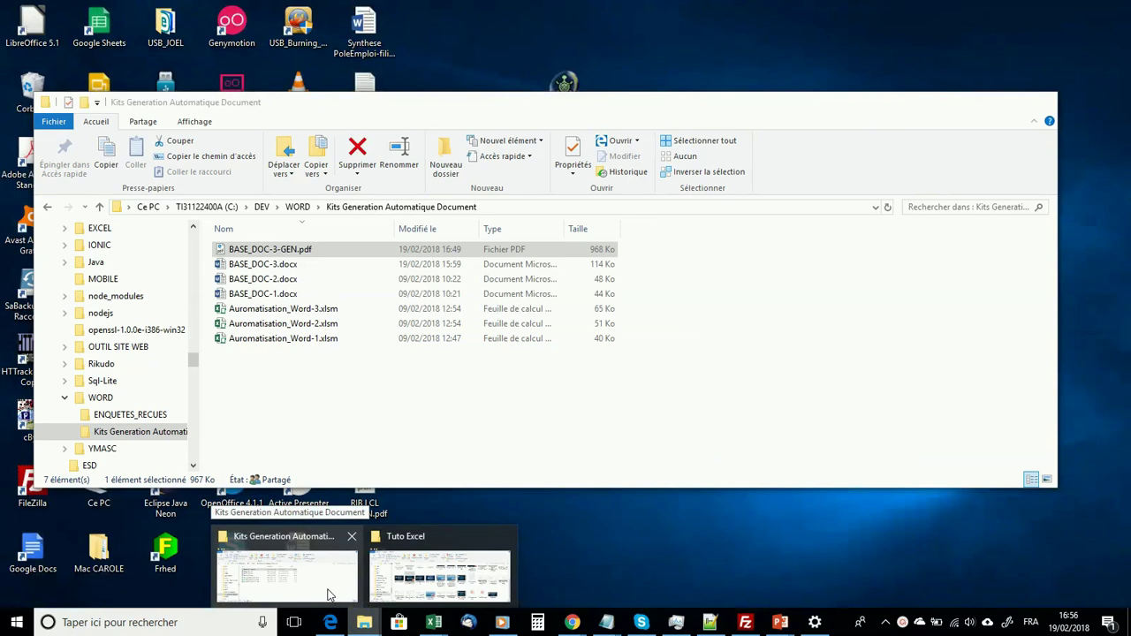
left_click(327, 593)
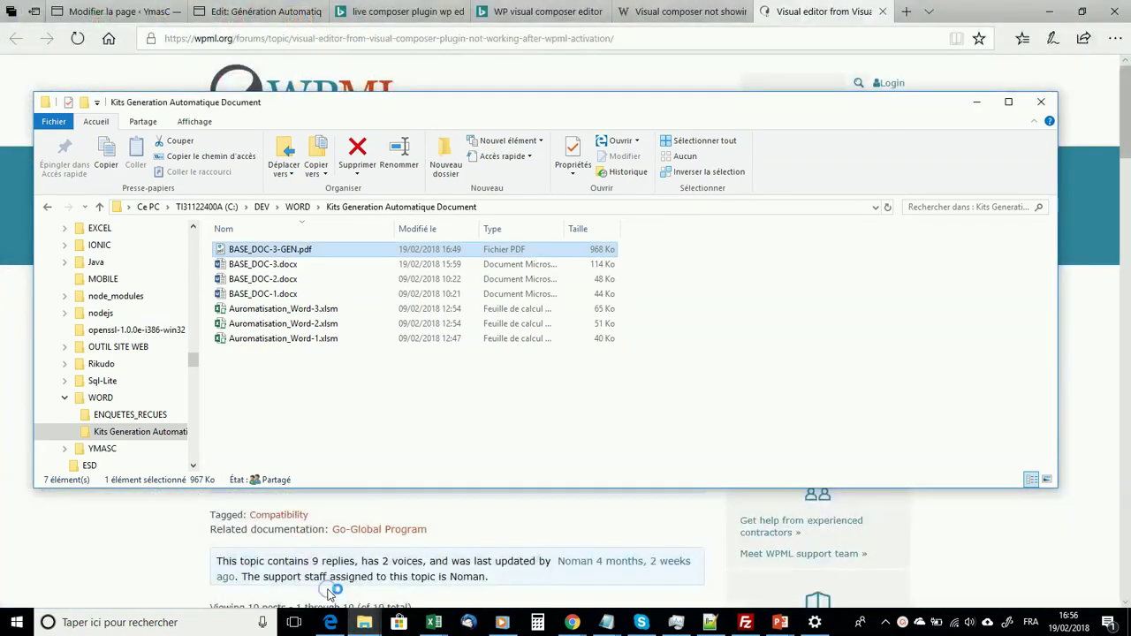
double_click(279, 265)
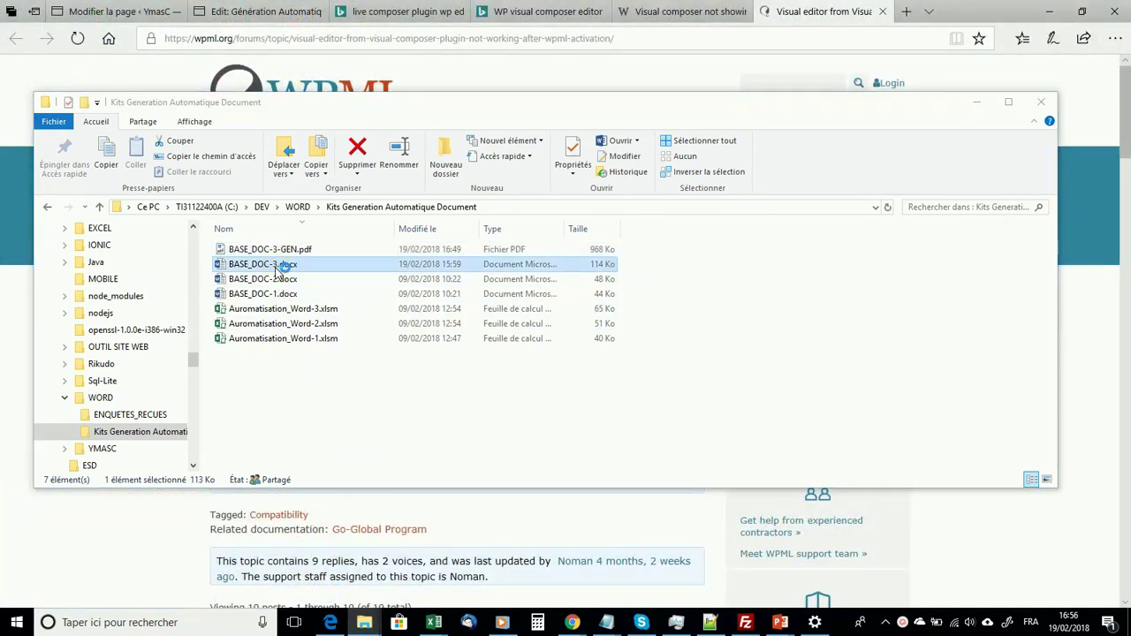
scroll(499, 382, "down", 3)
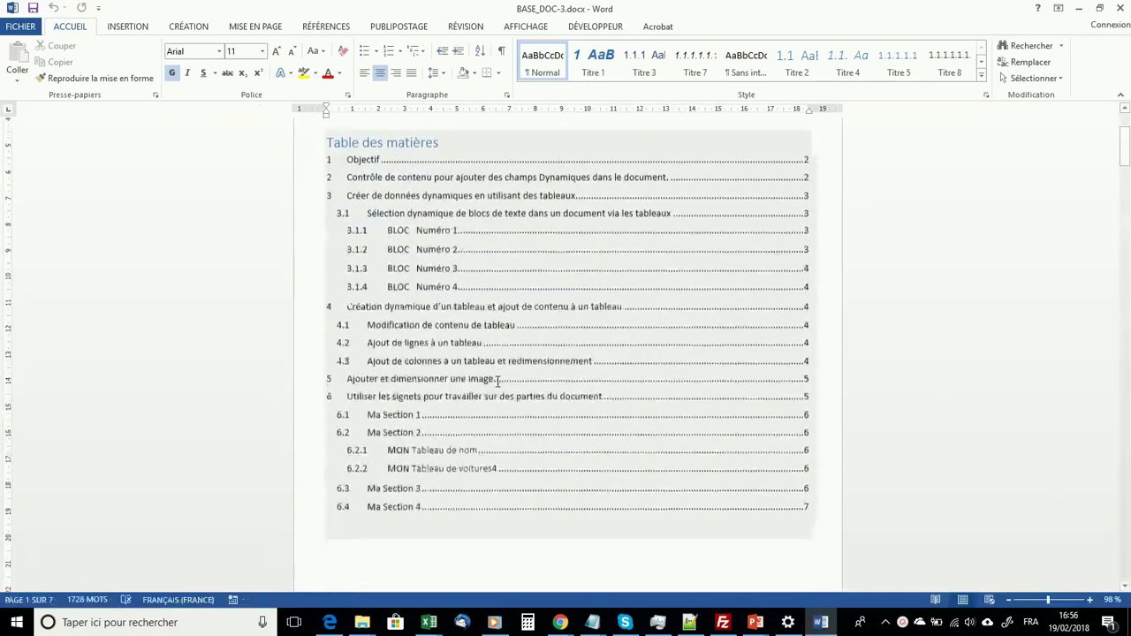
scroll(495, 376, "down", 2)
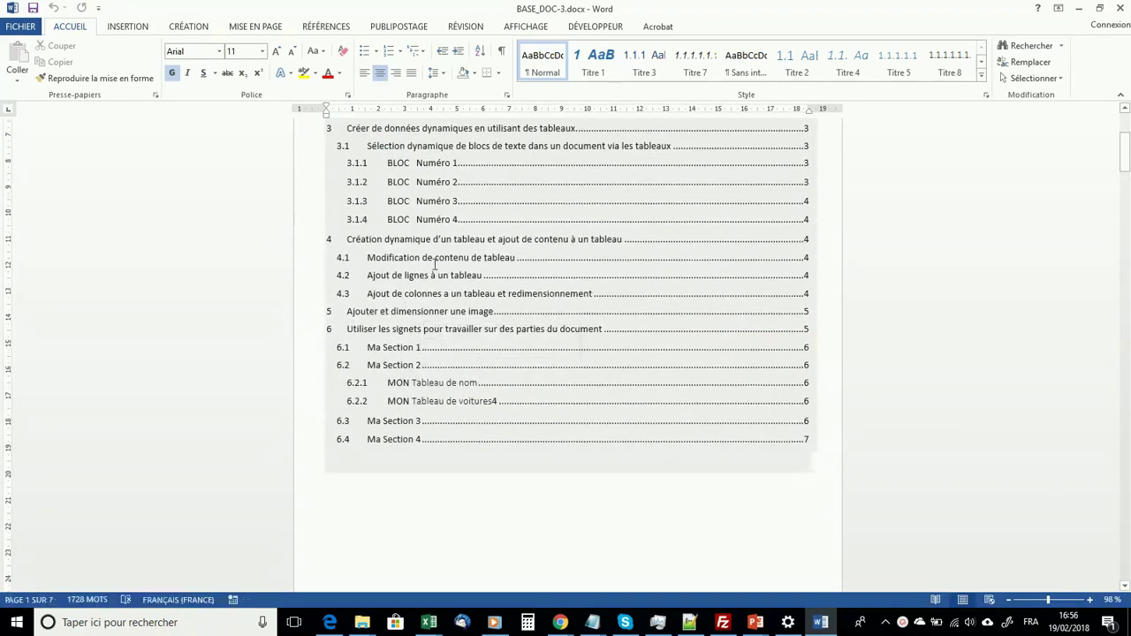
left_click(721, 309)
left_click(720, 309, "ctrl")
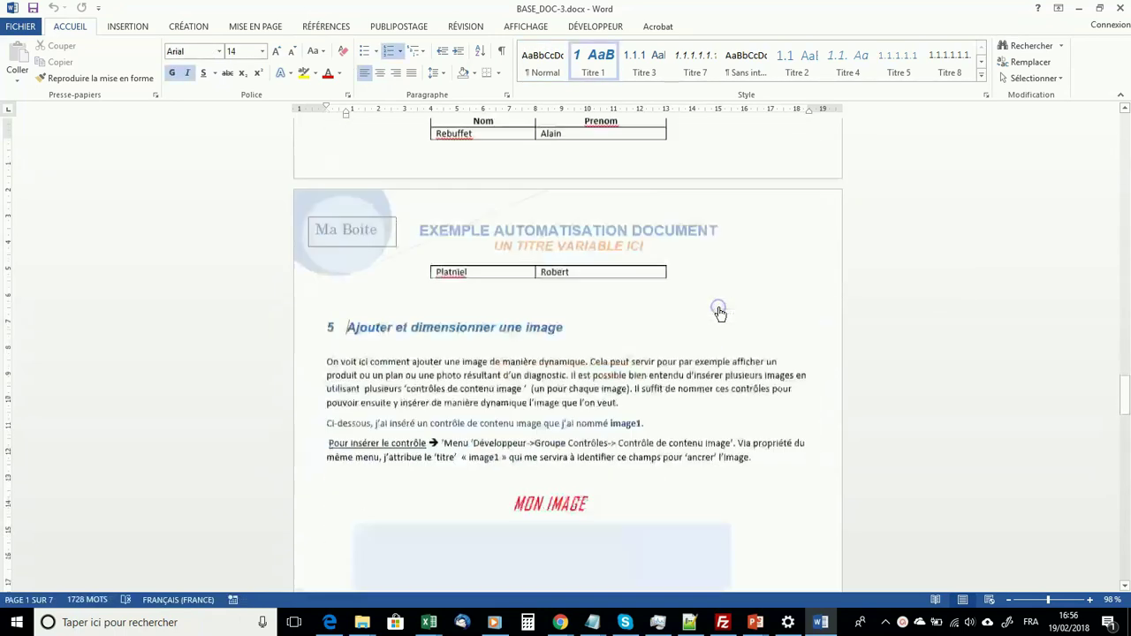
scroll(487, 383, "down", 3)
left_click(511, 389)
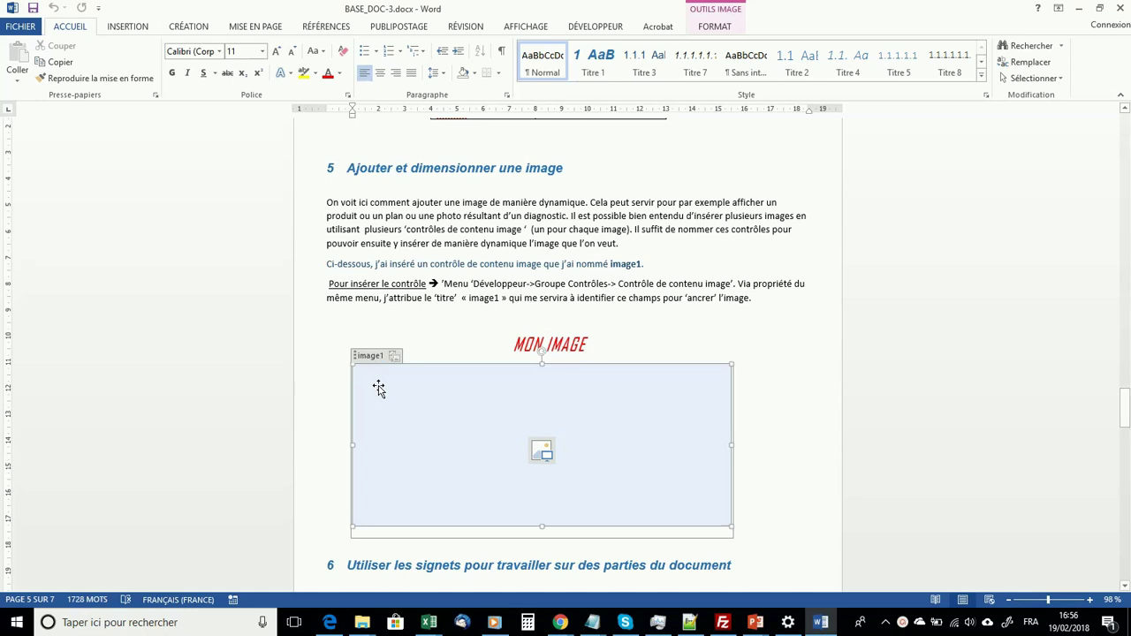
Examine section 6 on bookmarks, locate the SIGNET_1, SIGNET_2 and SIGNET_3 positions around its subsections, and close the Word template
scroll(378, 388, "down", 5)
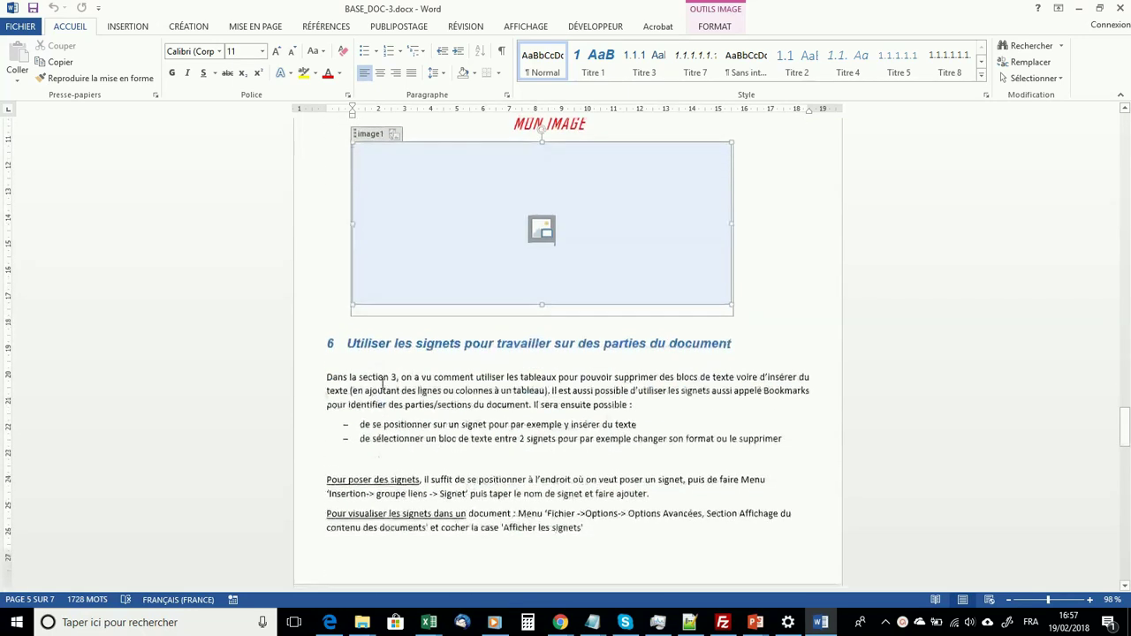
scroll(391, 357, "down", 1)
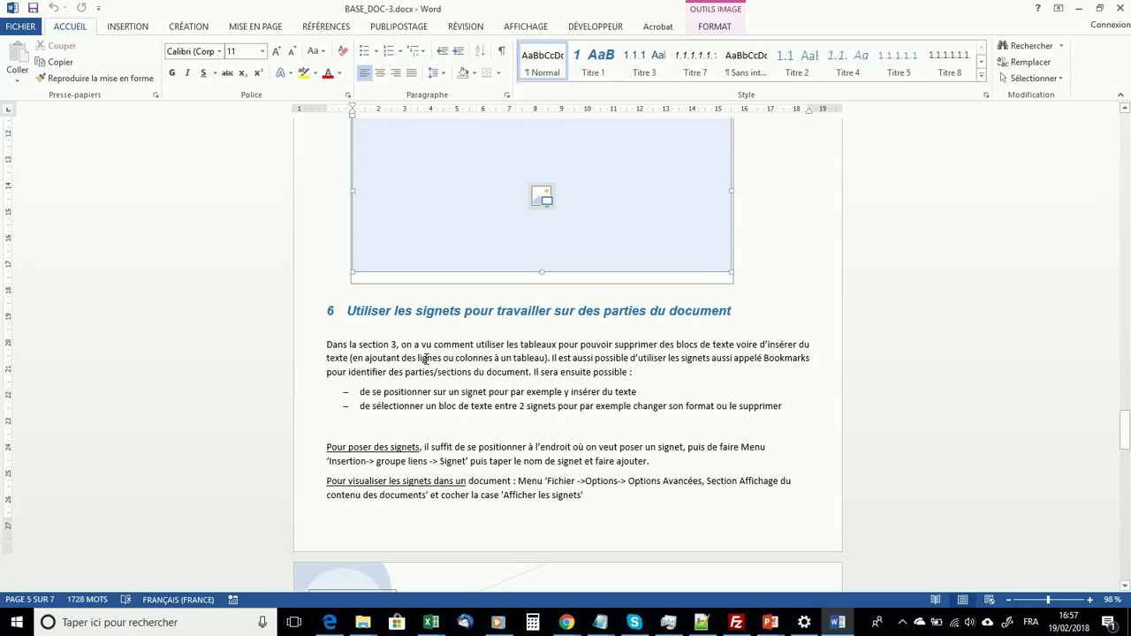
scroll(408, 448, "down", 4)
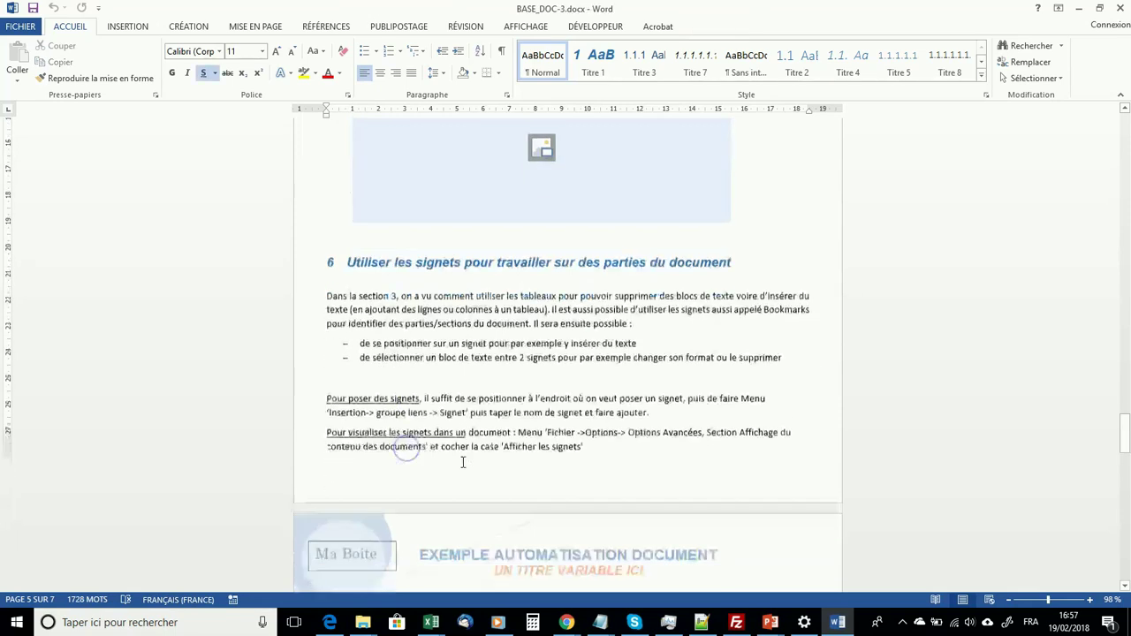
scroll(447, 381, "down", 7)
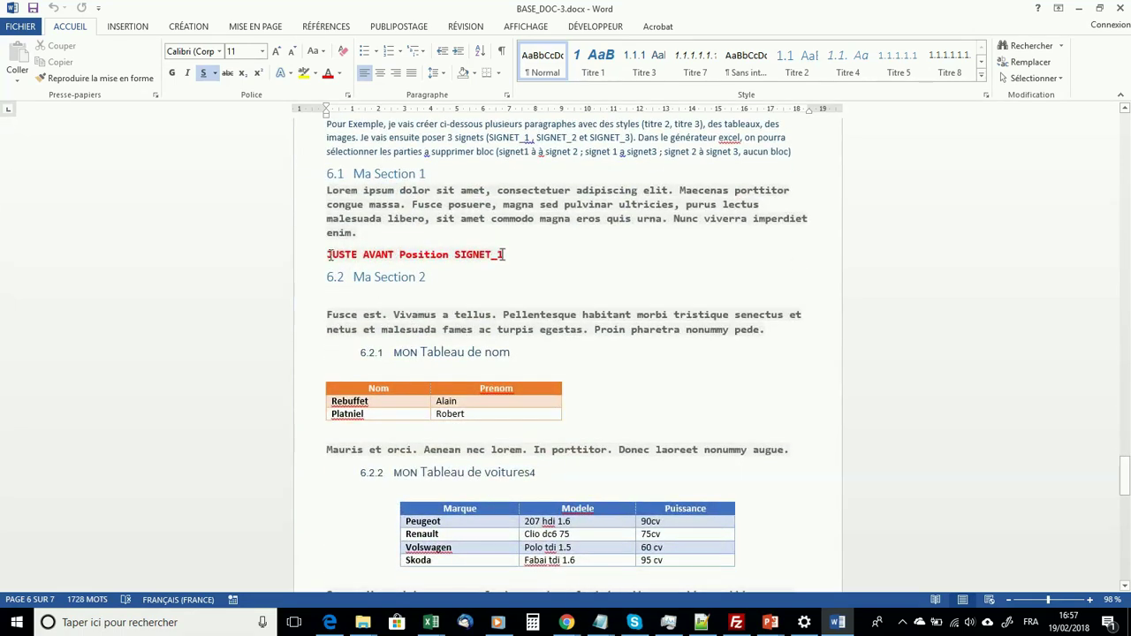
left_click_drag(509, 255, 493, 255)
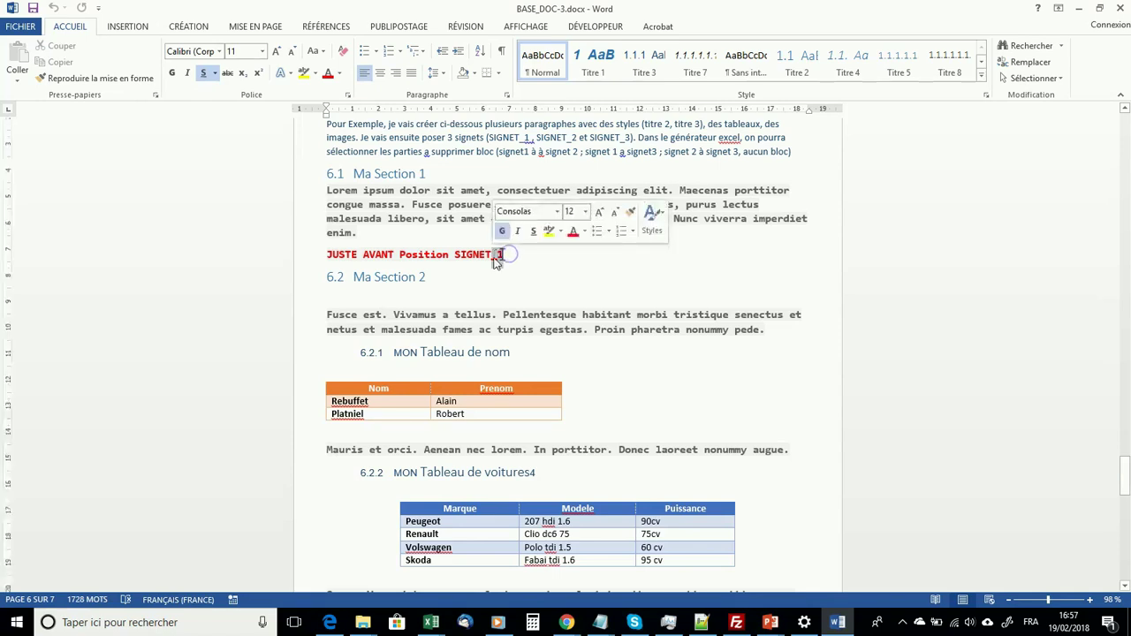
left_click(505, 255)
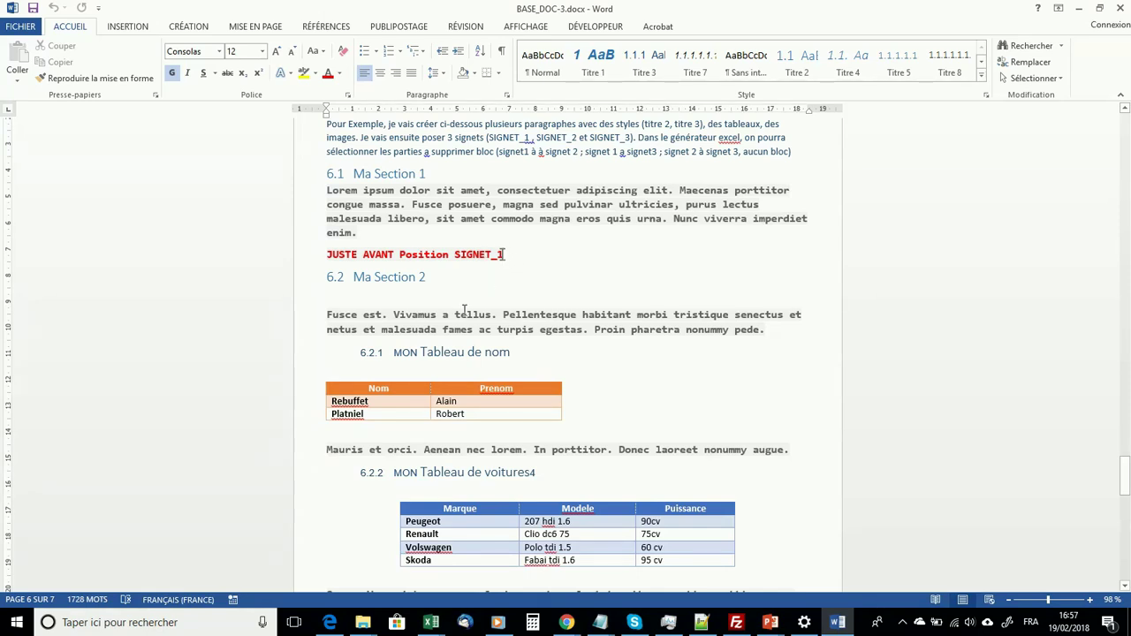
scroll(538, 257, "down", 6)
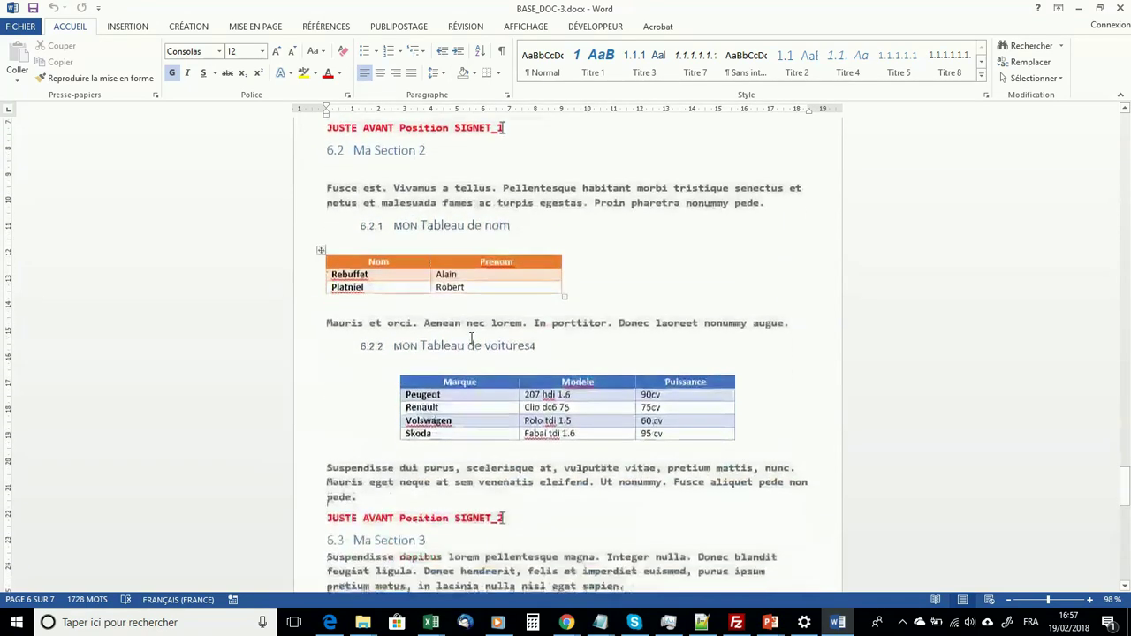
left_click(517, 393)
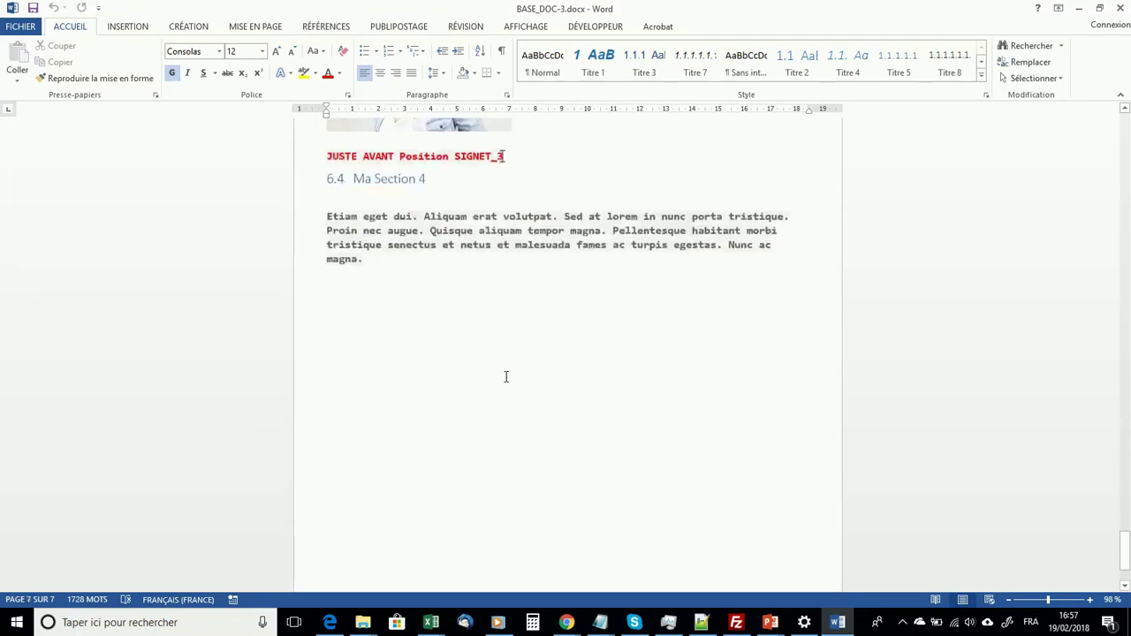
scroll(457, 316, "up", 3)
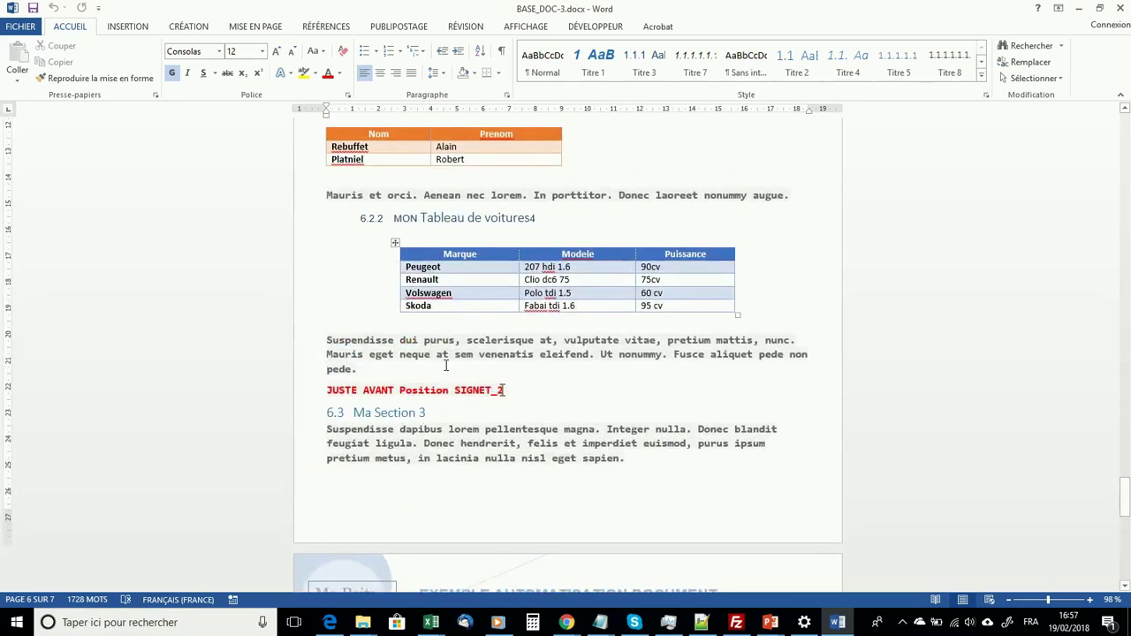
left_click(1122, 11)
Switch to the Excel workbook and examine the Blocs de texte entre signets à supprimer options on the Données sheet
mouse_move(433, 626)
left_click(366, 583)
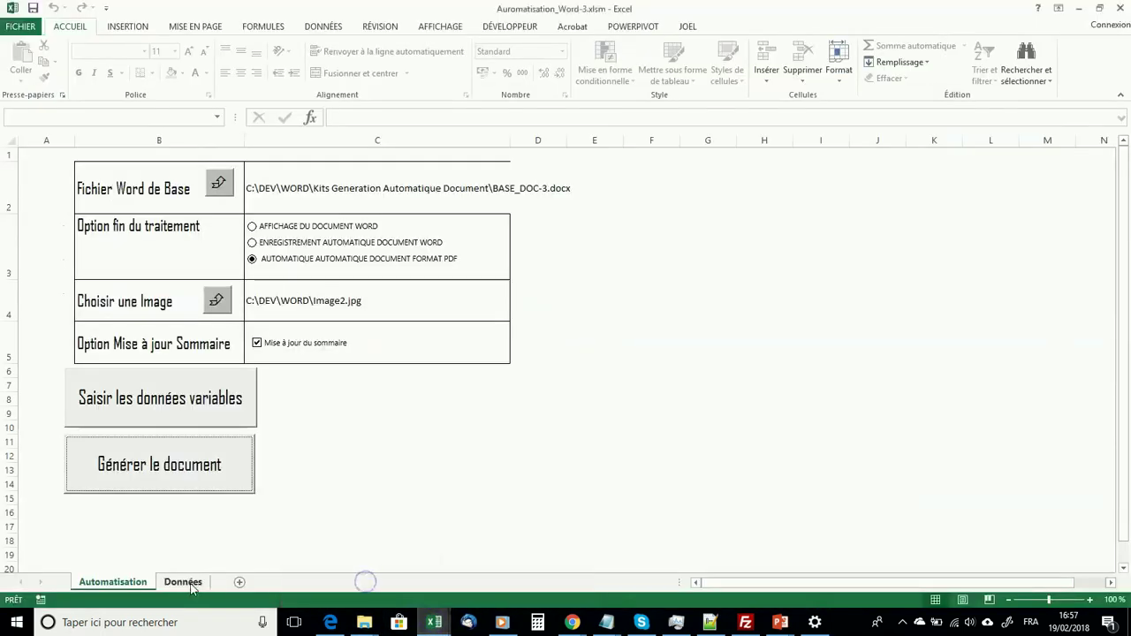
left_click(183, 582)
scroll(788, 306, "up", 1)
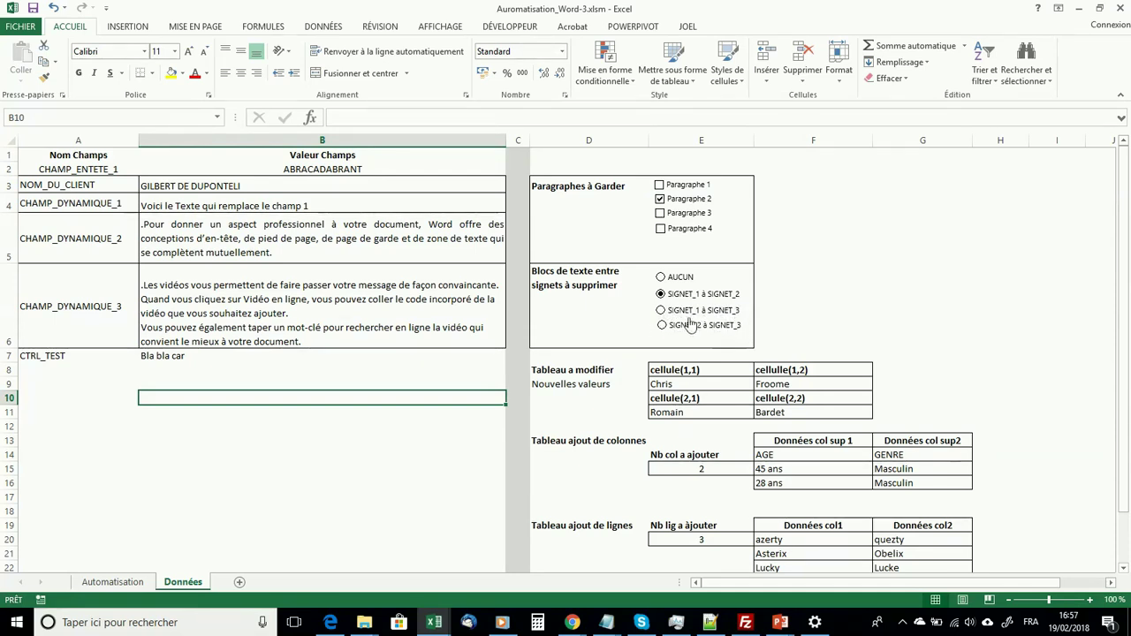
Choose SIGNET_1 à SIGNET_3 as the text block to remove and return to the Automatisation sheet
left_click(660, 311)
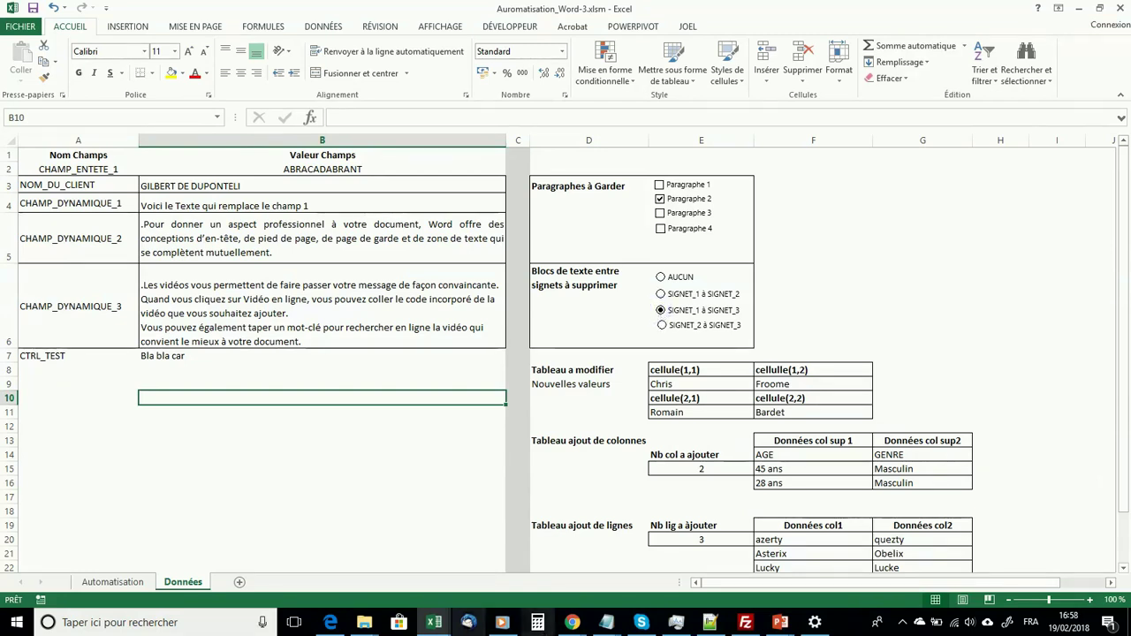
left_click(108, 583)
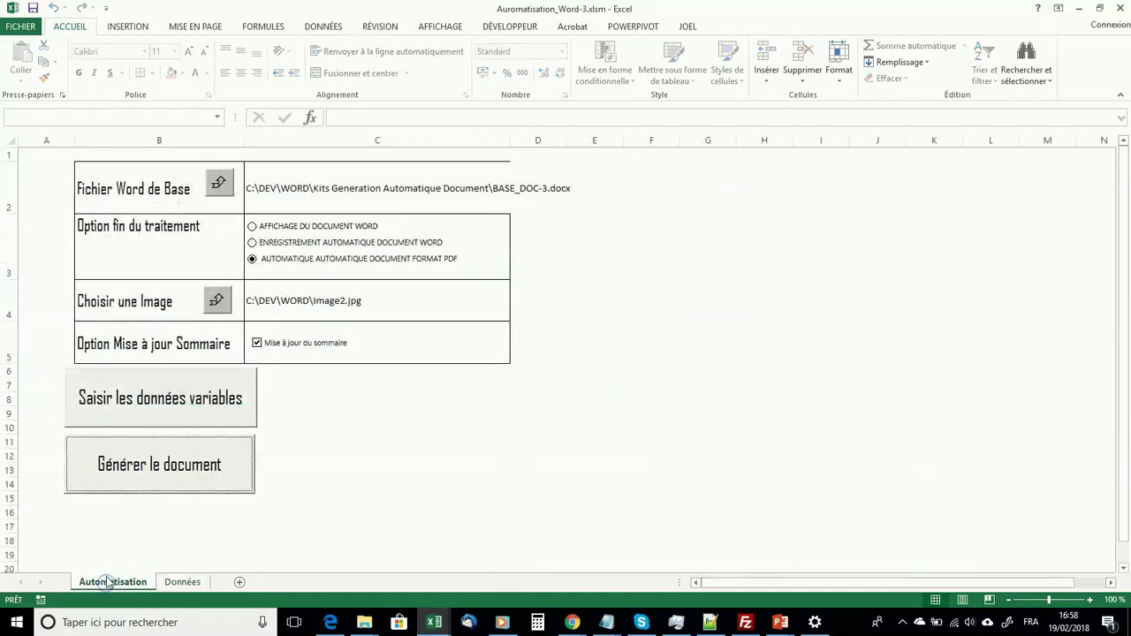
Choose Image2.jpg from the WORD folder as the image to insert
left_click(332, 306)
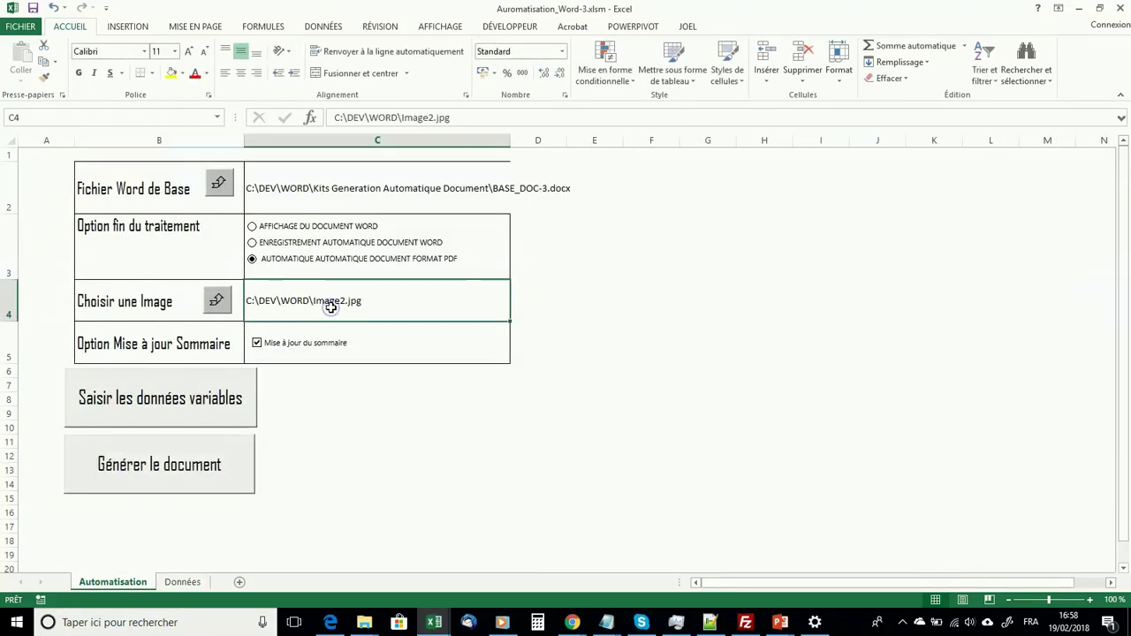
left_click(216, 301)
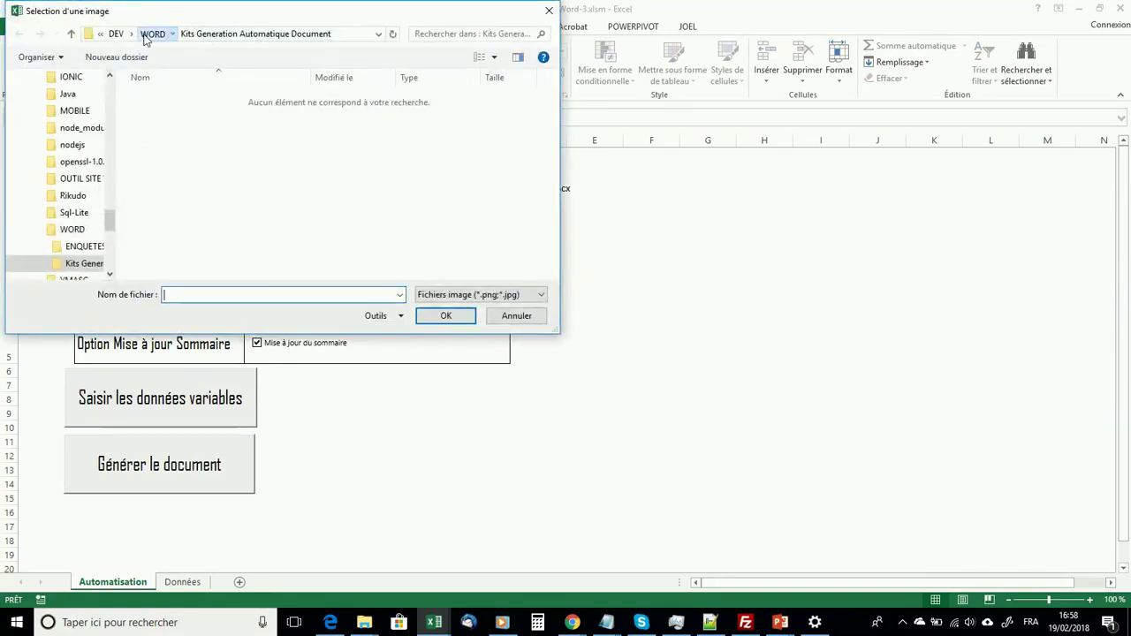
left_click(146, 37)
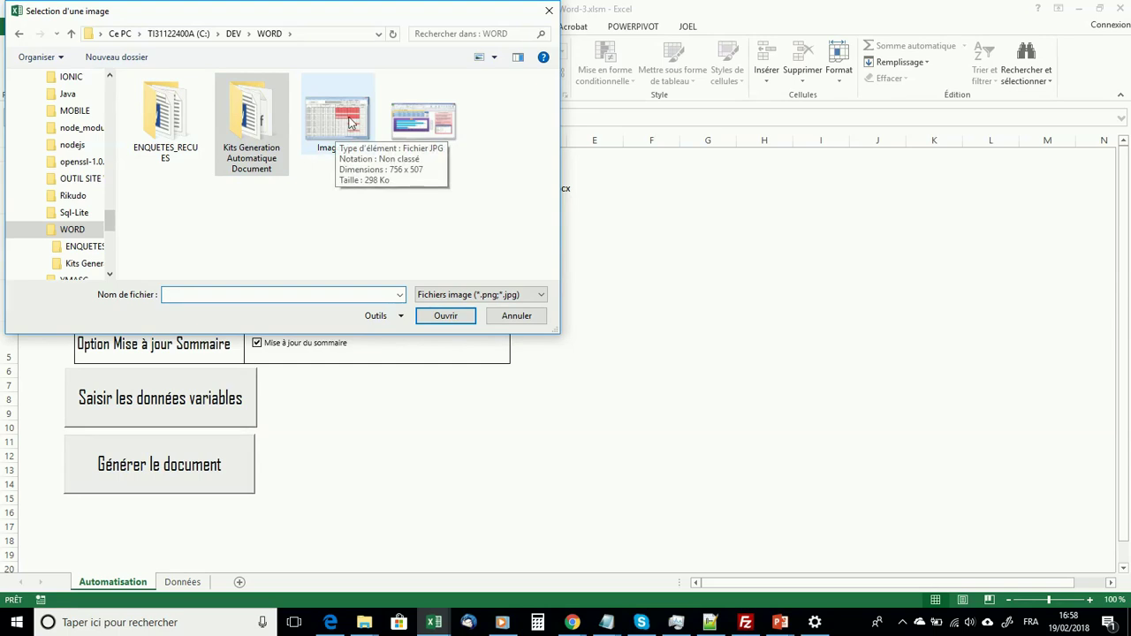
left_click(422, 120)
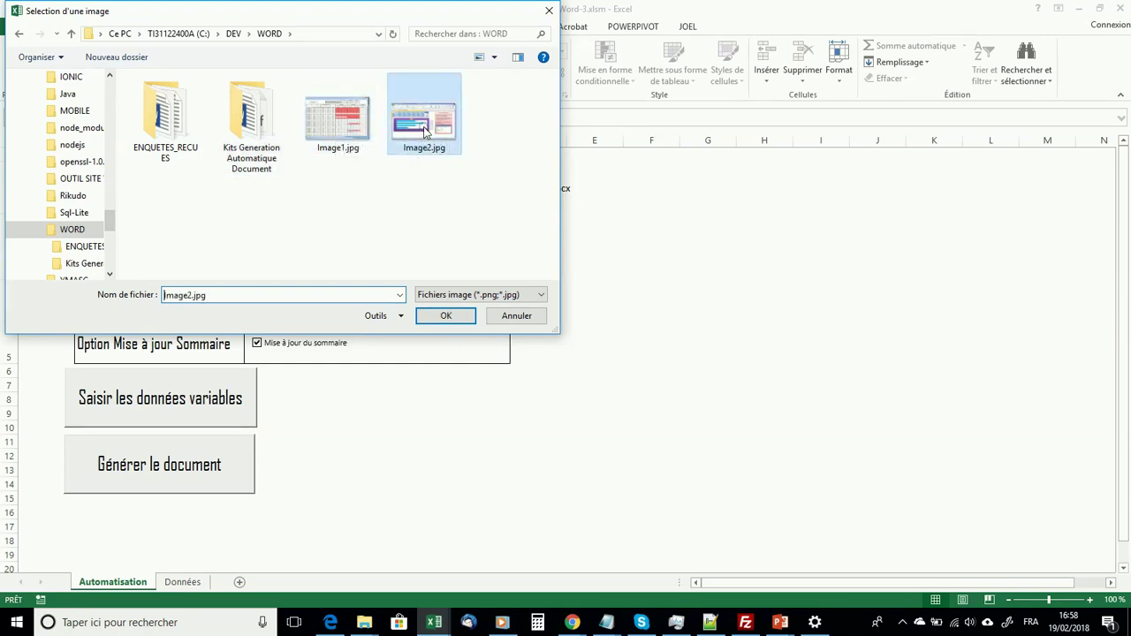
left_click(443, 316)
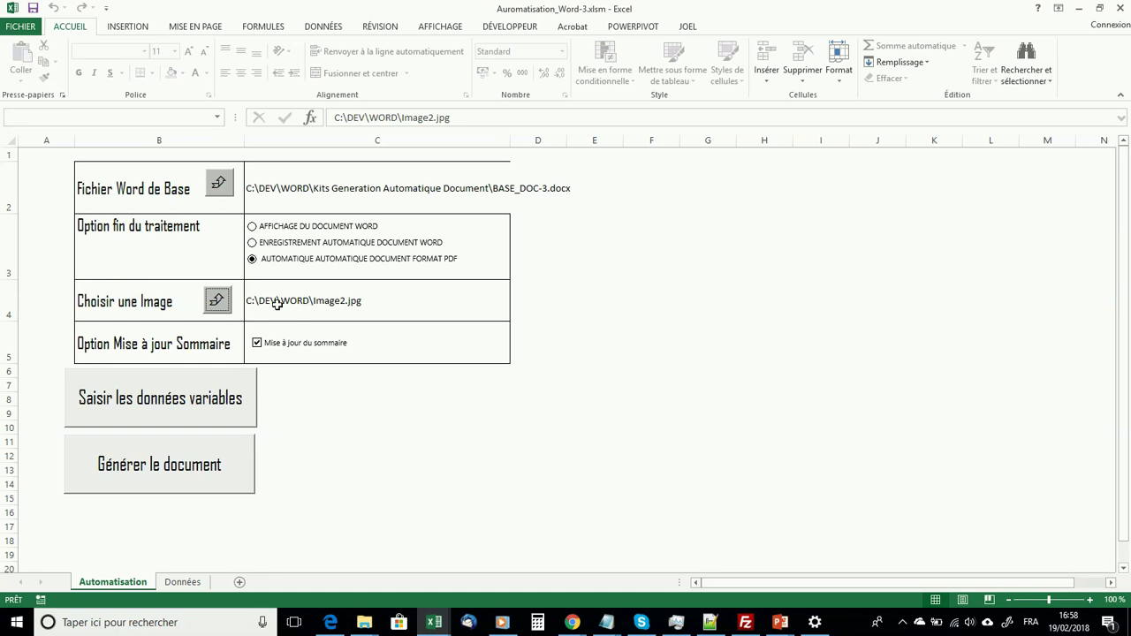
Choose Image1.jpg as the image to insert and generate the document in PDF format
left_click(216, 300)
left_click(338, 124)
left_click(435, 315)
left_click(159, 471)
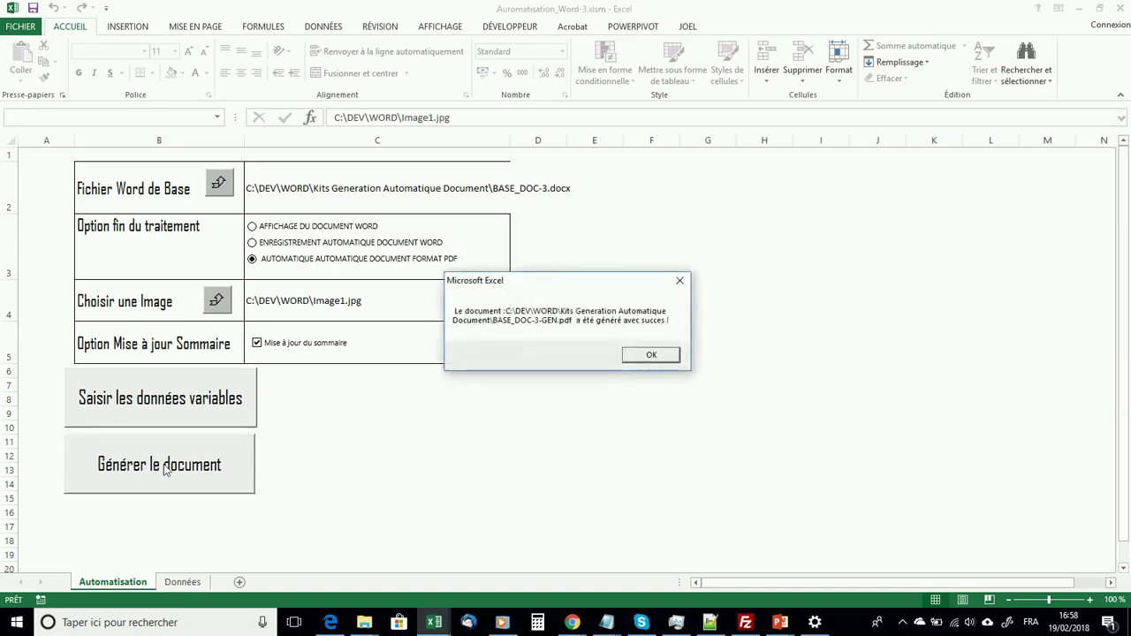
left_click(651, 355)
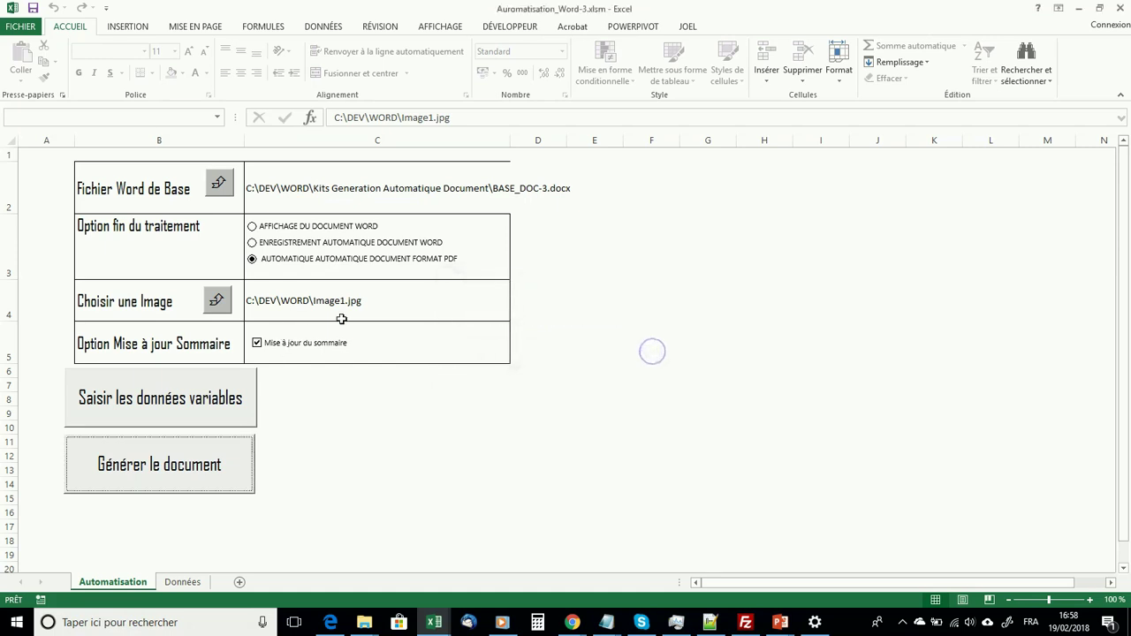
Set the end-of-processing option to AFFICHAGE DU DOCUMENT WORD and generate the document
left_click(253, 227)
left_click(167, 469)
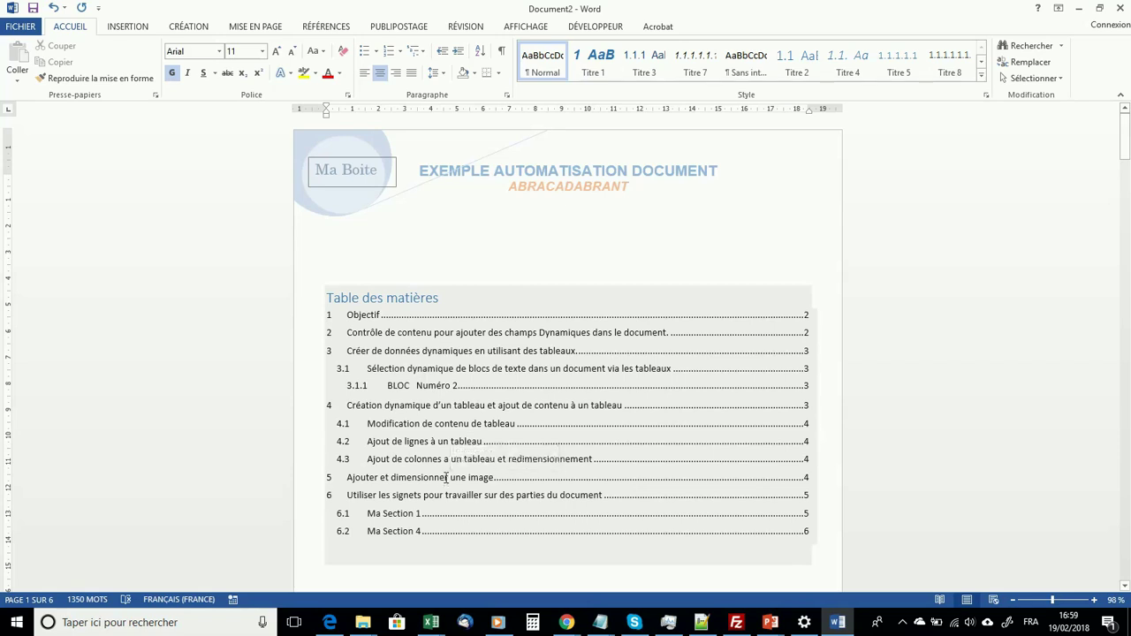
Follow the table of contents to section 5 of the generated document and examine the inserted image
left_click(447, 478, "ctrl")
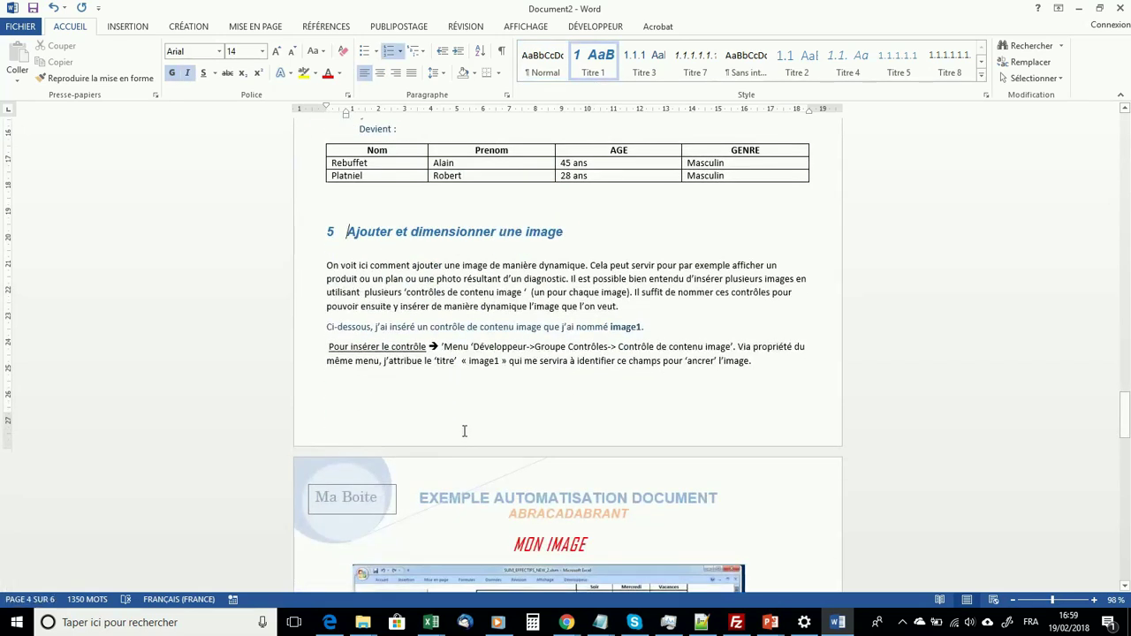
scroll(466, 433, "down", 4)
scroll(465, 428, "down", 3)
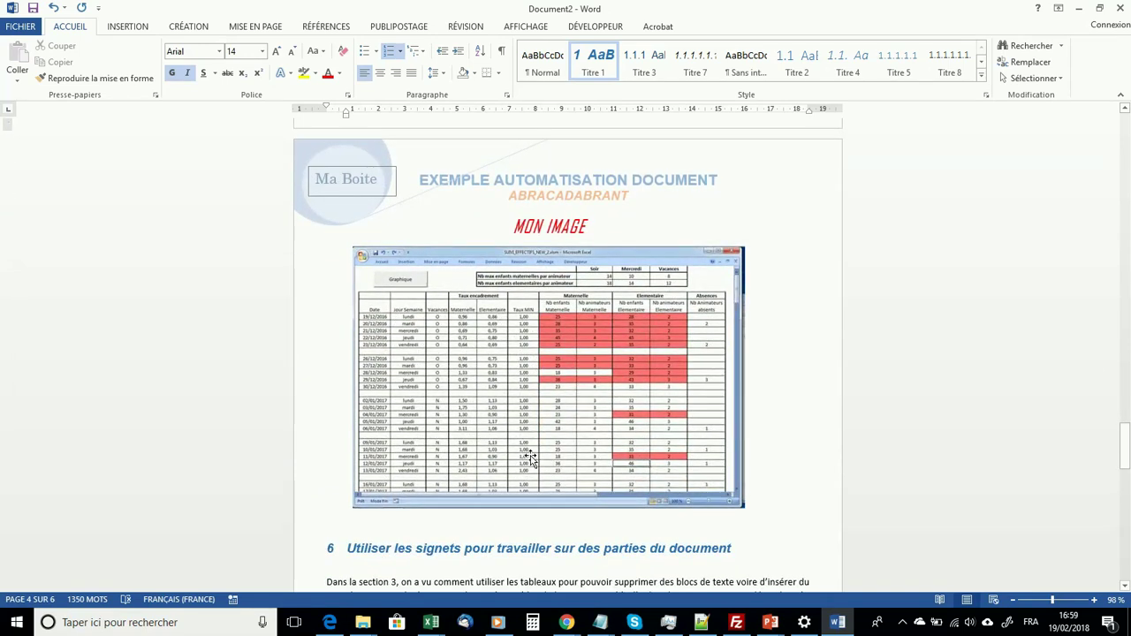
scroll(512, 450, "down", 2)
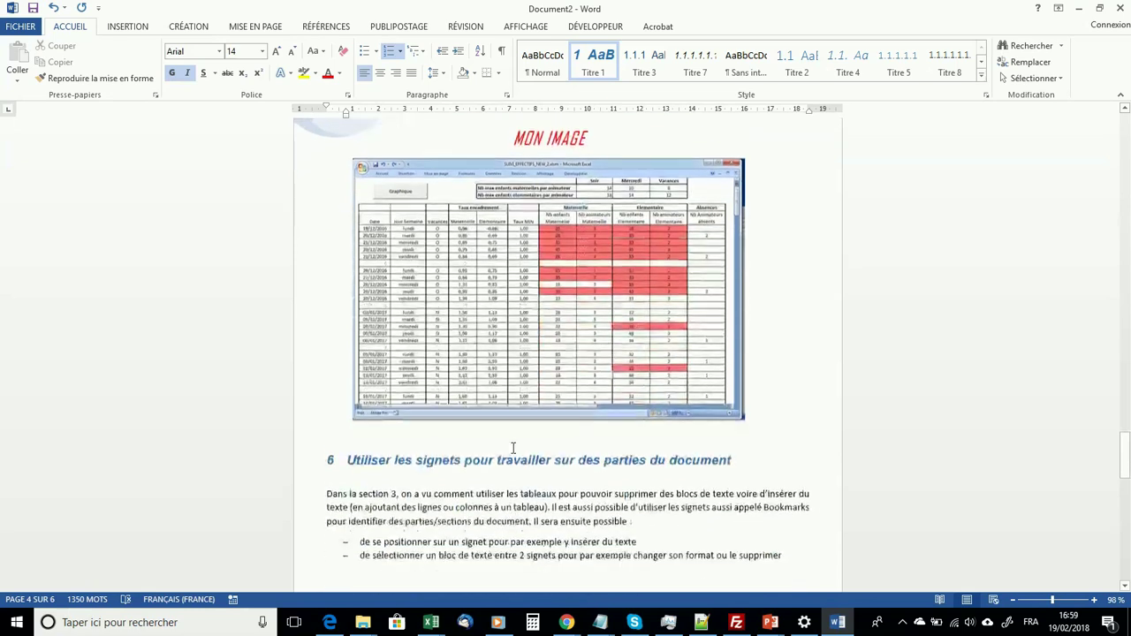
Examine section 6 and the text around SIGNET_1 between 6.1 and 6.2, return to the table of contents, and start closing the document
scroll(498, 431, "down", 7)
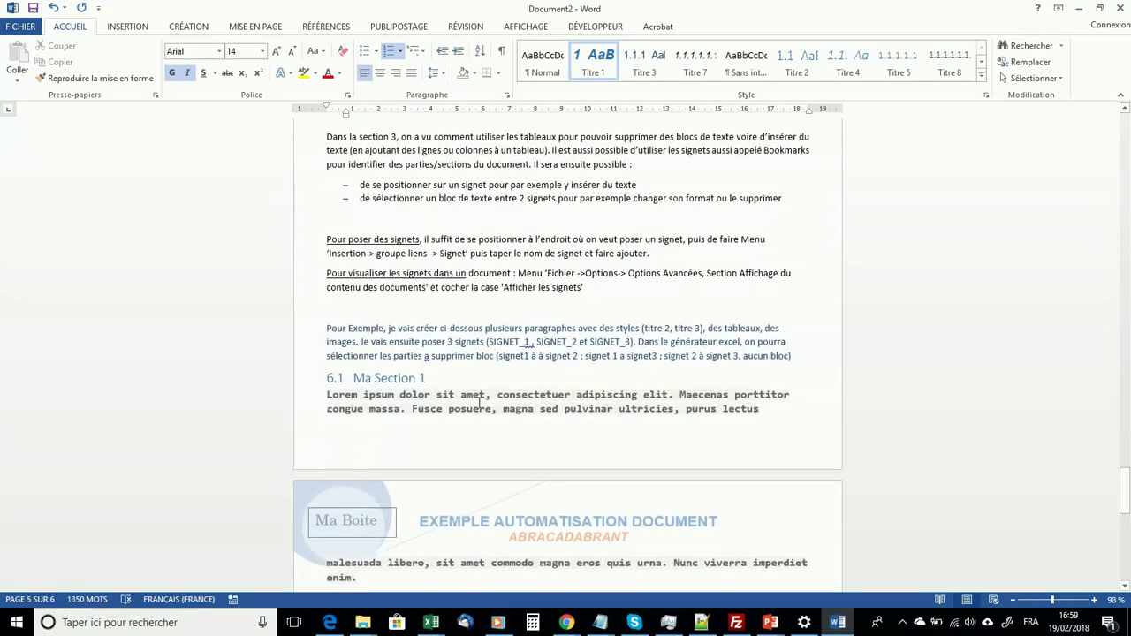
scroll(477, 402, "down", 3)
scroll(473, 402, "down", 8)
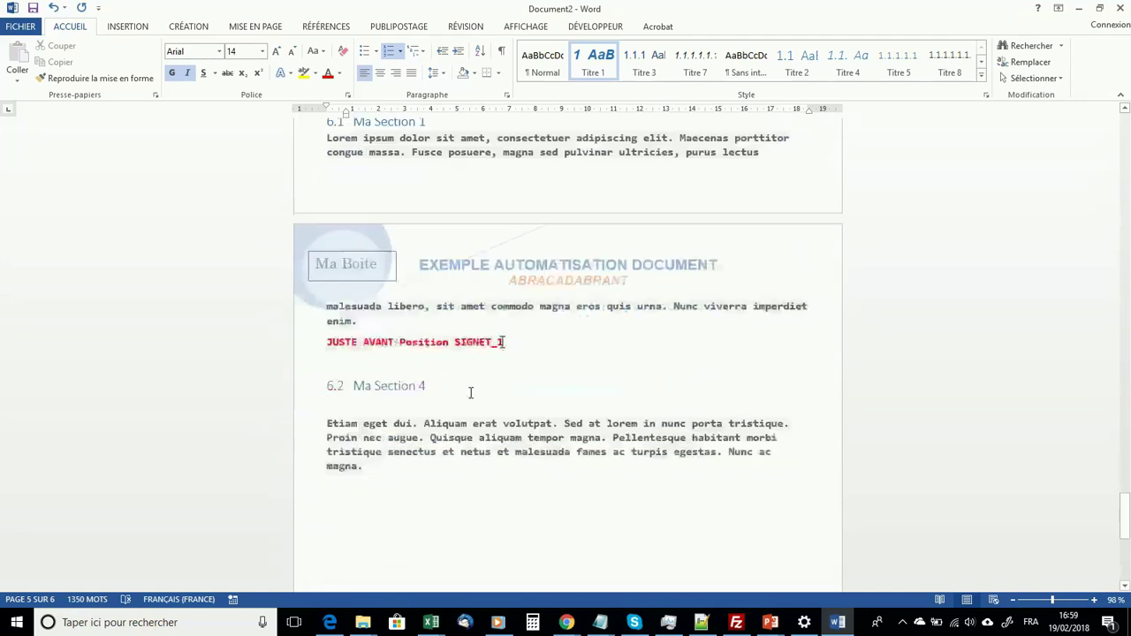
scroll(470, 390, "down", 2)
scroll(467, 389, "up", 7)
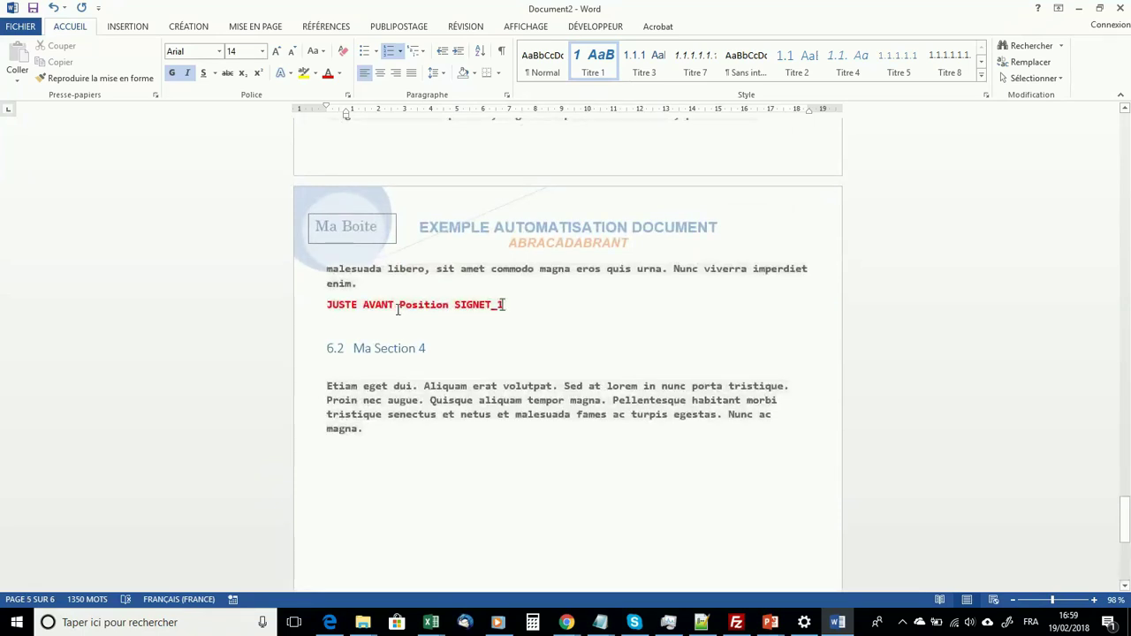
scroll(398, 310, "up", 3)
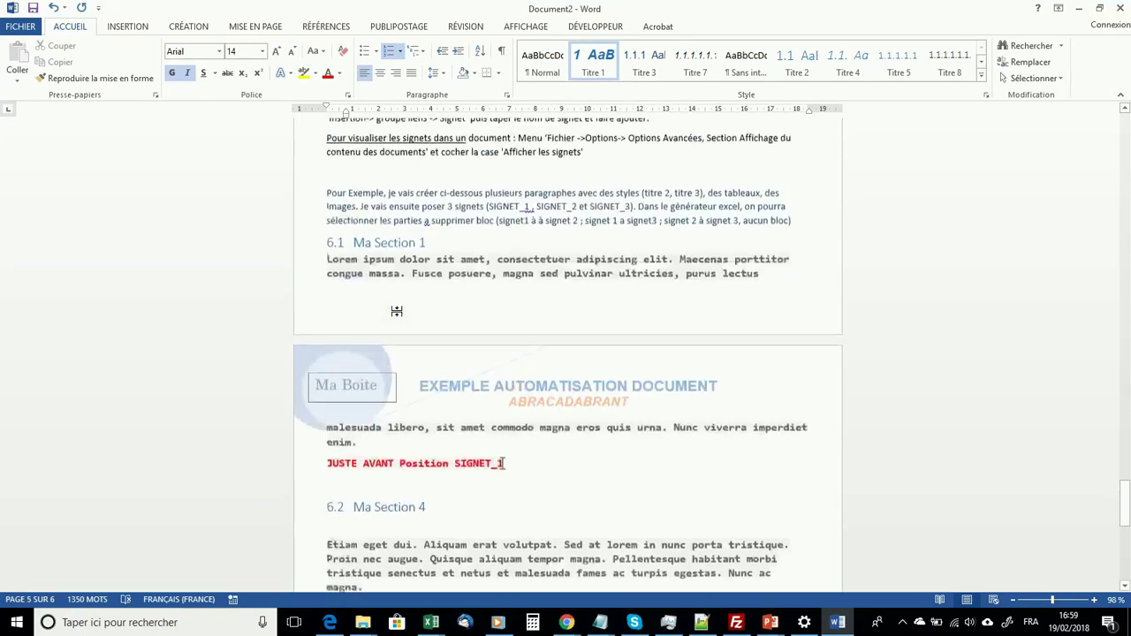
key("ctrl+Home")
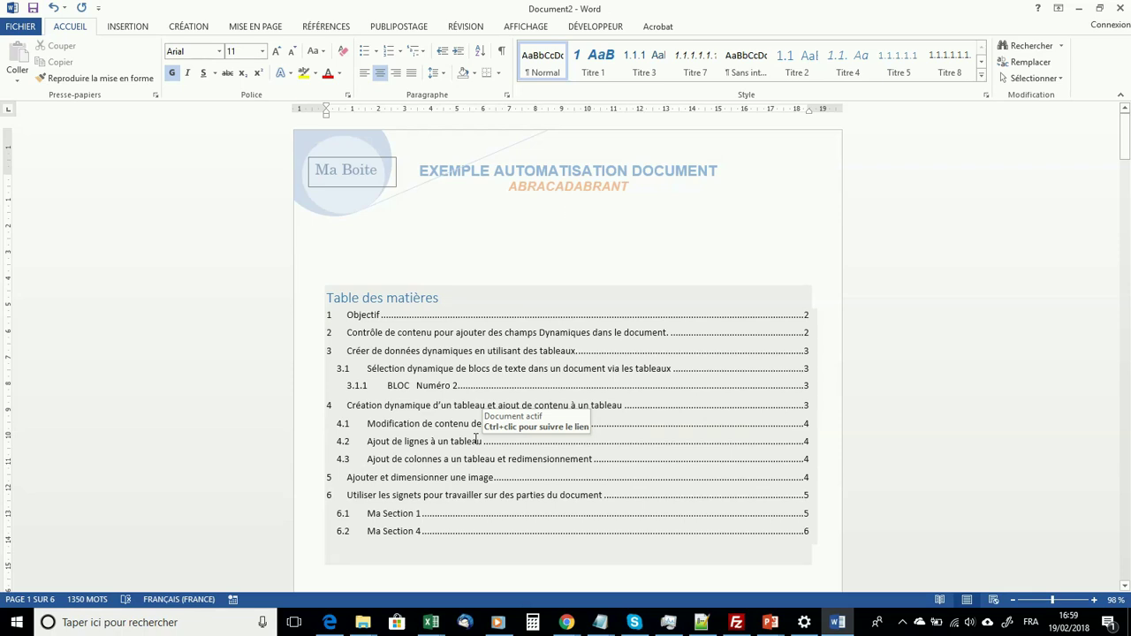
left_click(1119, 8)
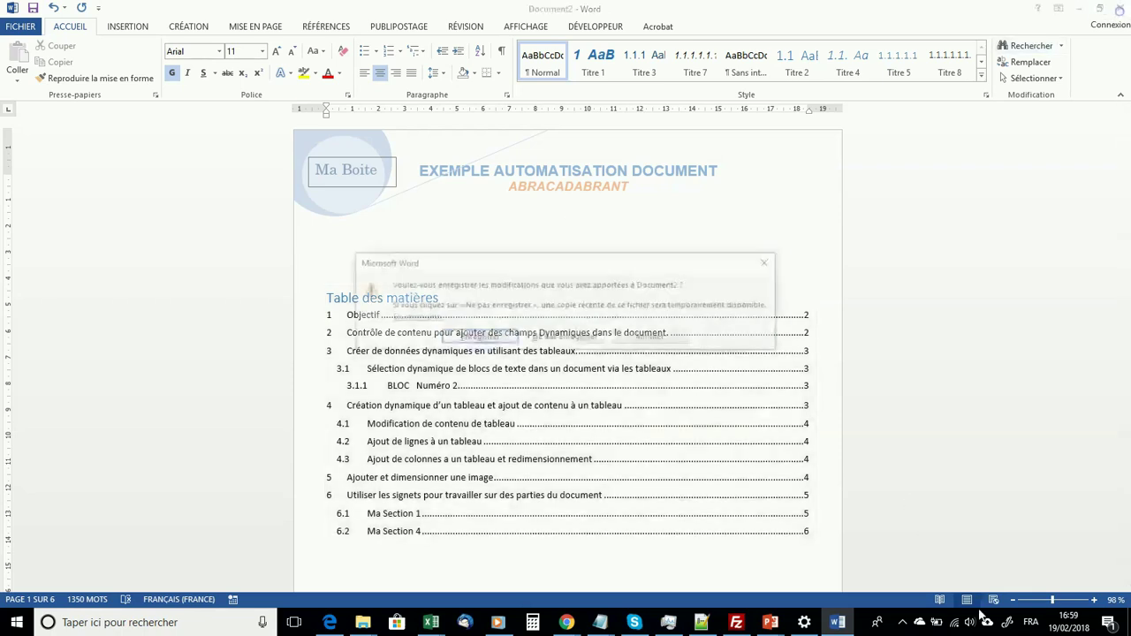
left_click(894, 625)
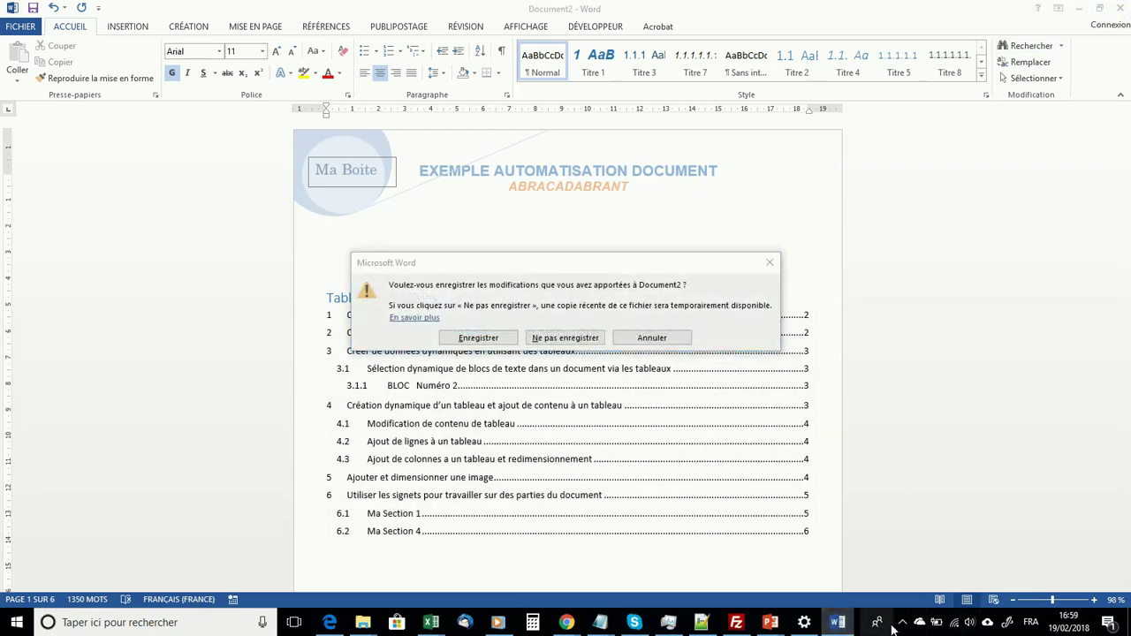
left_click(876, 622)
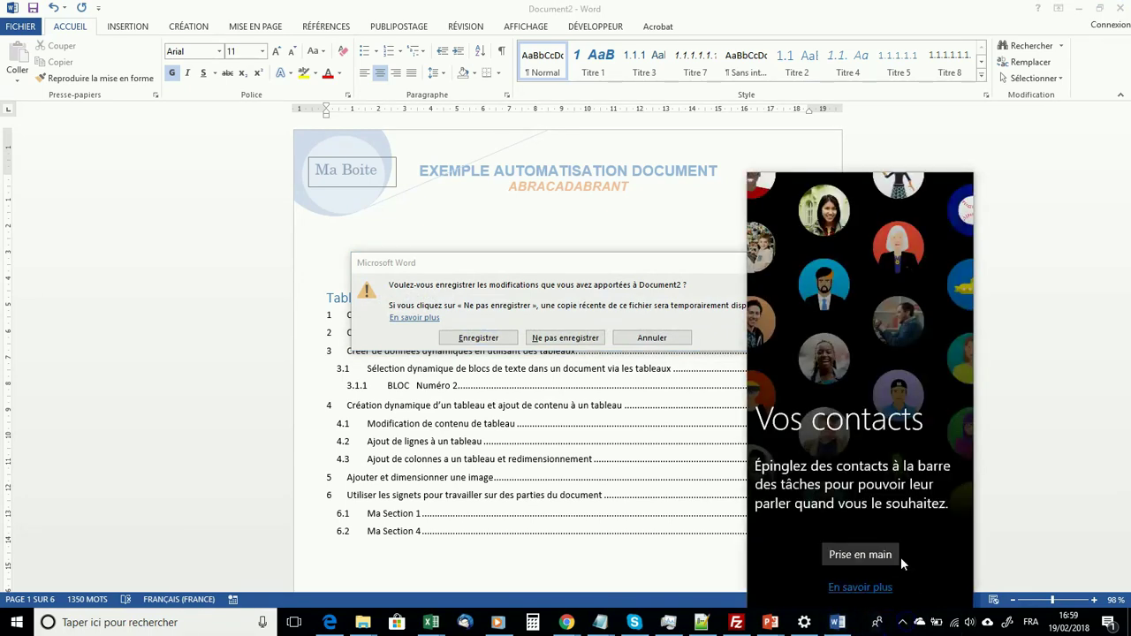
left_click(903, 624)
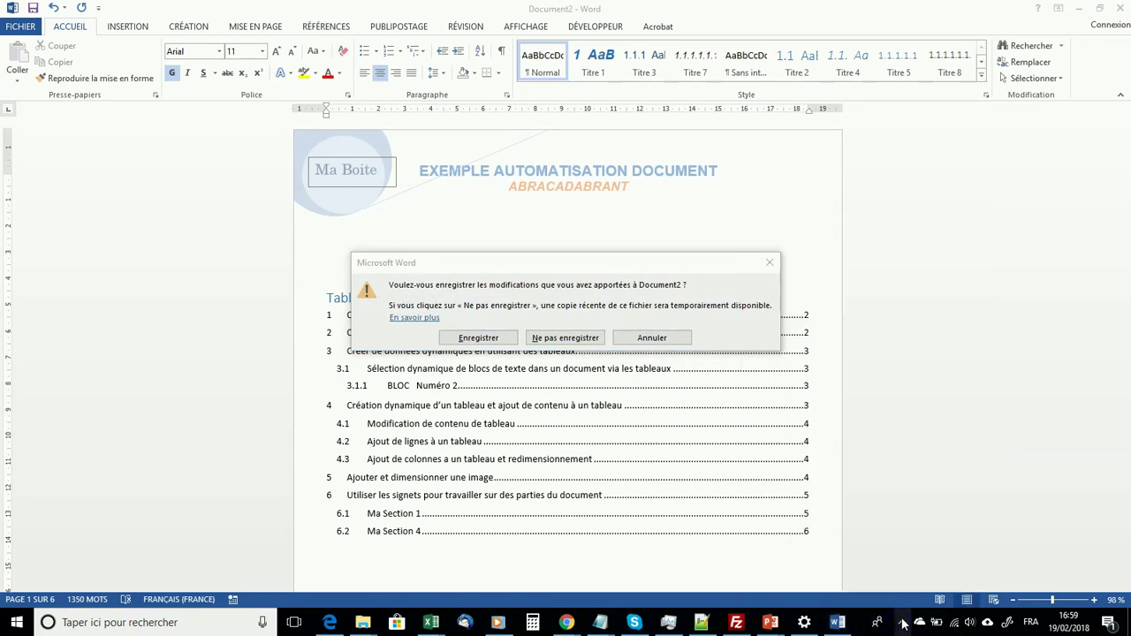
left_click(903, 624)
left_click(916, 593)
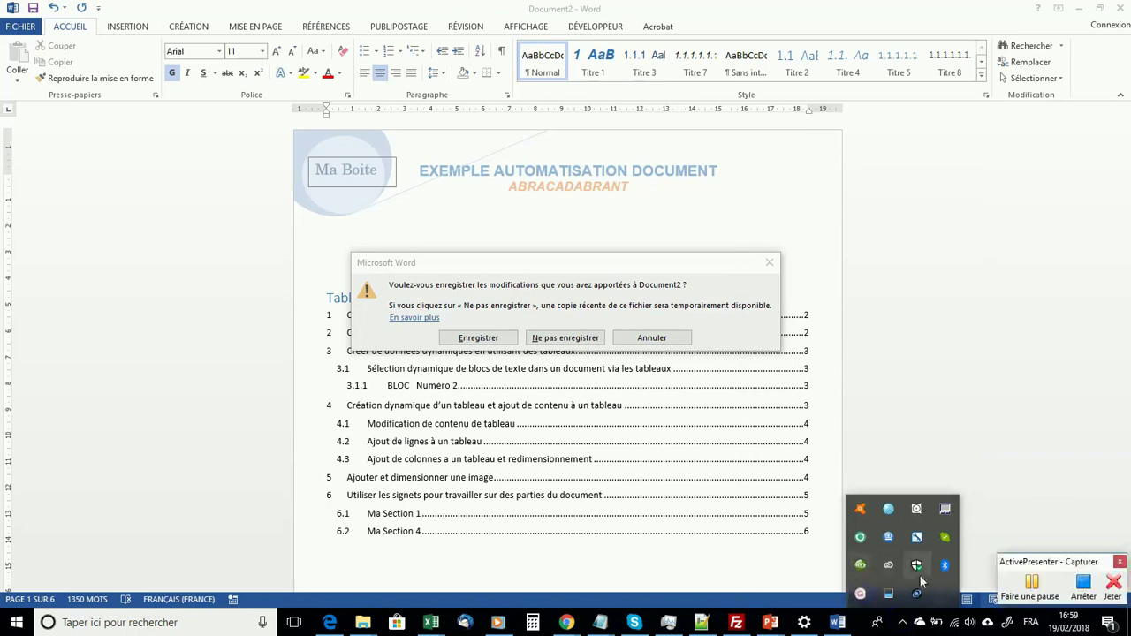
left_click(1083, 585)
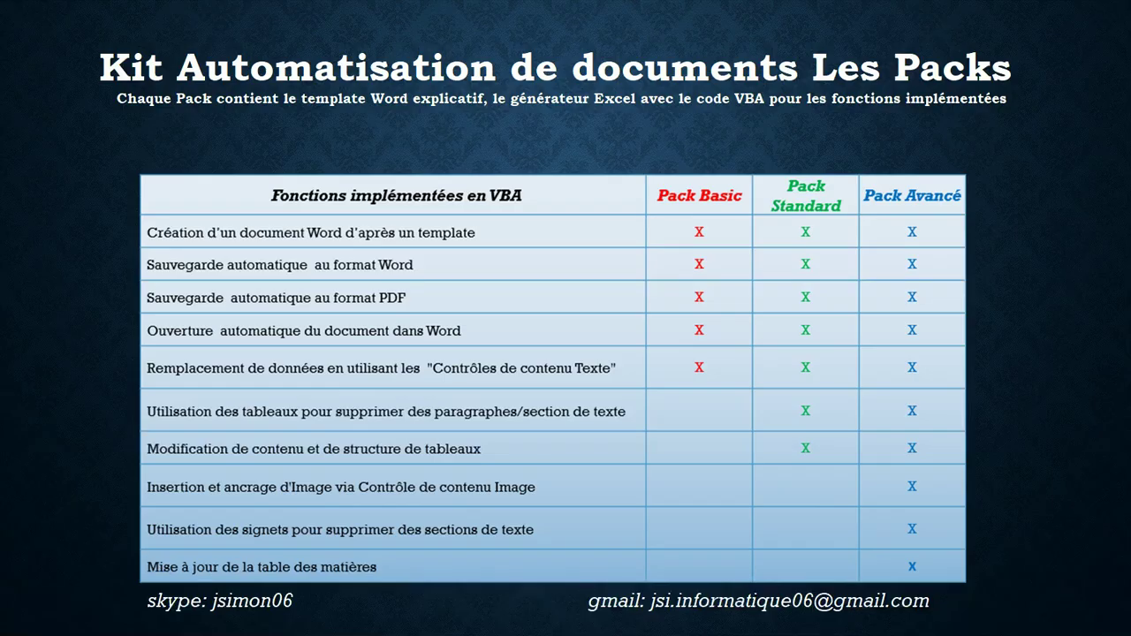